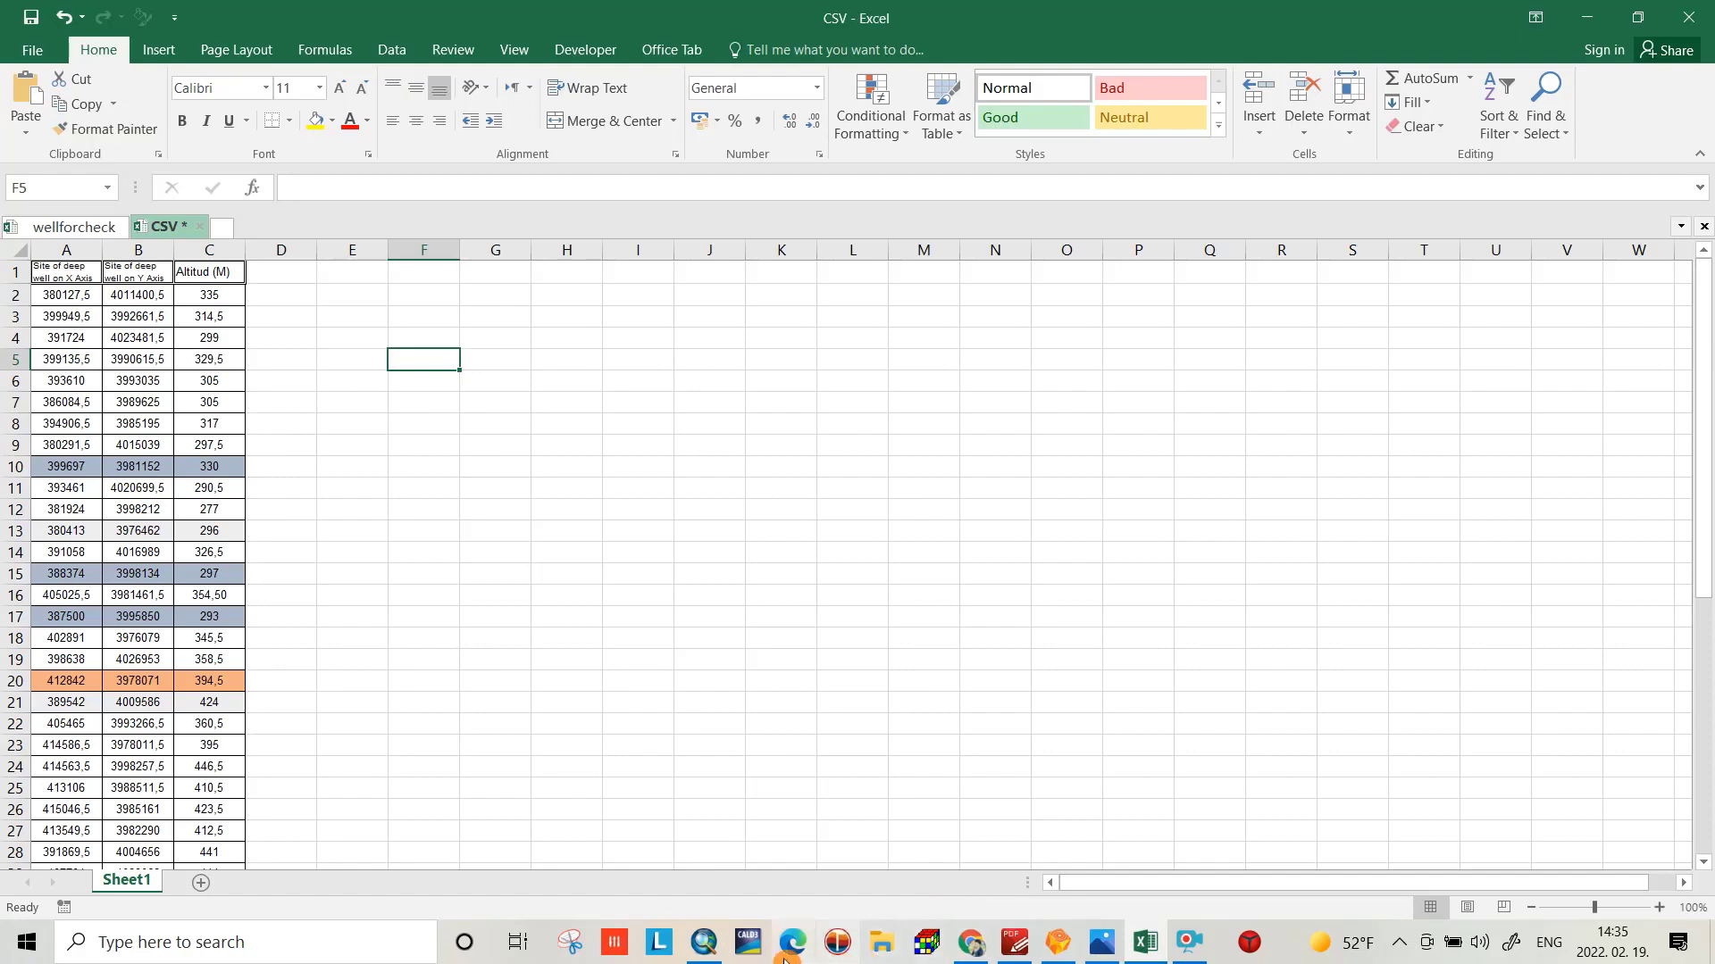
# - Switch to ArcMap to view the well points over the elevation raster, and return to the Excel worksheet
pyautogui.click(705, 942)
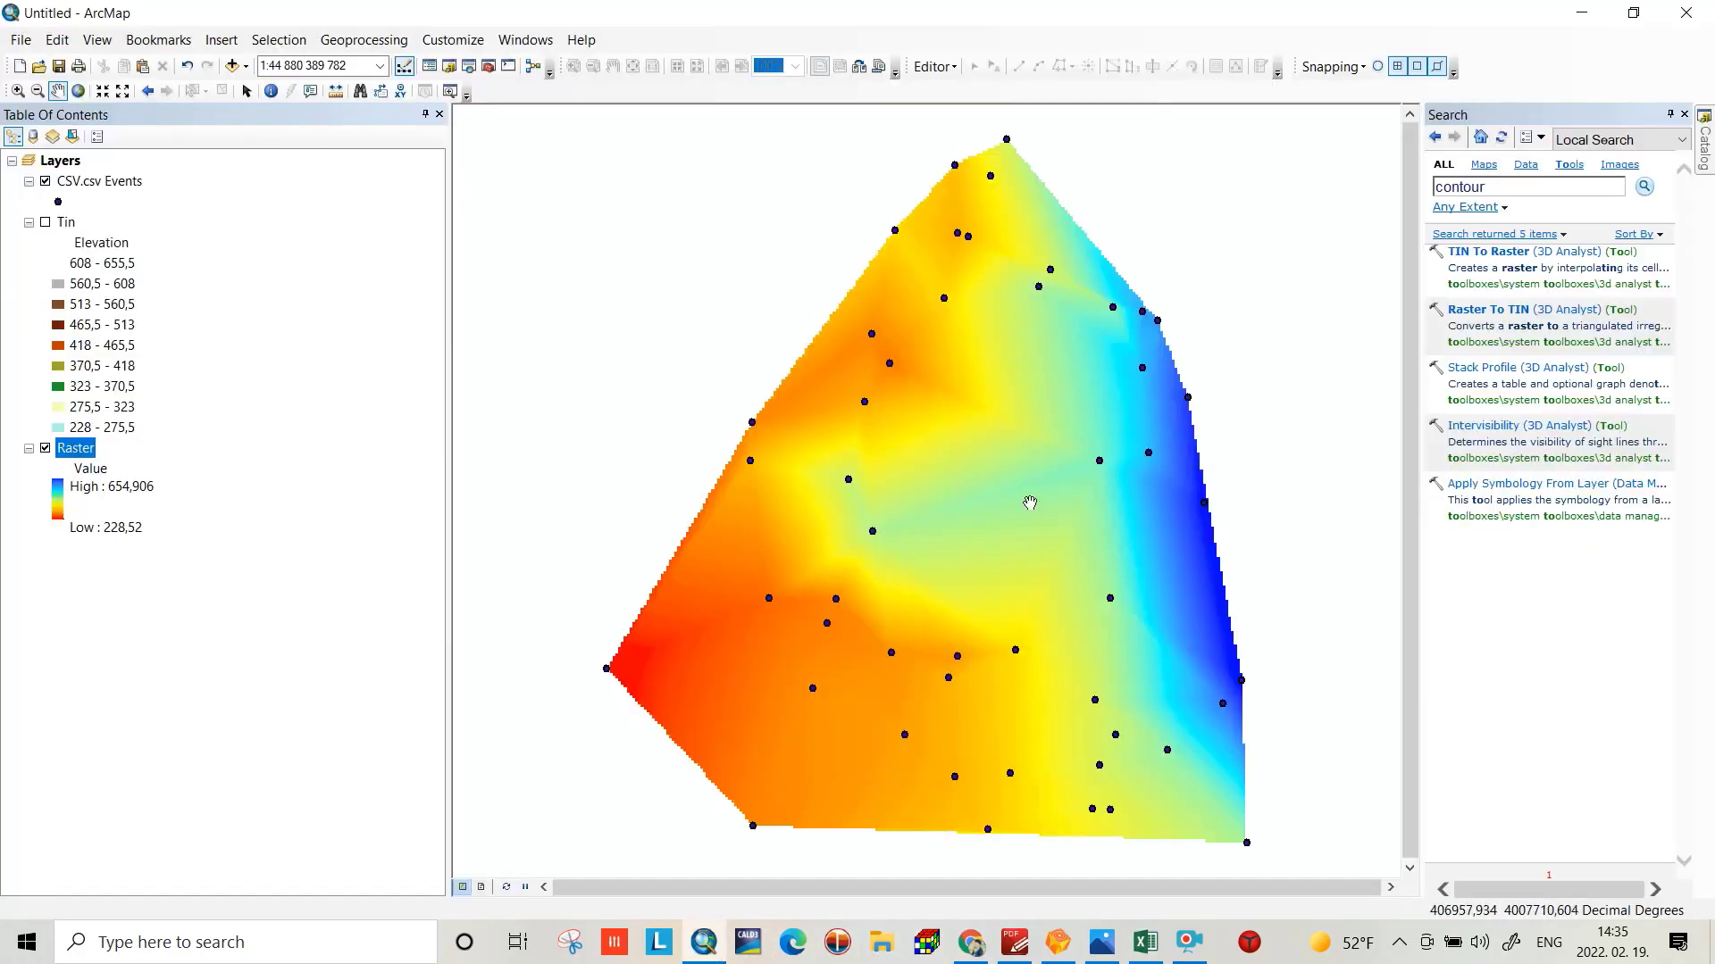
pyautogui.hotkey('alt', 'Tab')
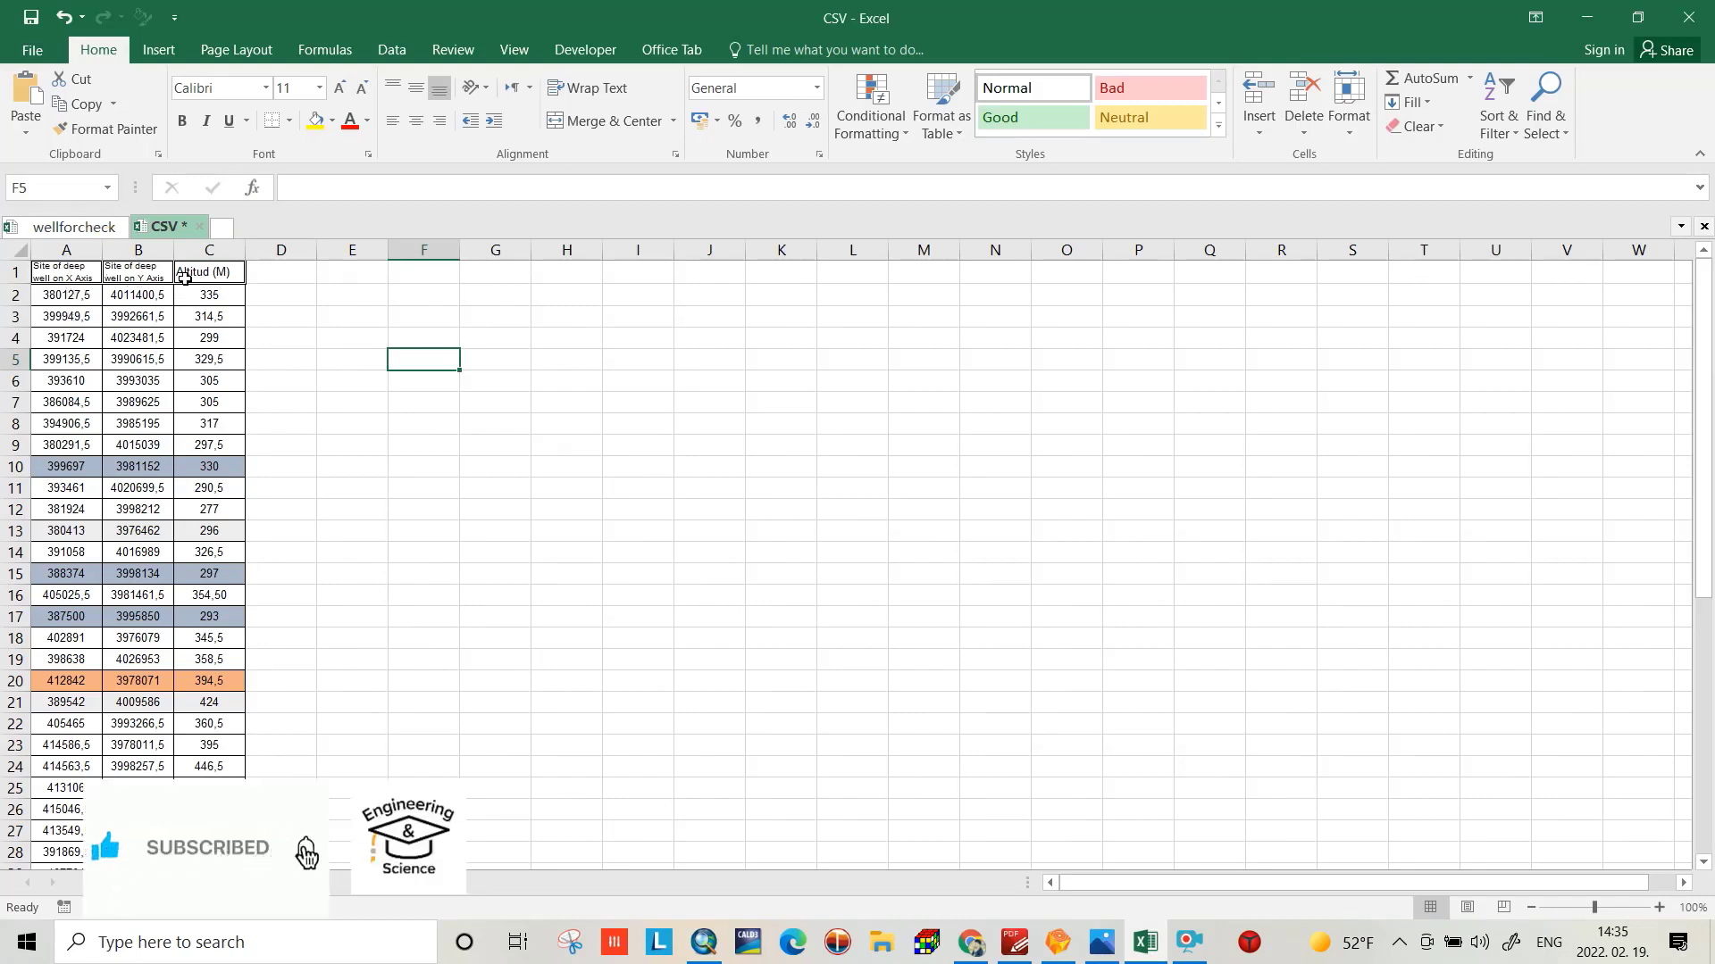
# - Start saving a copy of the CSV workbook and create a folder named Create Dem on New Volume (E:)
pyautogui.click(32, 49)
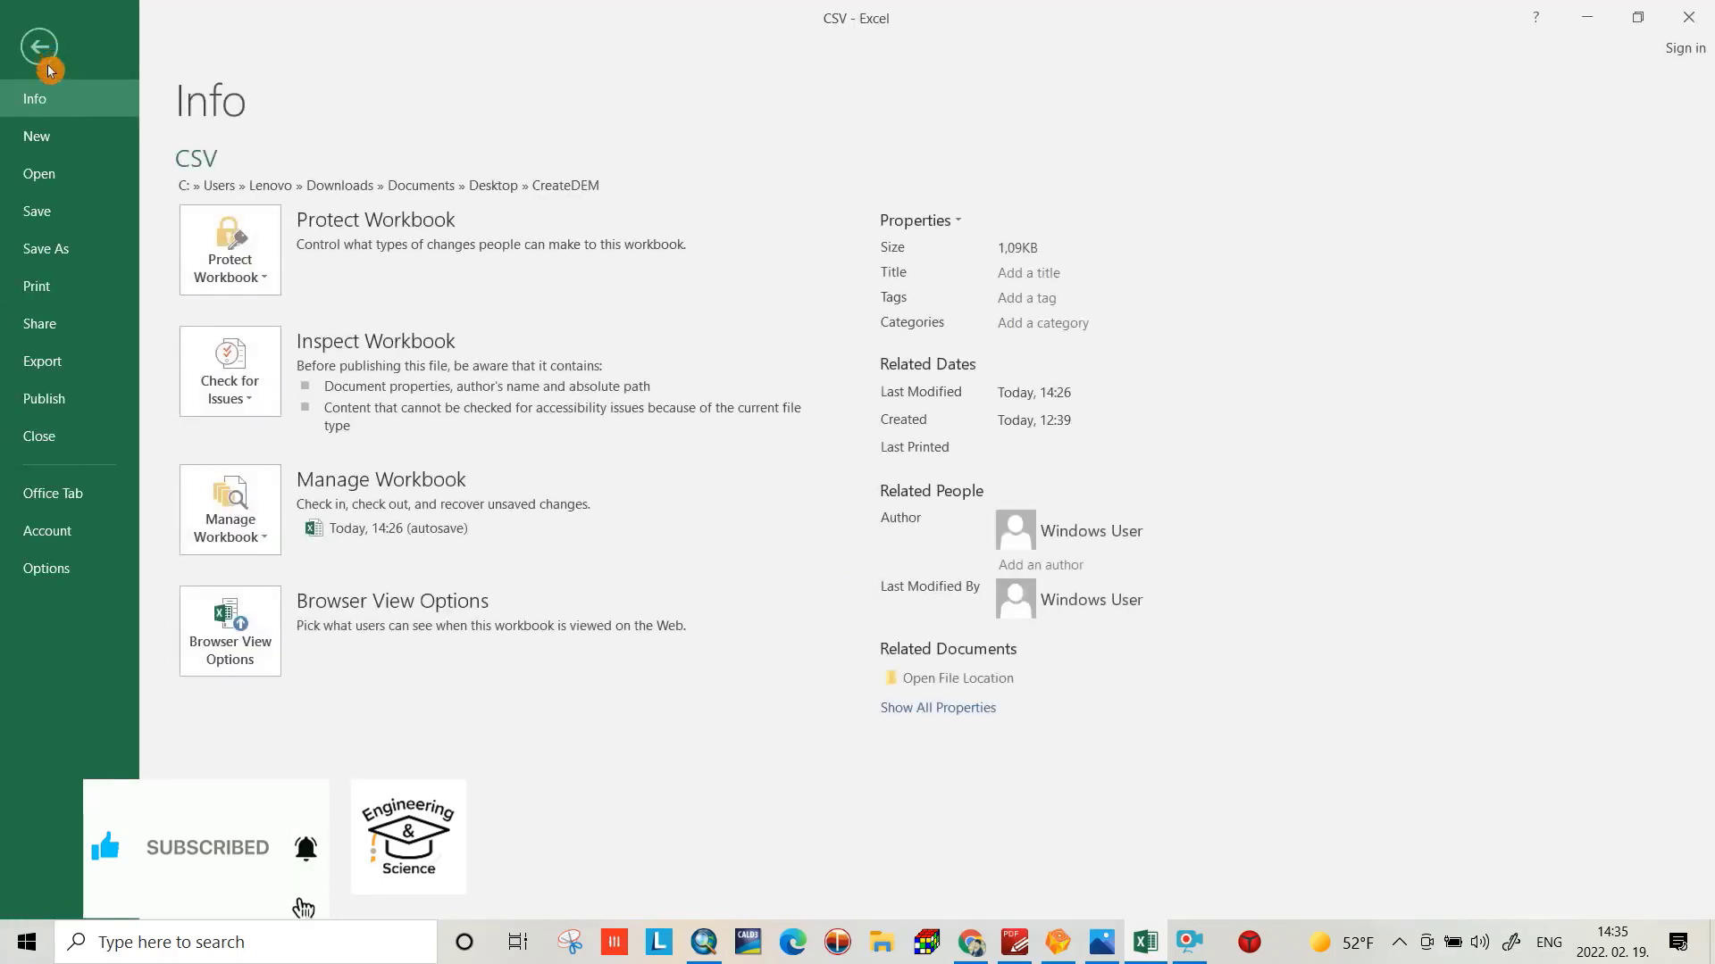
pyautogui.click(65, 248)
pyautogui.click(232, 338)
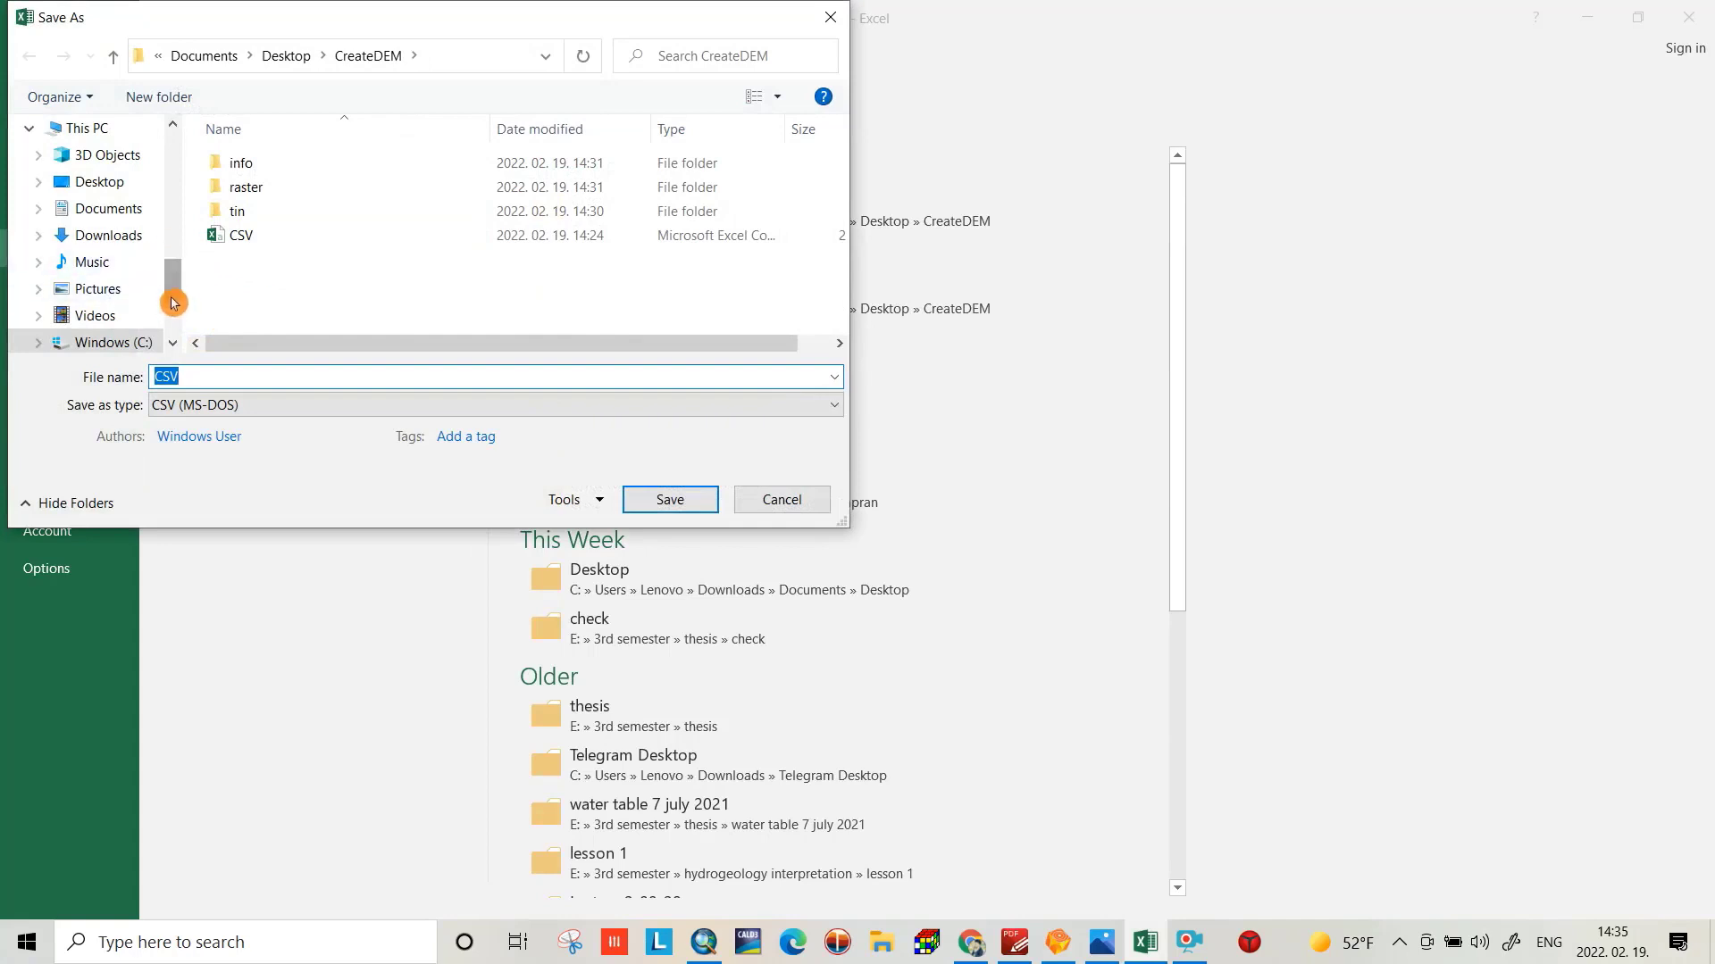
pyautogui.scroll(-2, 161, 277)
pyautogui.click(148, 241)
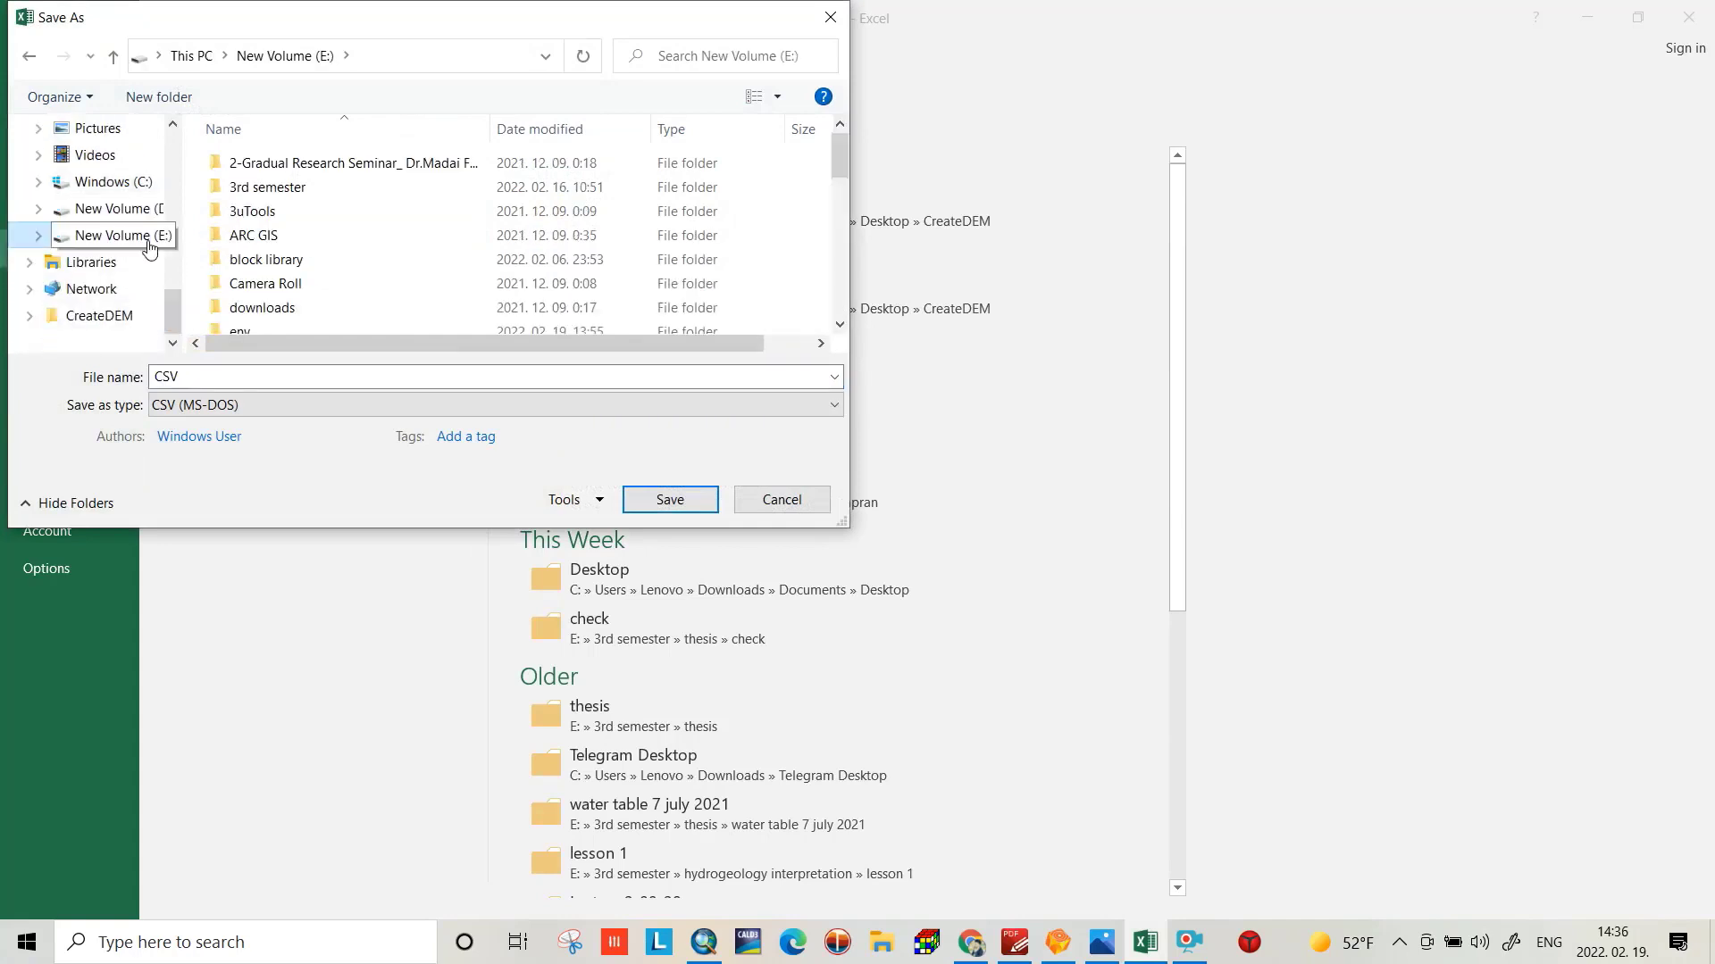
pyautogui.rightClick(389, 200)
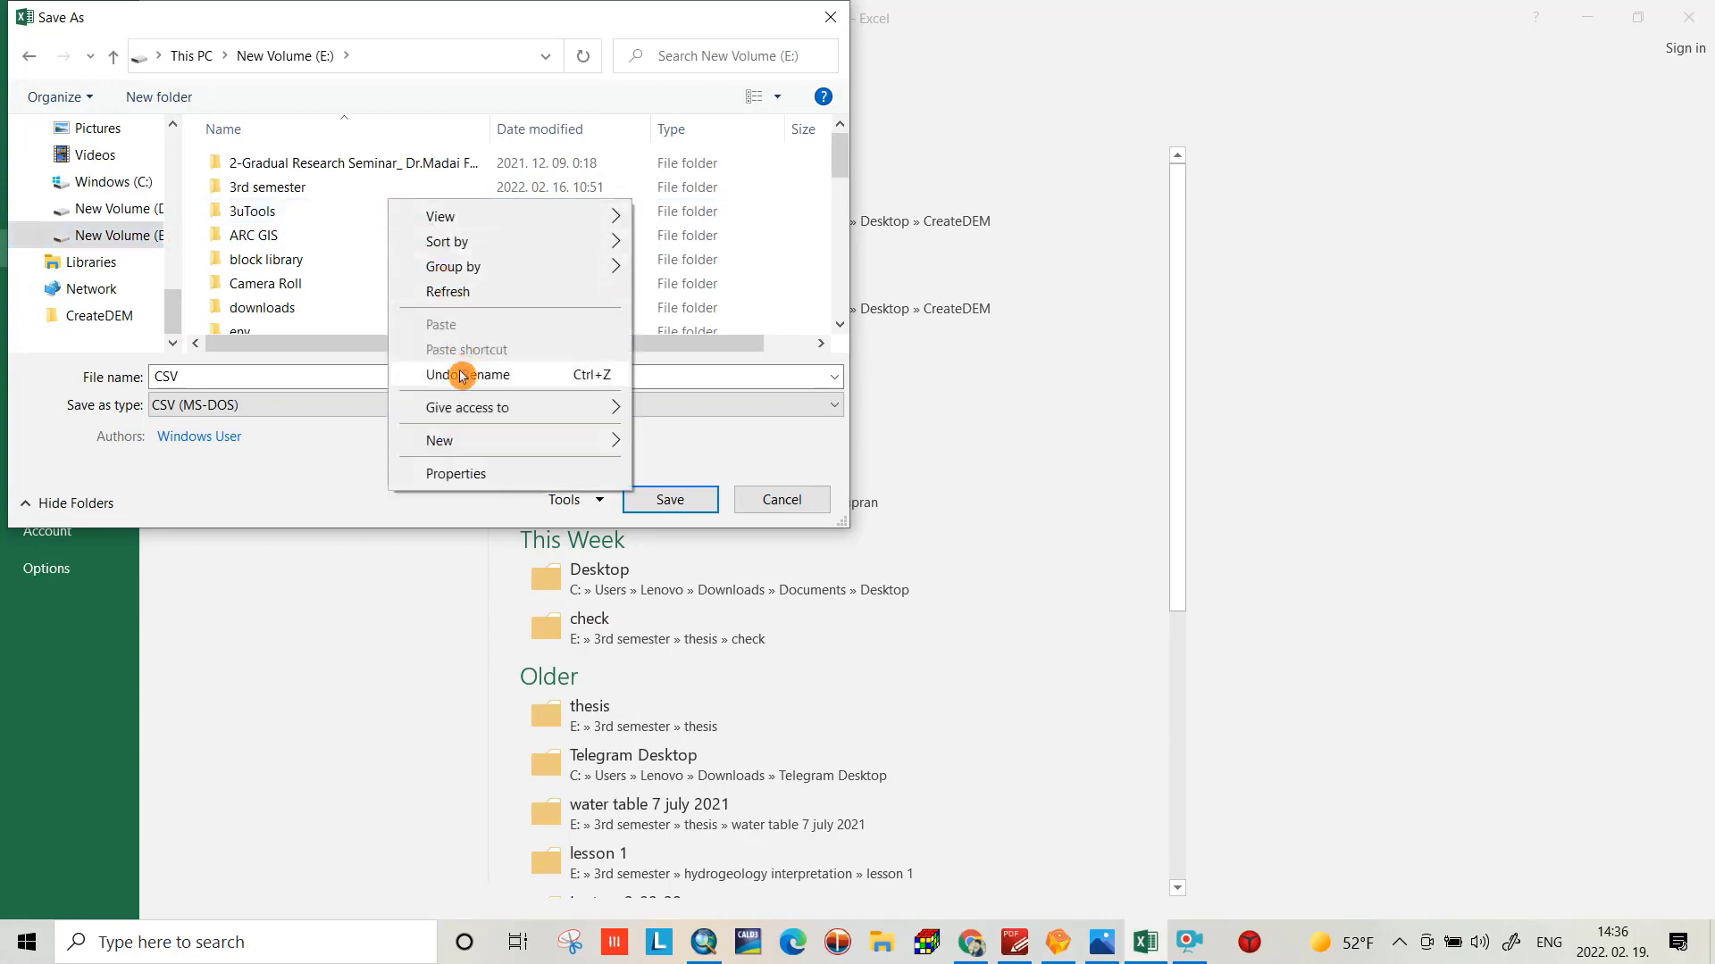
pyautogui.moveTo(452, 442)
pyautogui.click(701, 412)
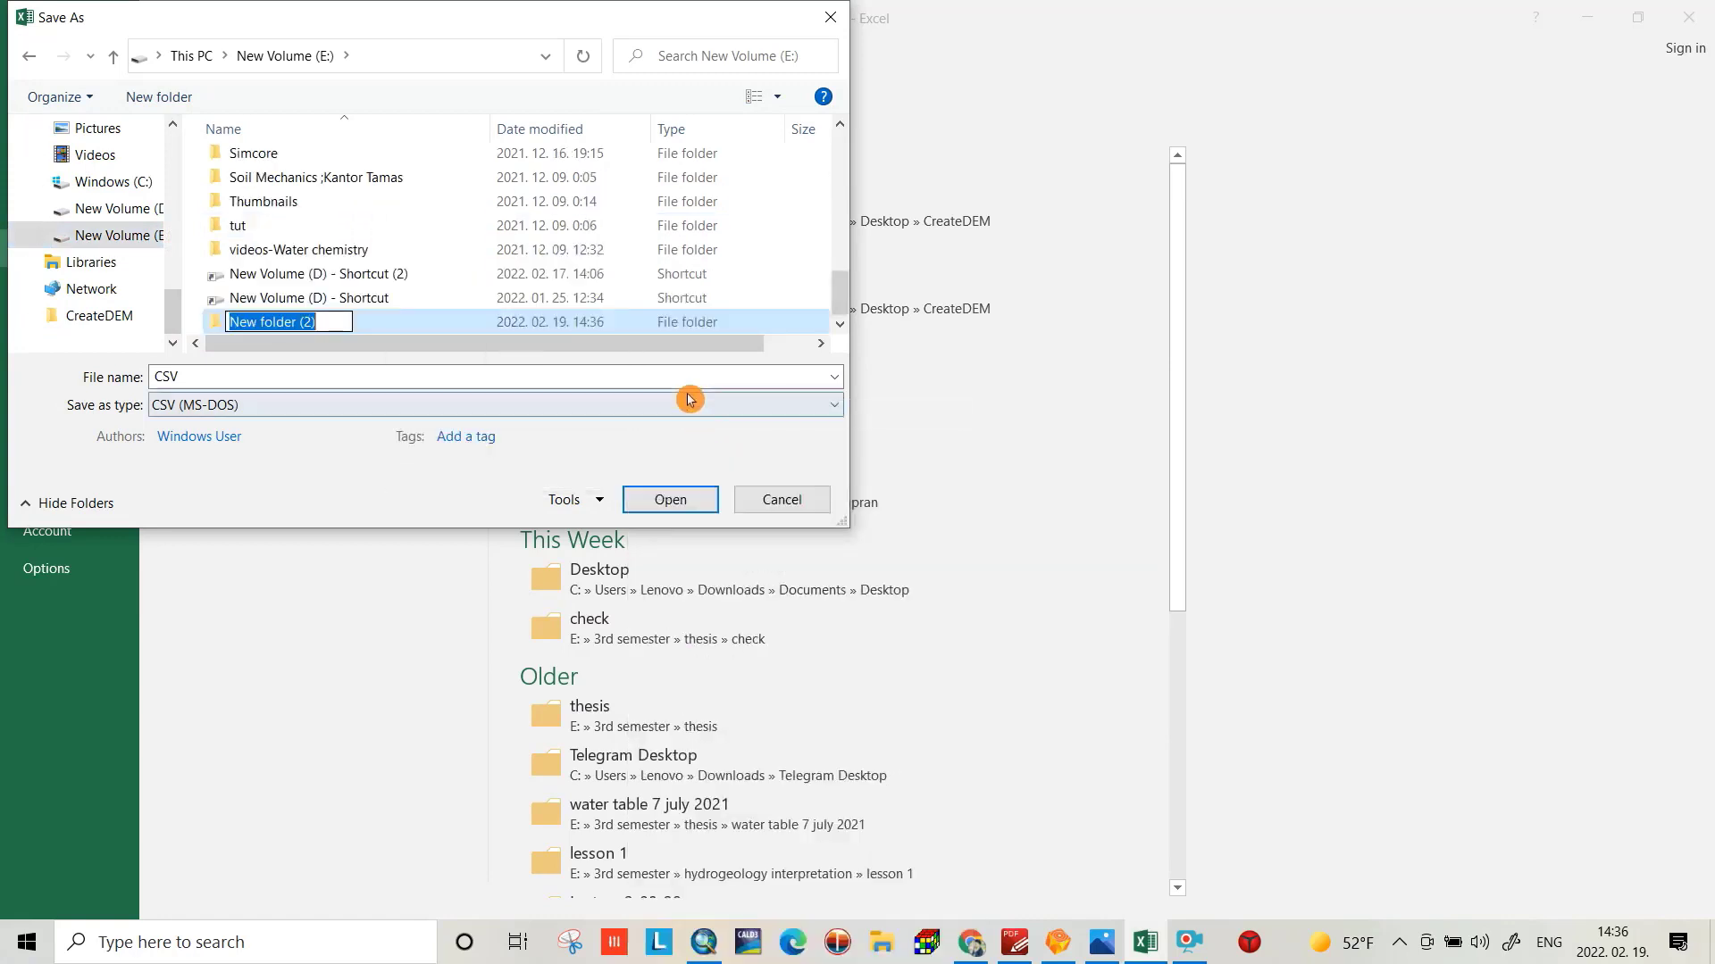
pyautogui.write('Create Dem')
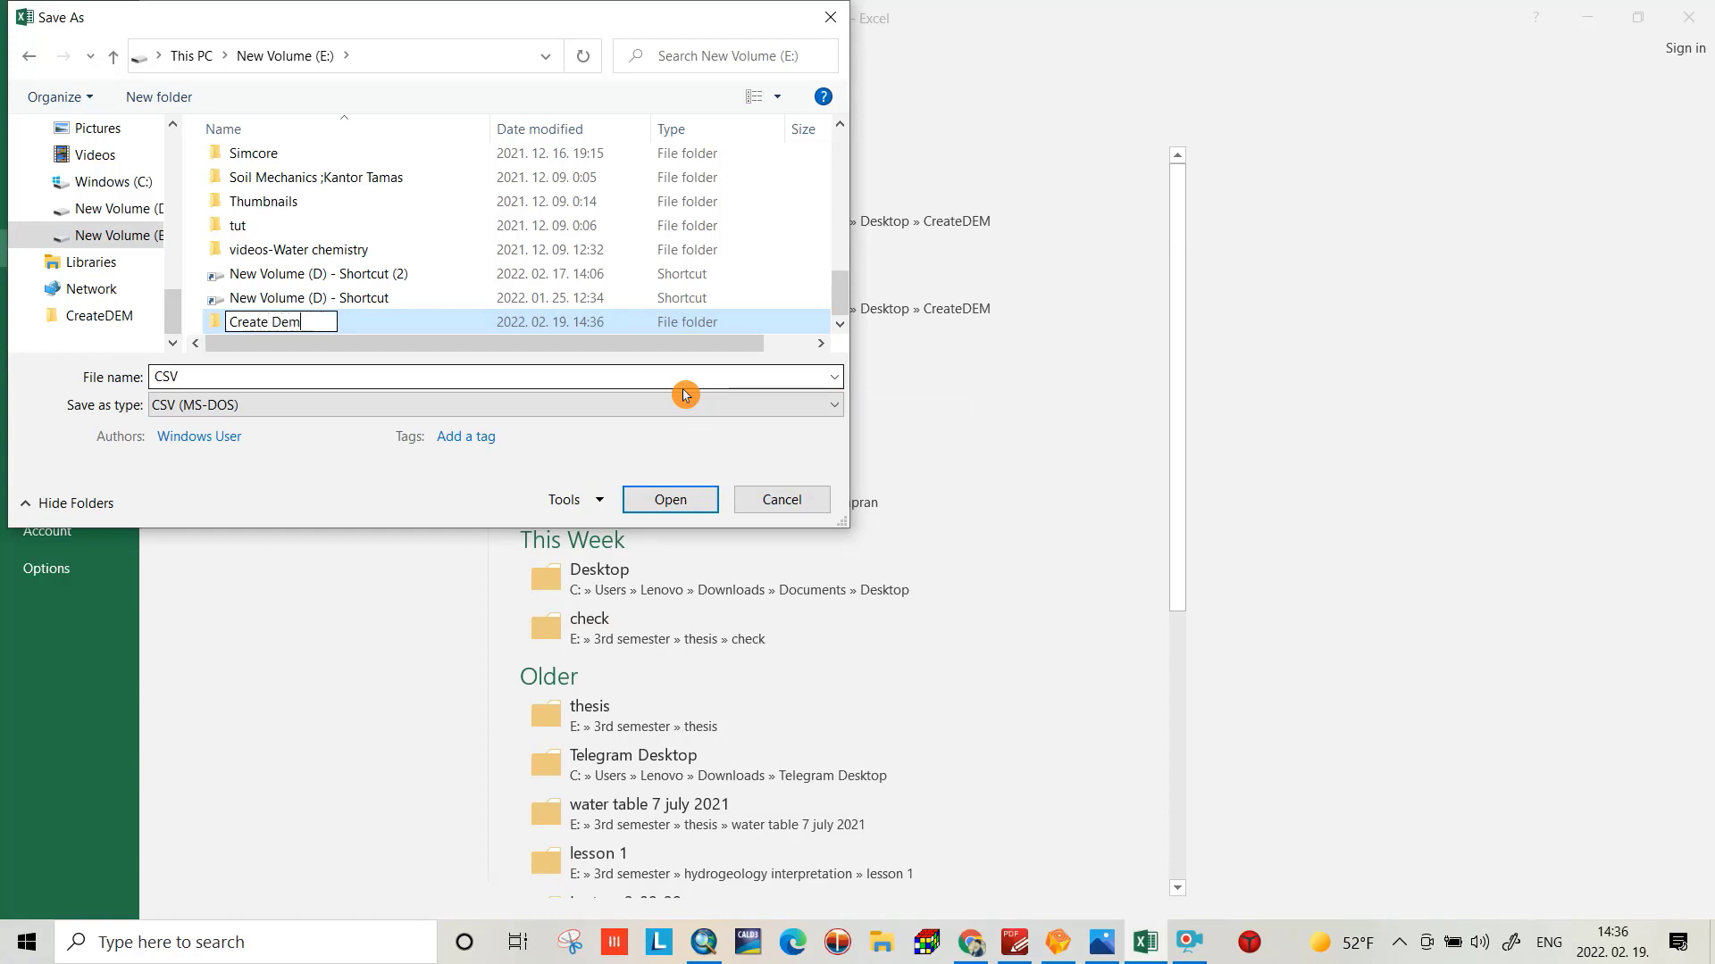
pyautogui.click(174, 376)
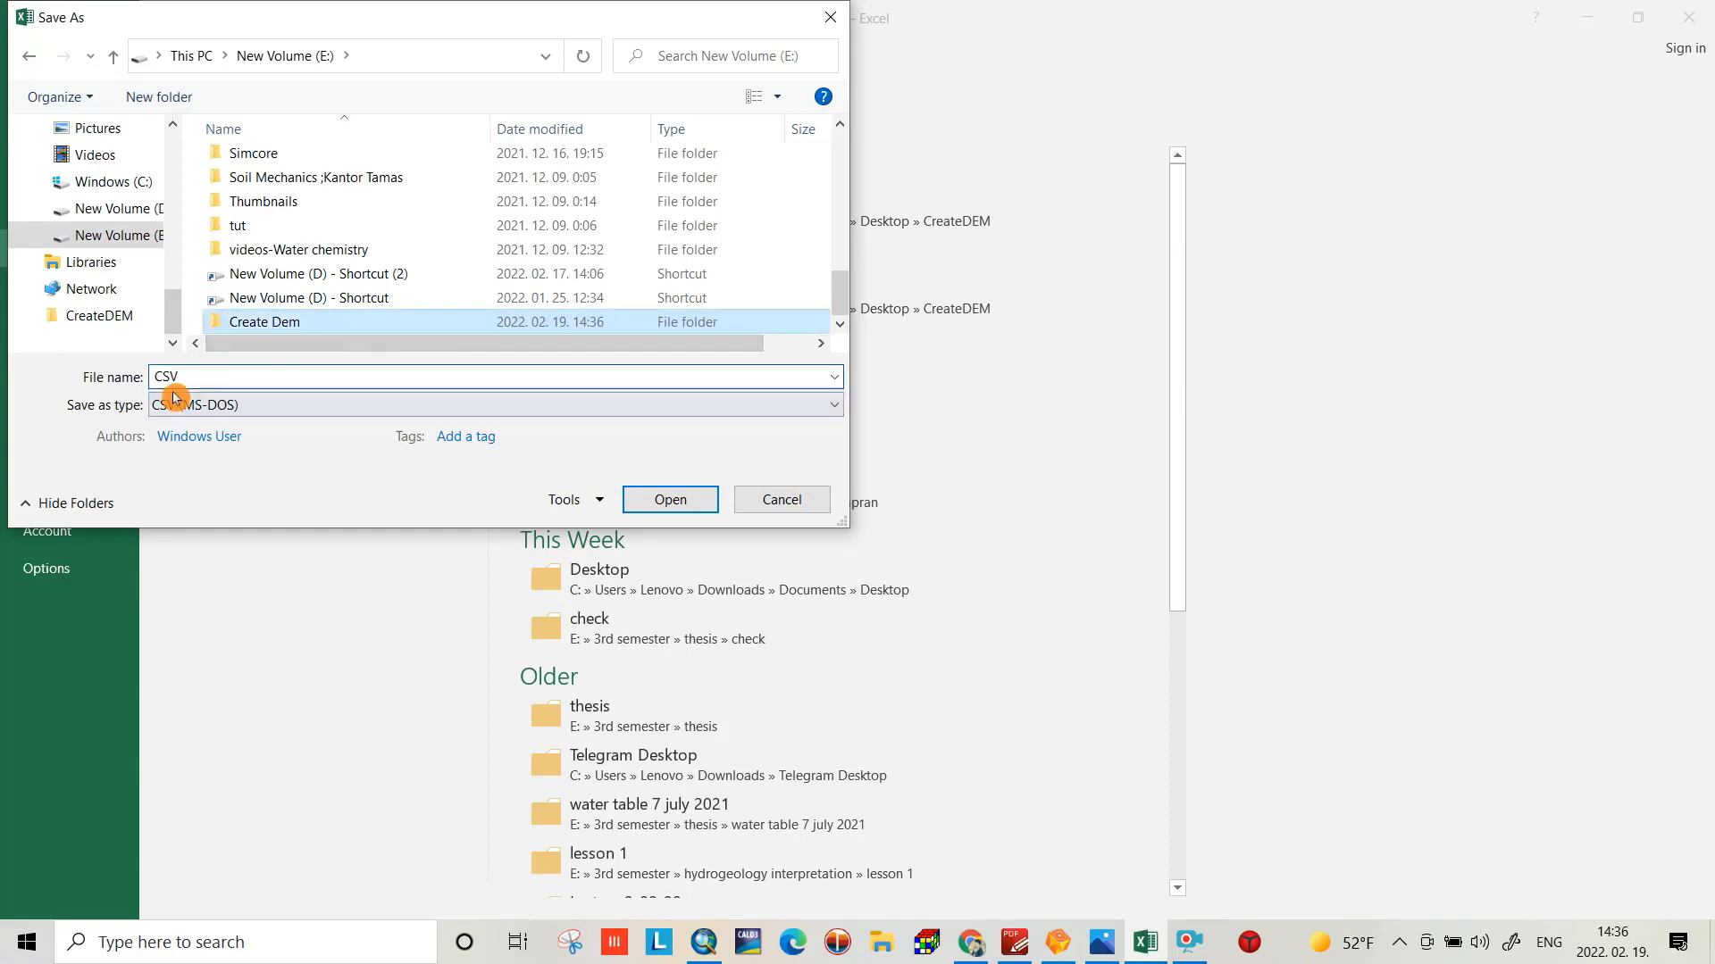
# - Save the workbook as CSV in CSV (MS-DOS) format inside the Create Dem folder, keeping that format
pyautogui.click(333, 405)
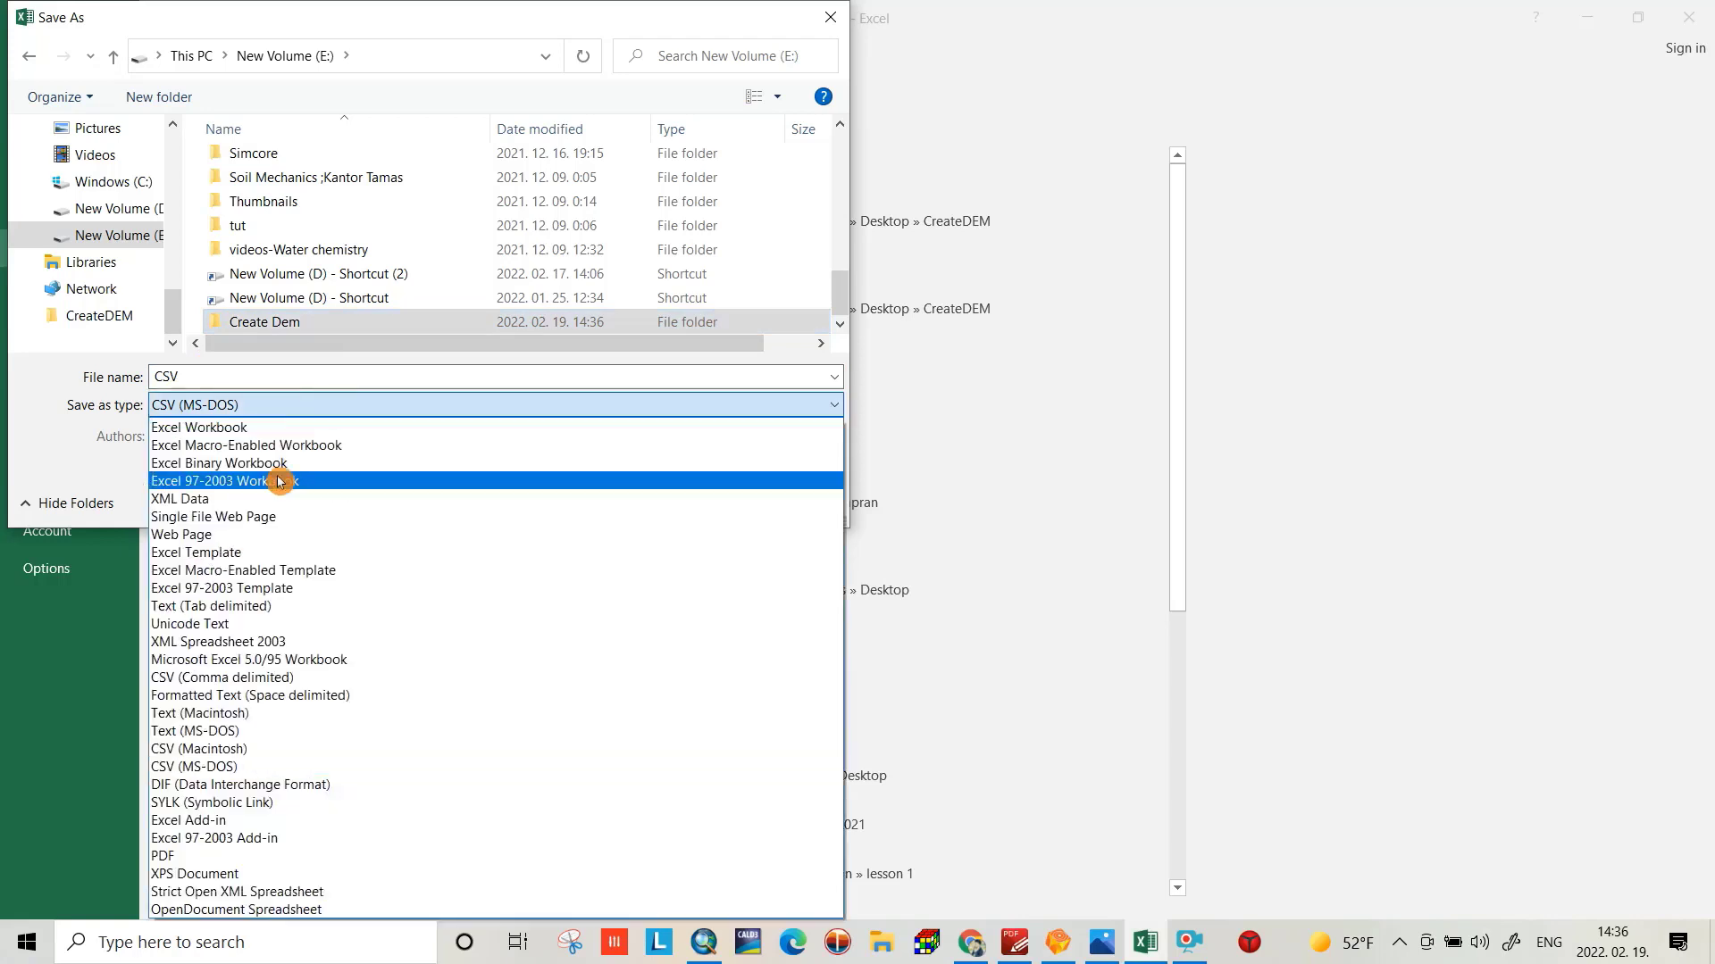
pyautogui.click(225, 775)
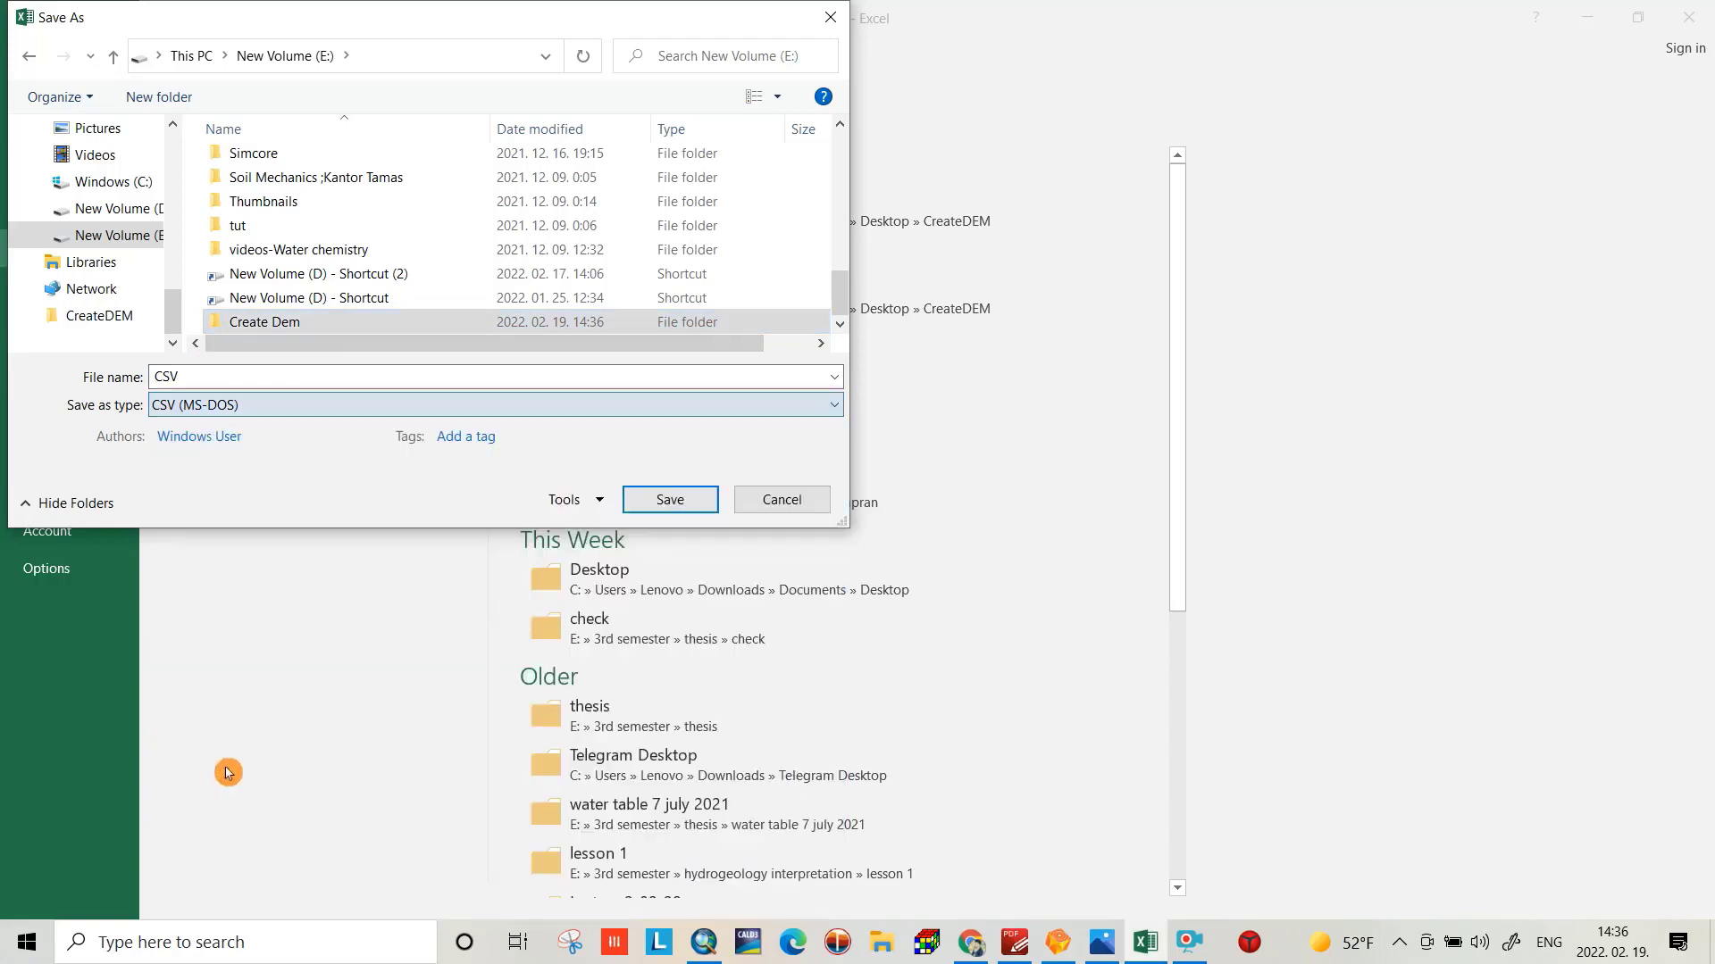
pyautogui.click(645, 491)
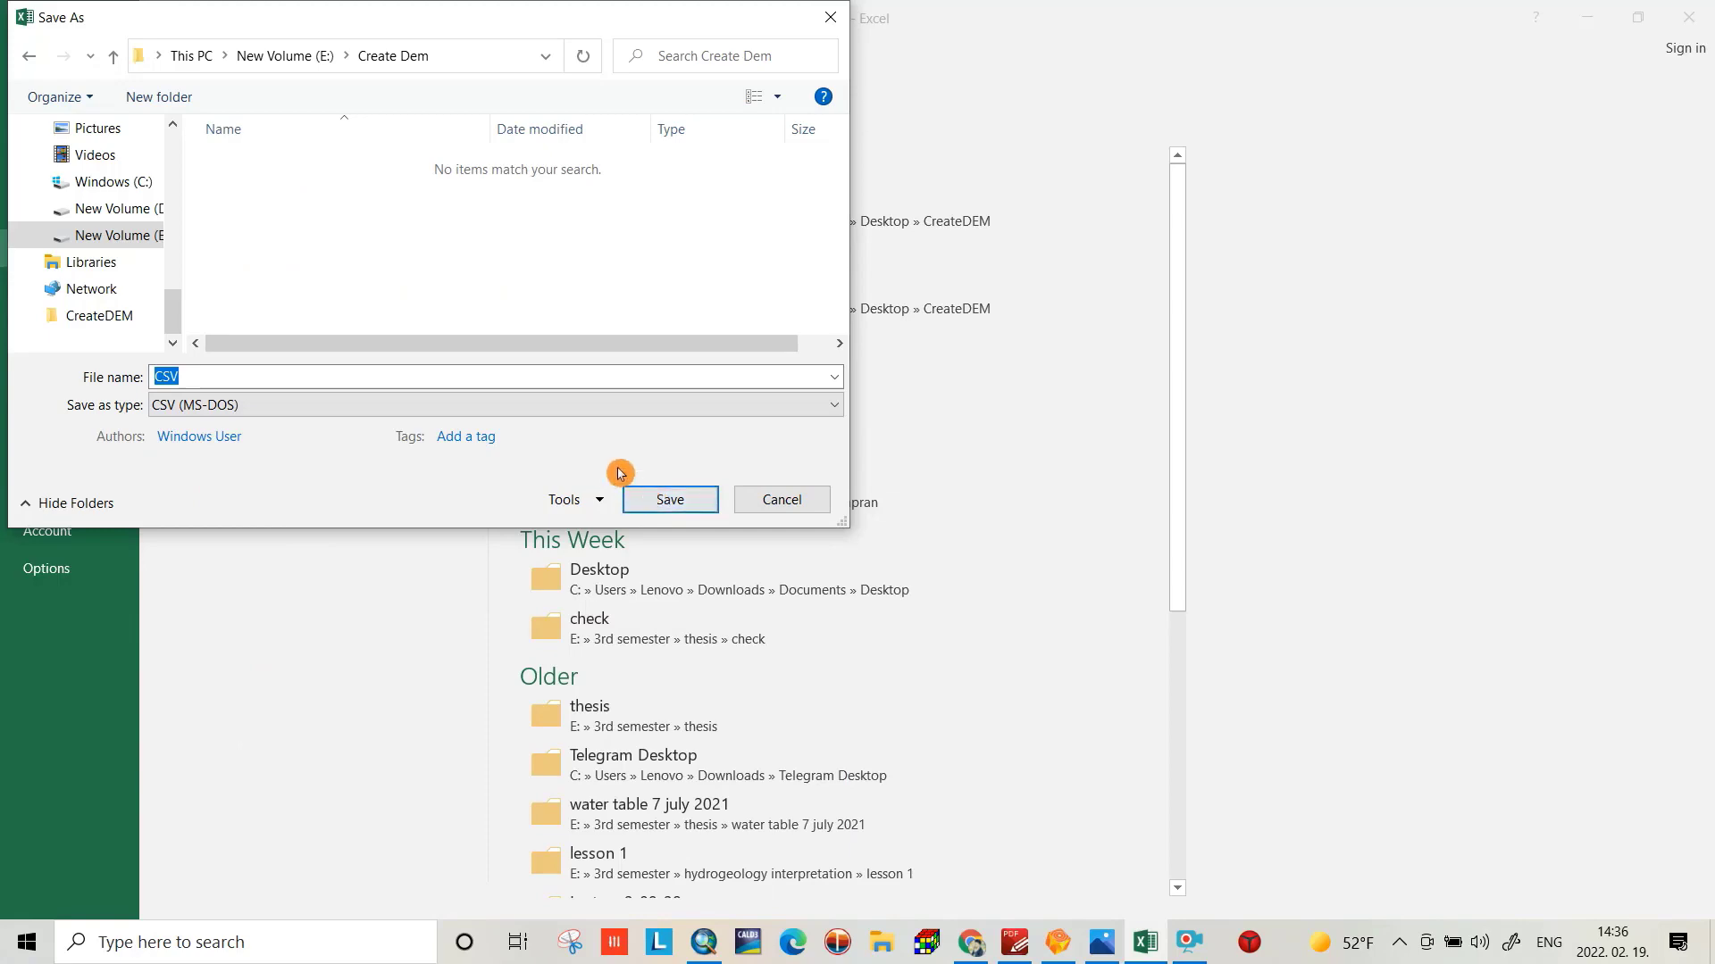
pyautogui.click(650, 498)
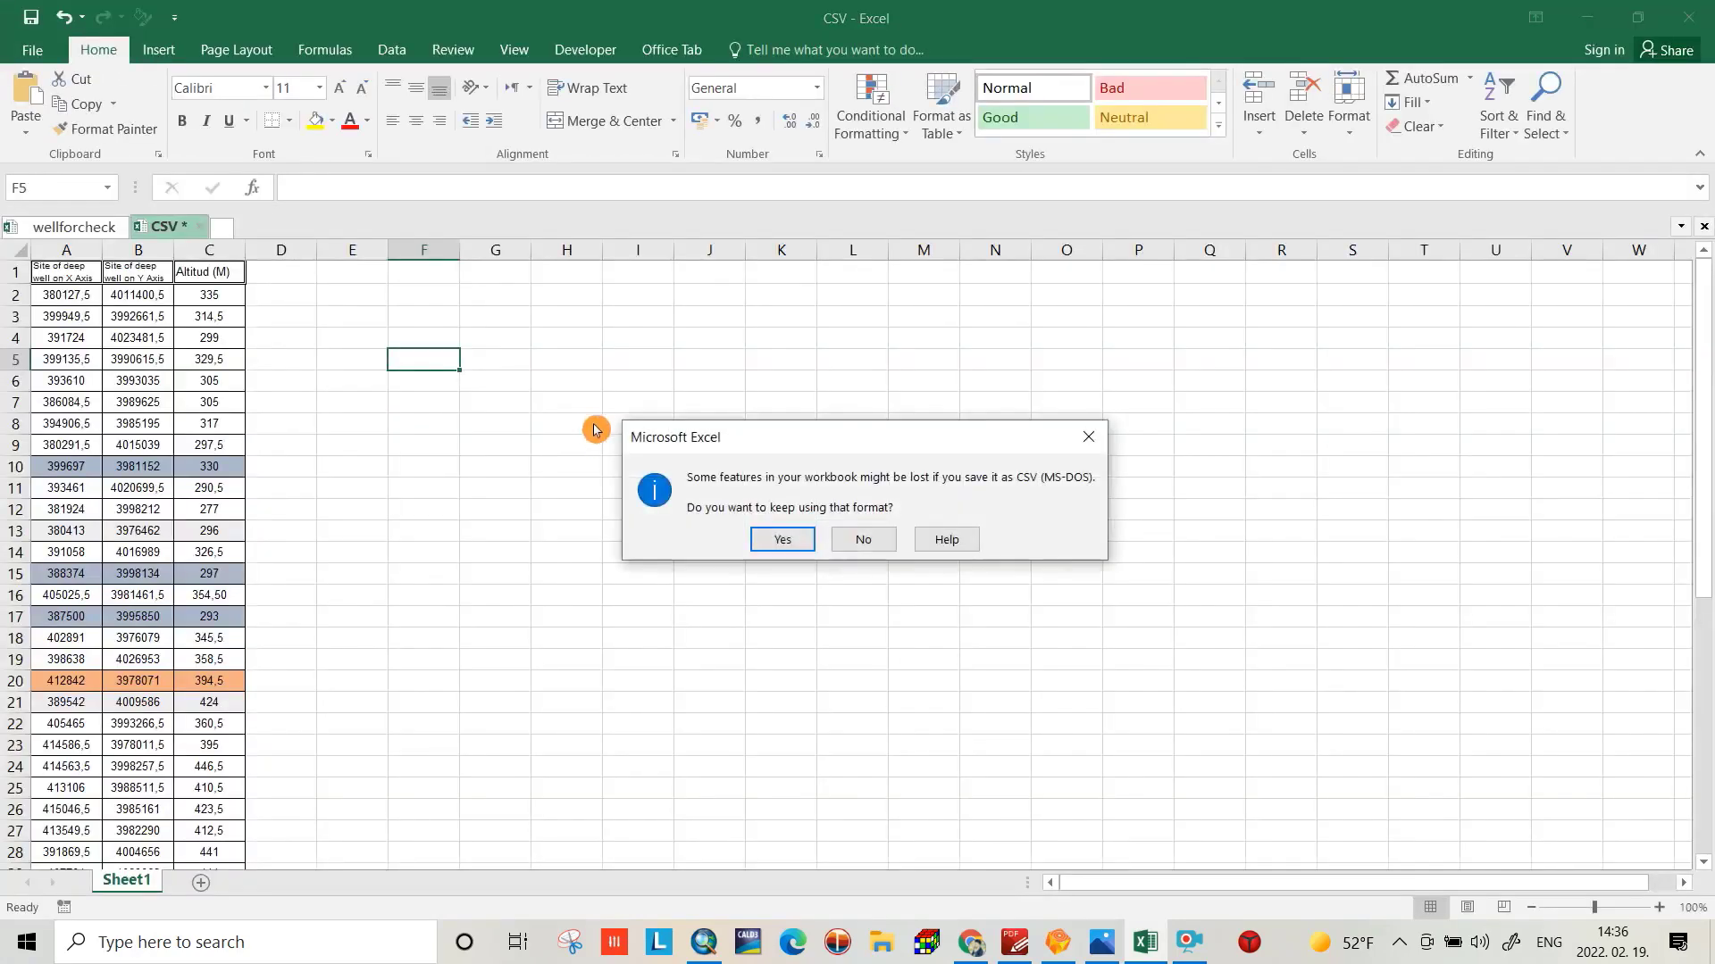
pyautogui.click(765, 542)
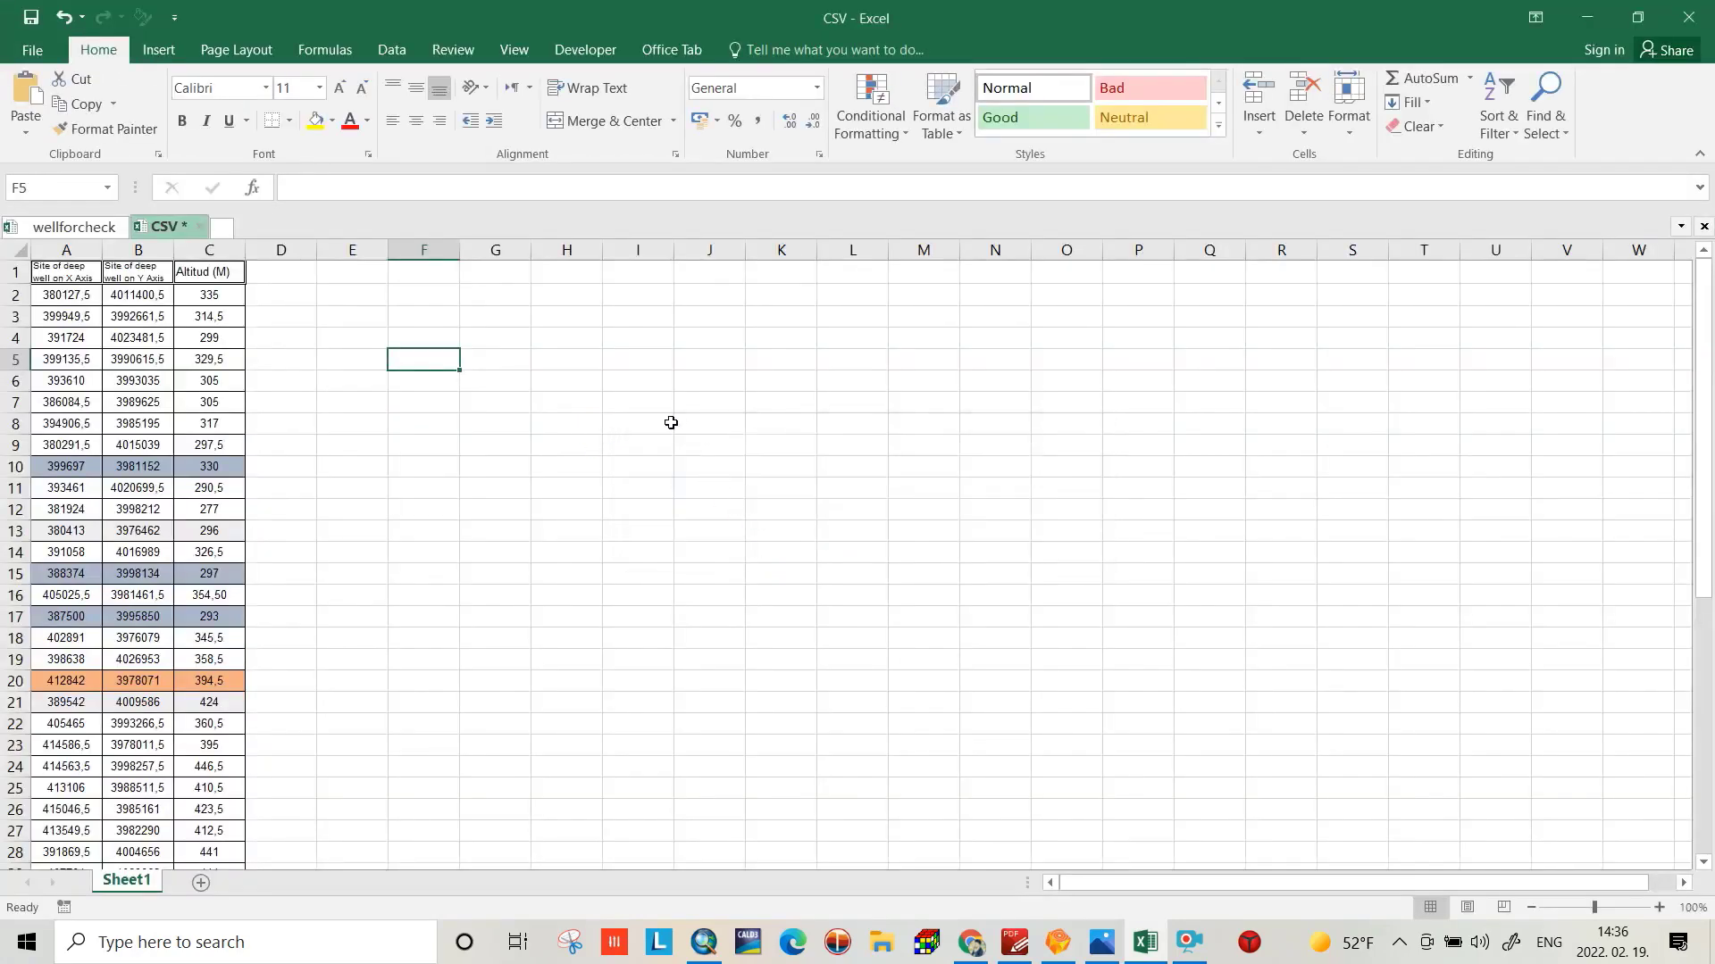
# - Switch to ArcMap and start adding XY data, browsing for the source table
pyautogui.click(704, 957)
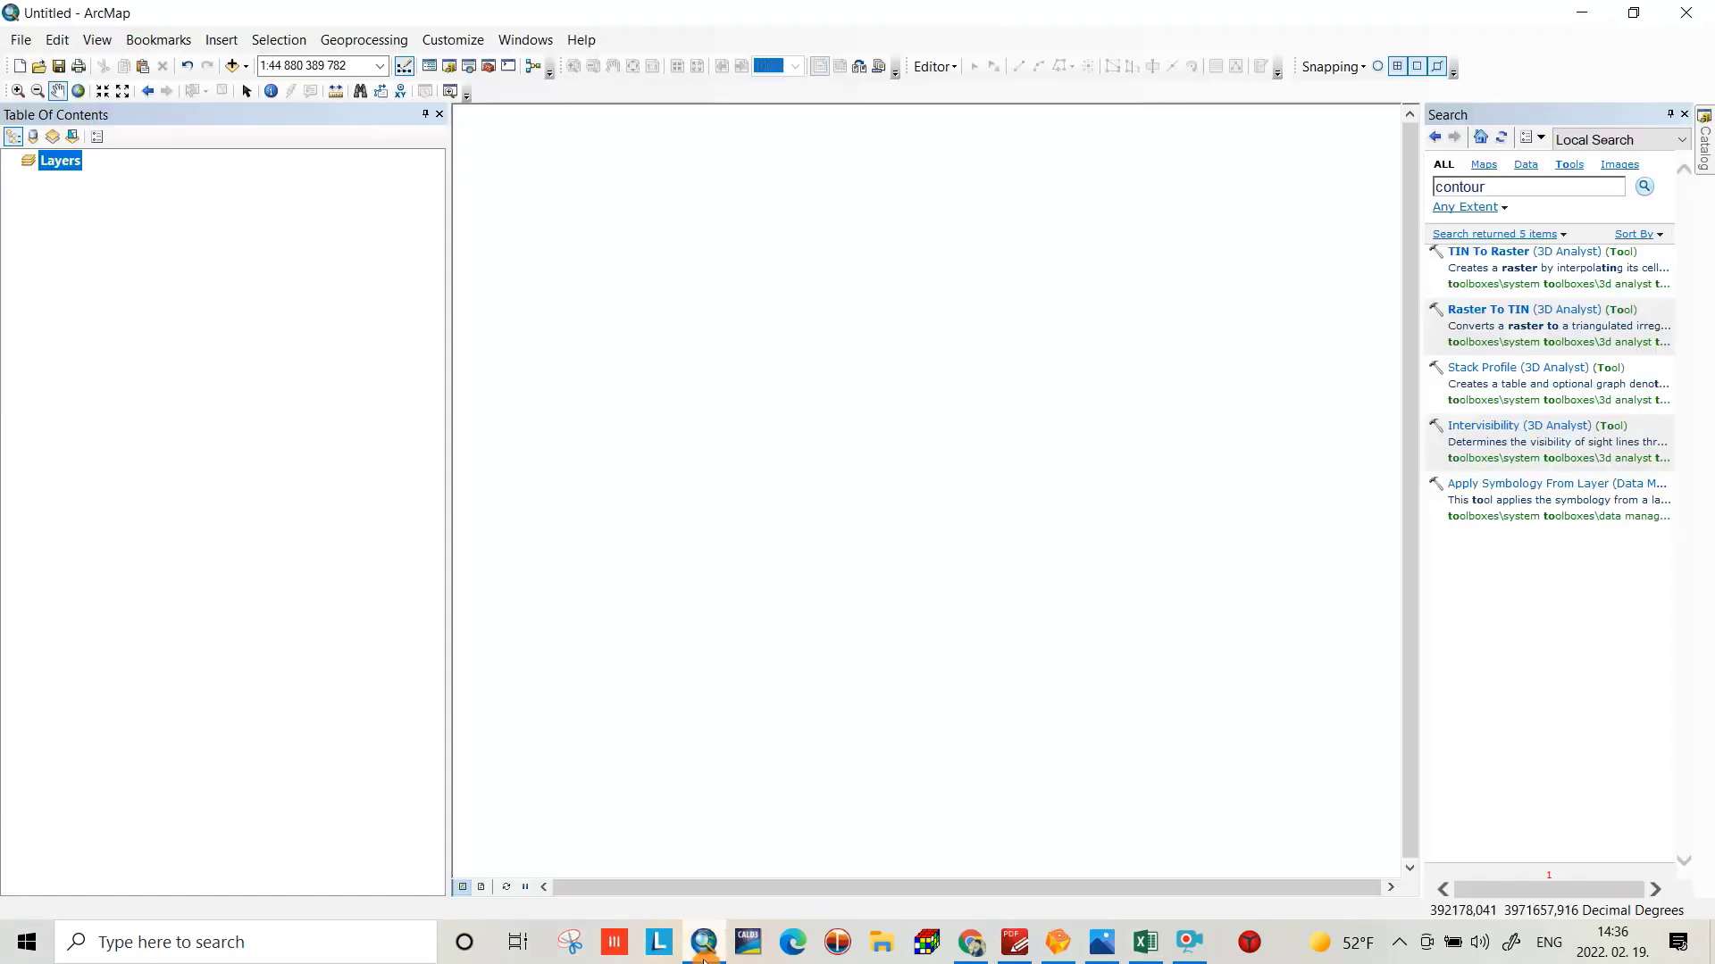
pyautogui.click(30, 41)
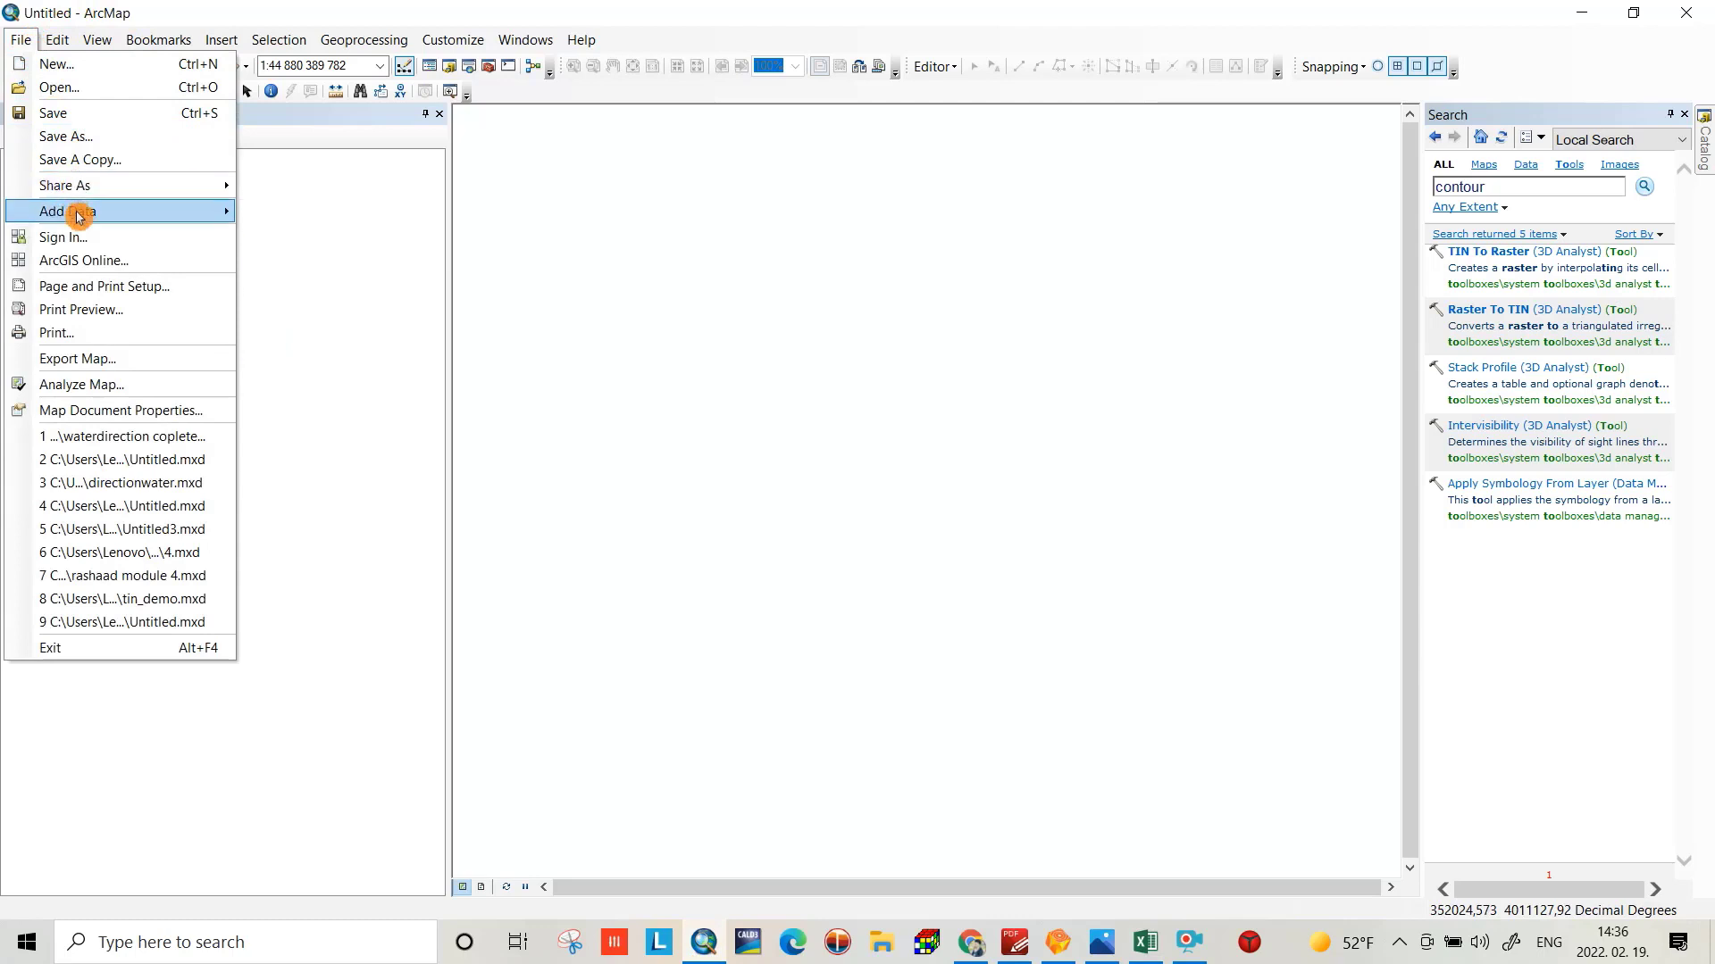
pyautogui.moveTo(105, 217)
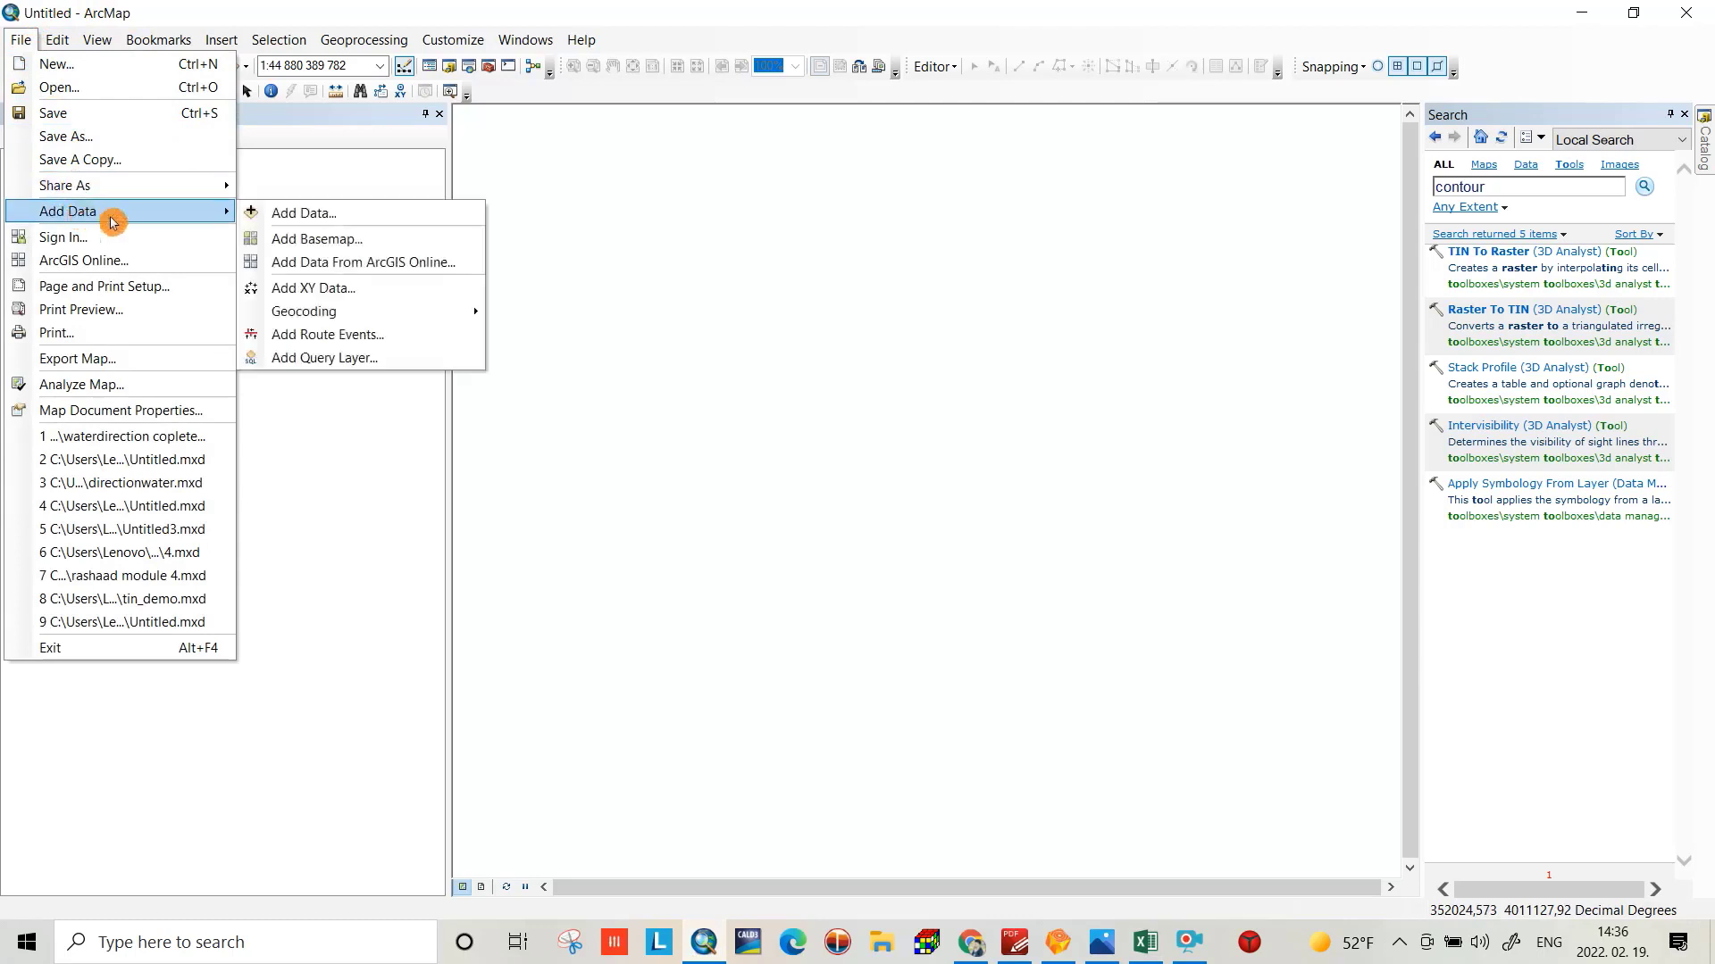
pyautogui.click(295, 297)
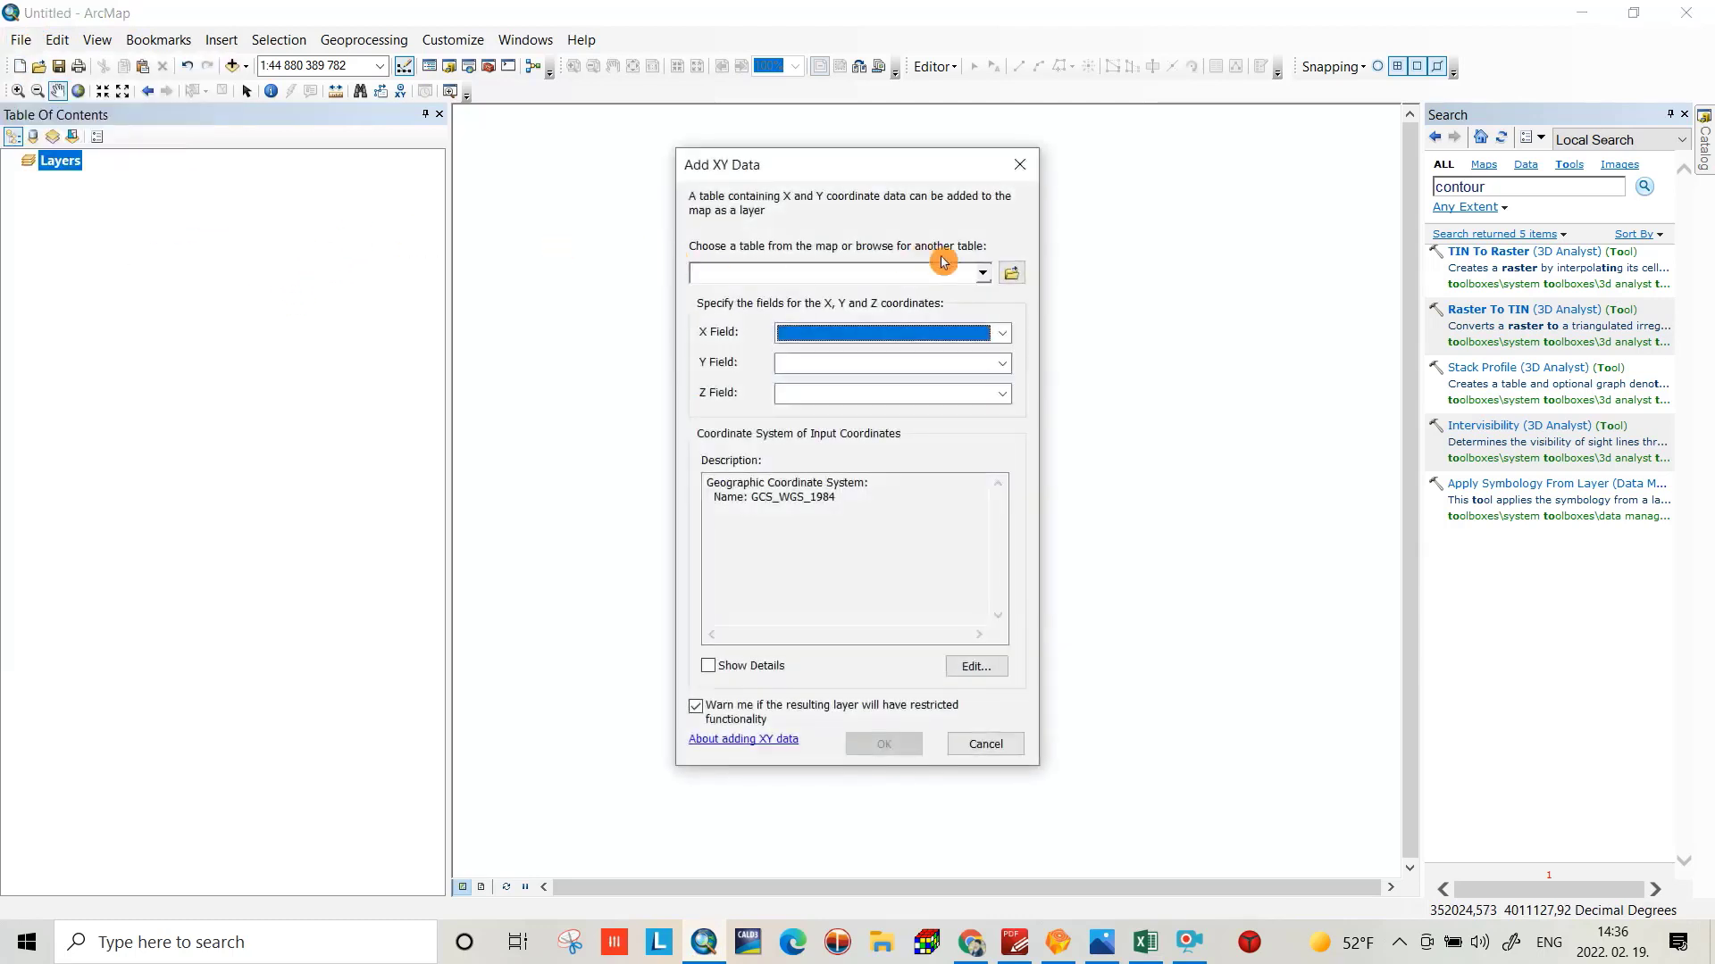
pyautogui.click(1008, 274)
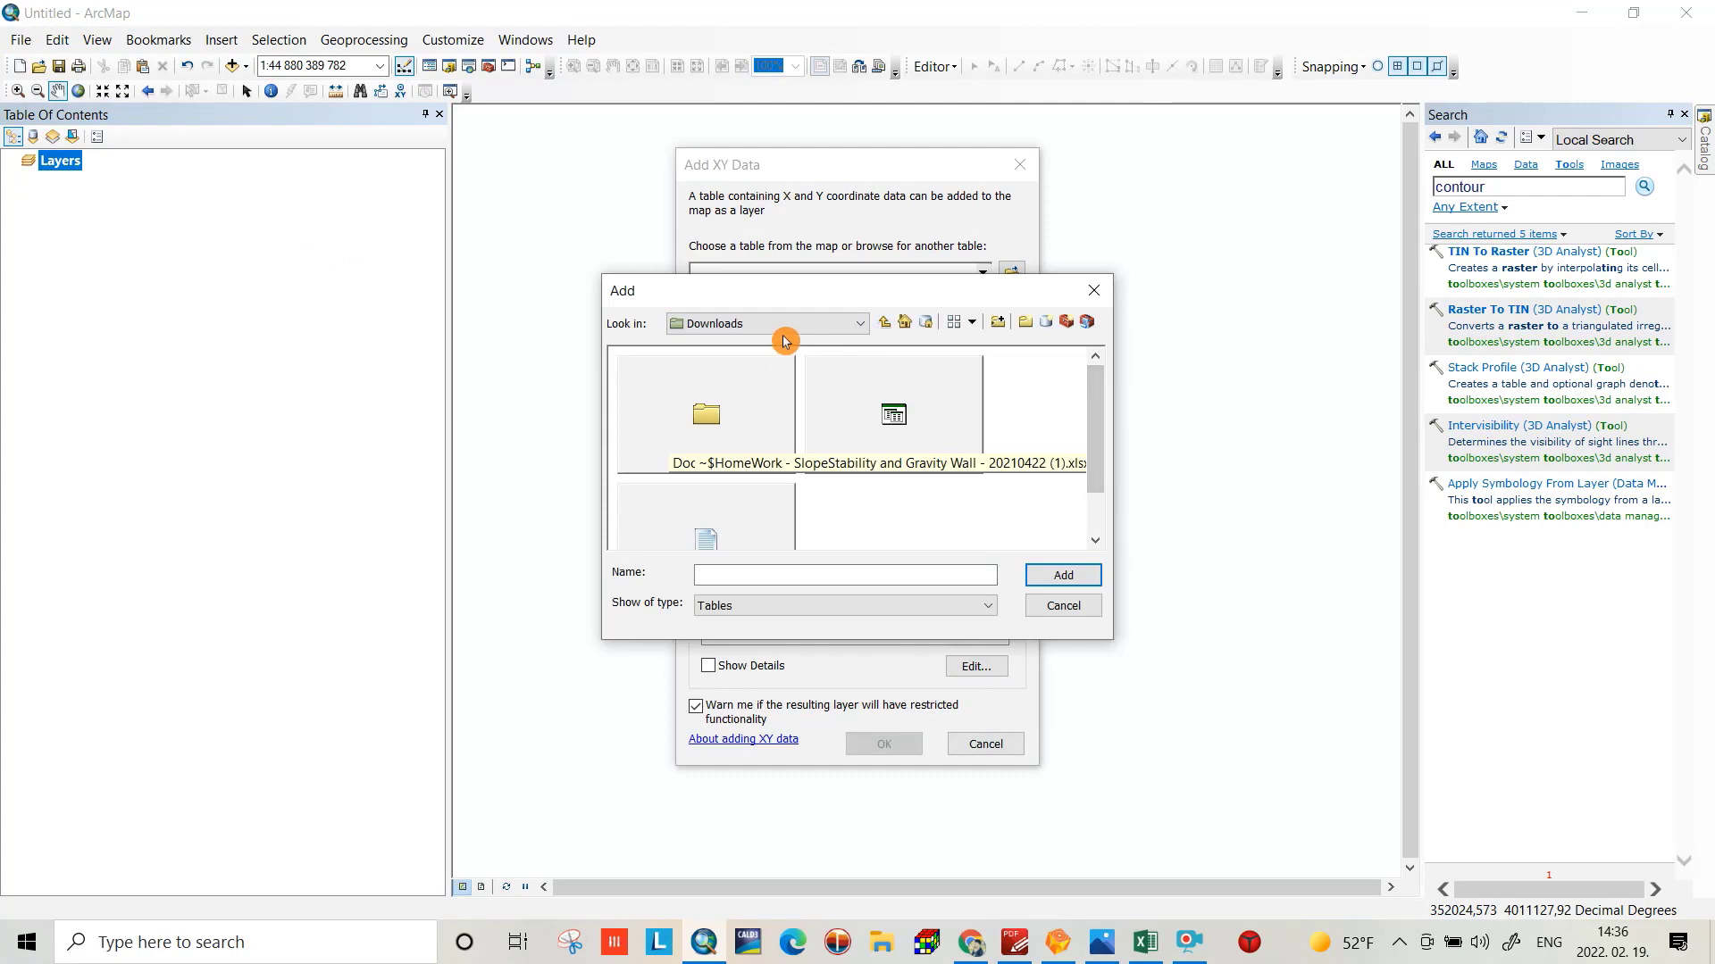
# - Connect to the folder E:\Create Dem and choose CSV.csv as the XY data table
pyautogui.click(1000, 324)
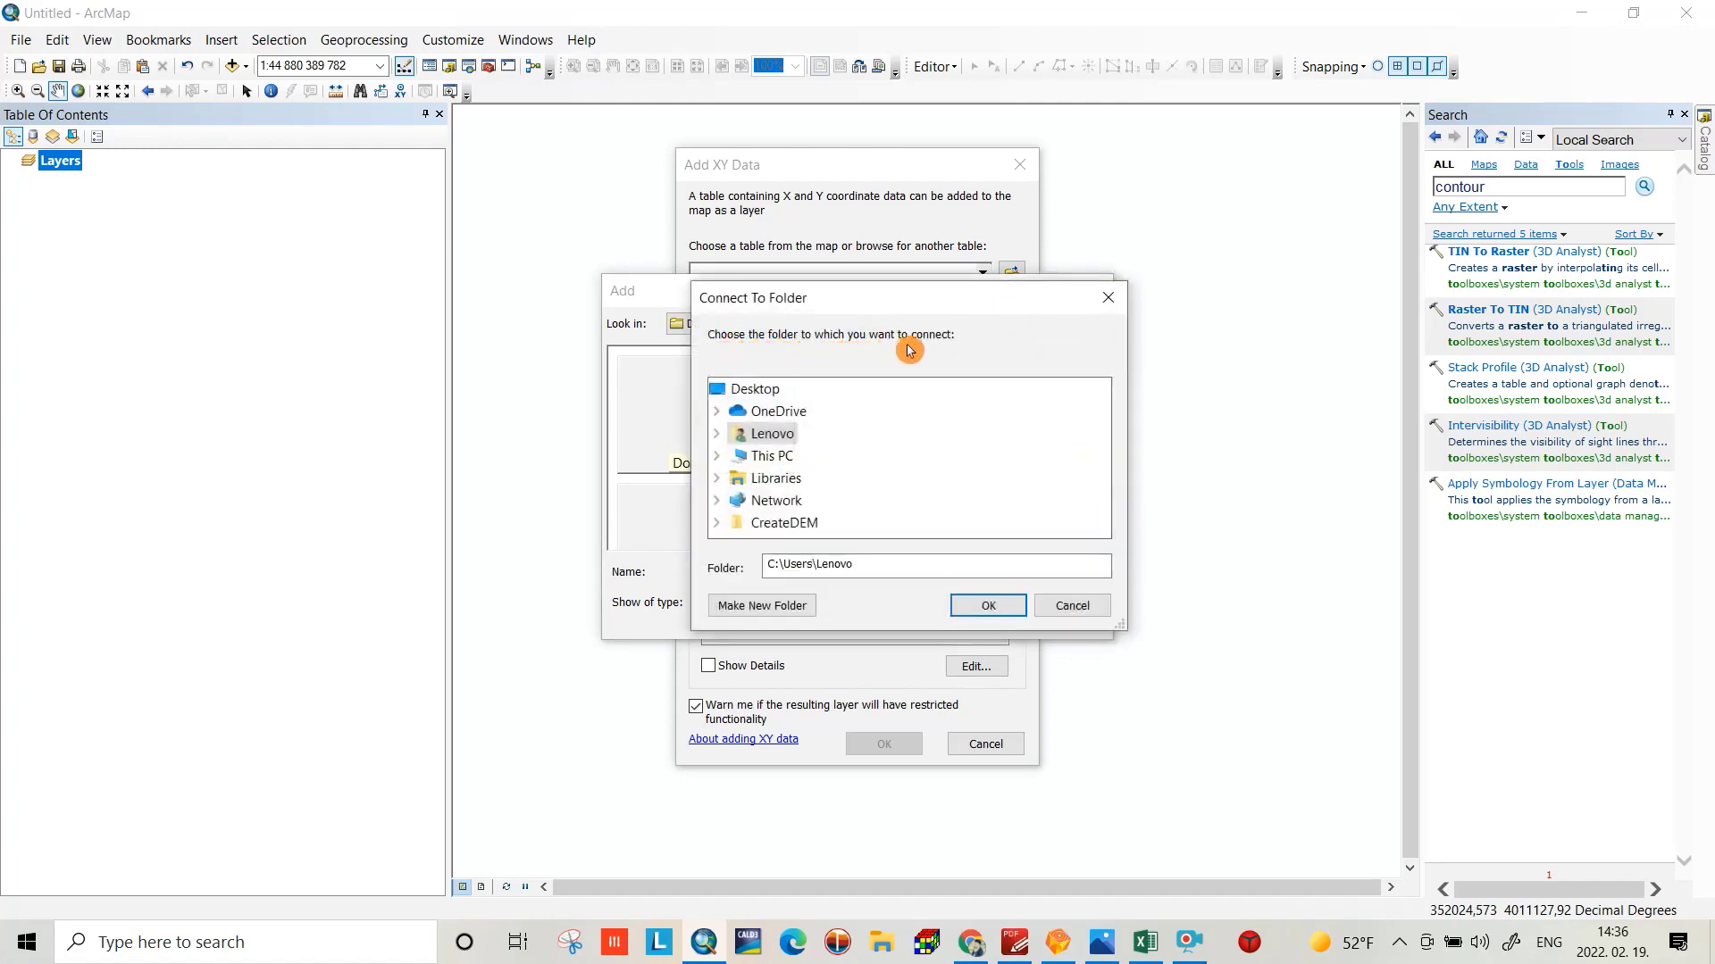
pyautogui.doubleClick(770, 457)
pyautogui.moveTo(1098, 437); pyautogui.dragTo(1105, 463)
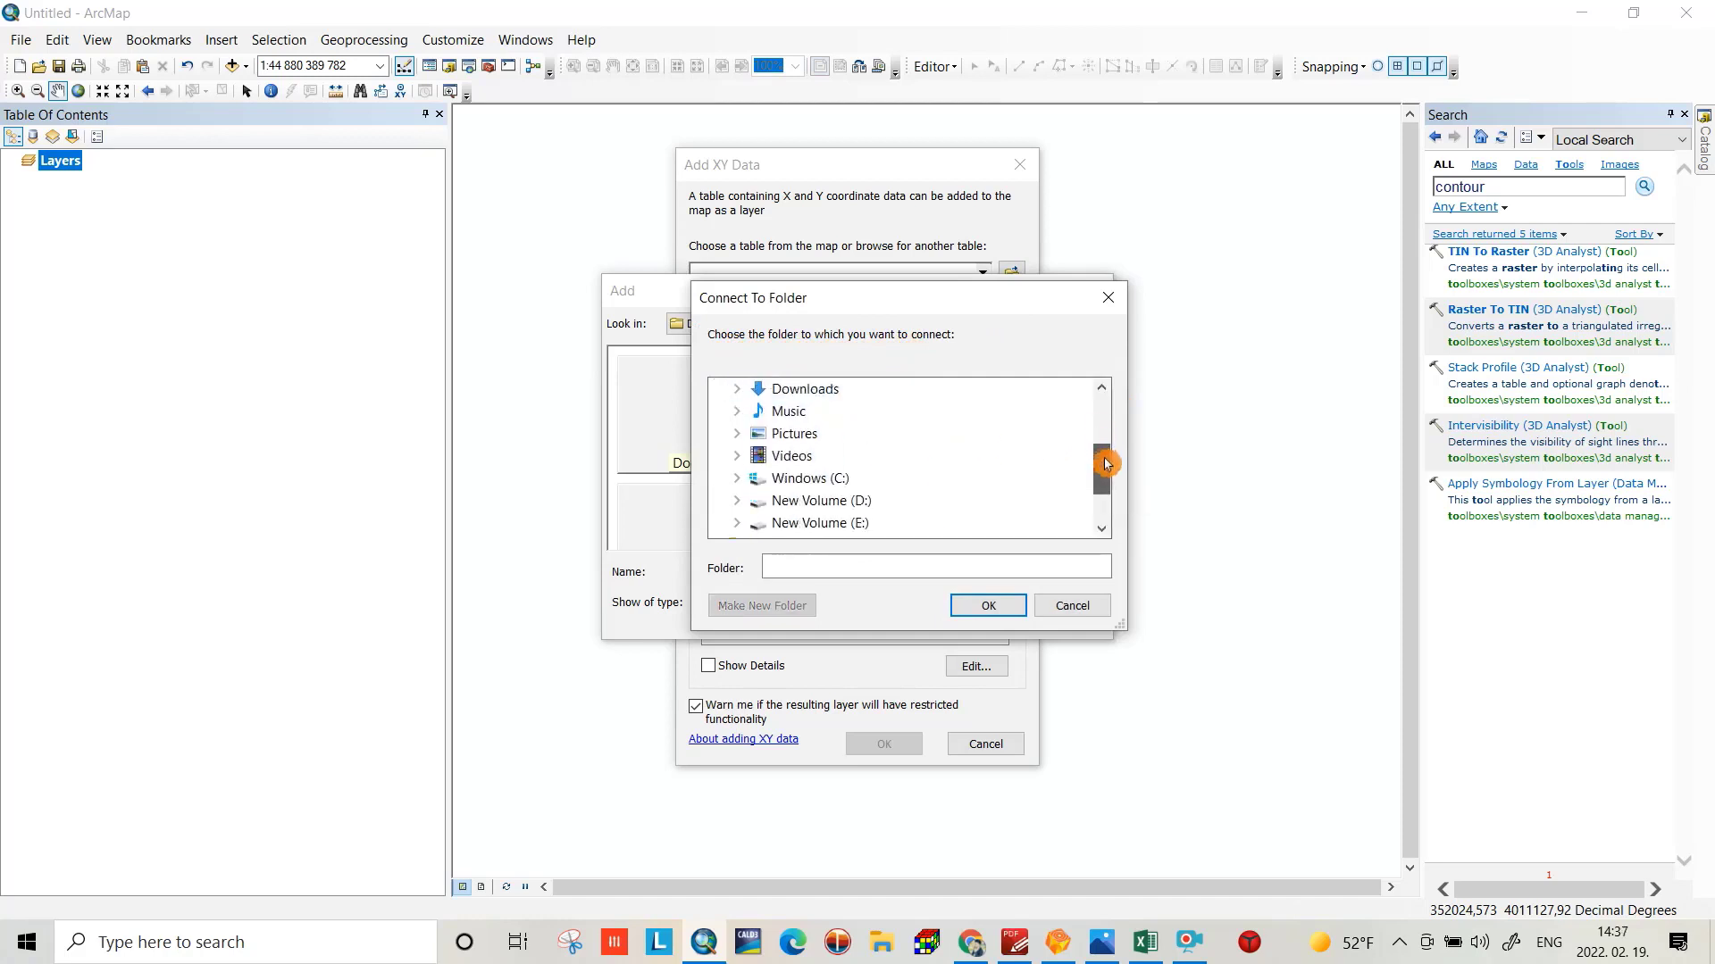
pyautogui.doubleClick(840, 523)
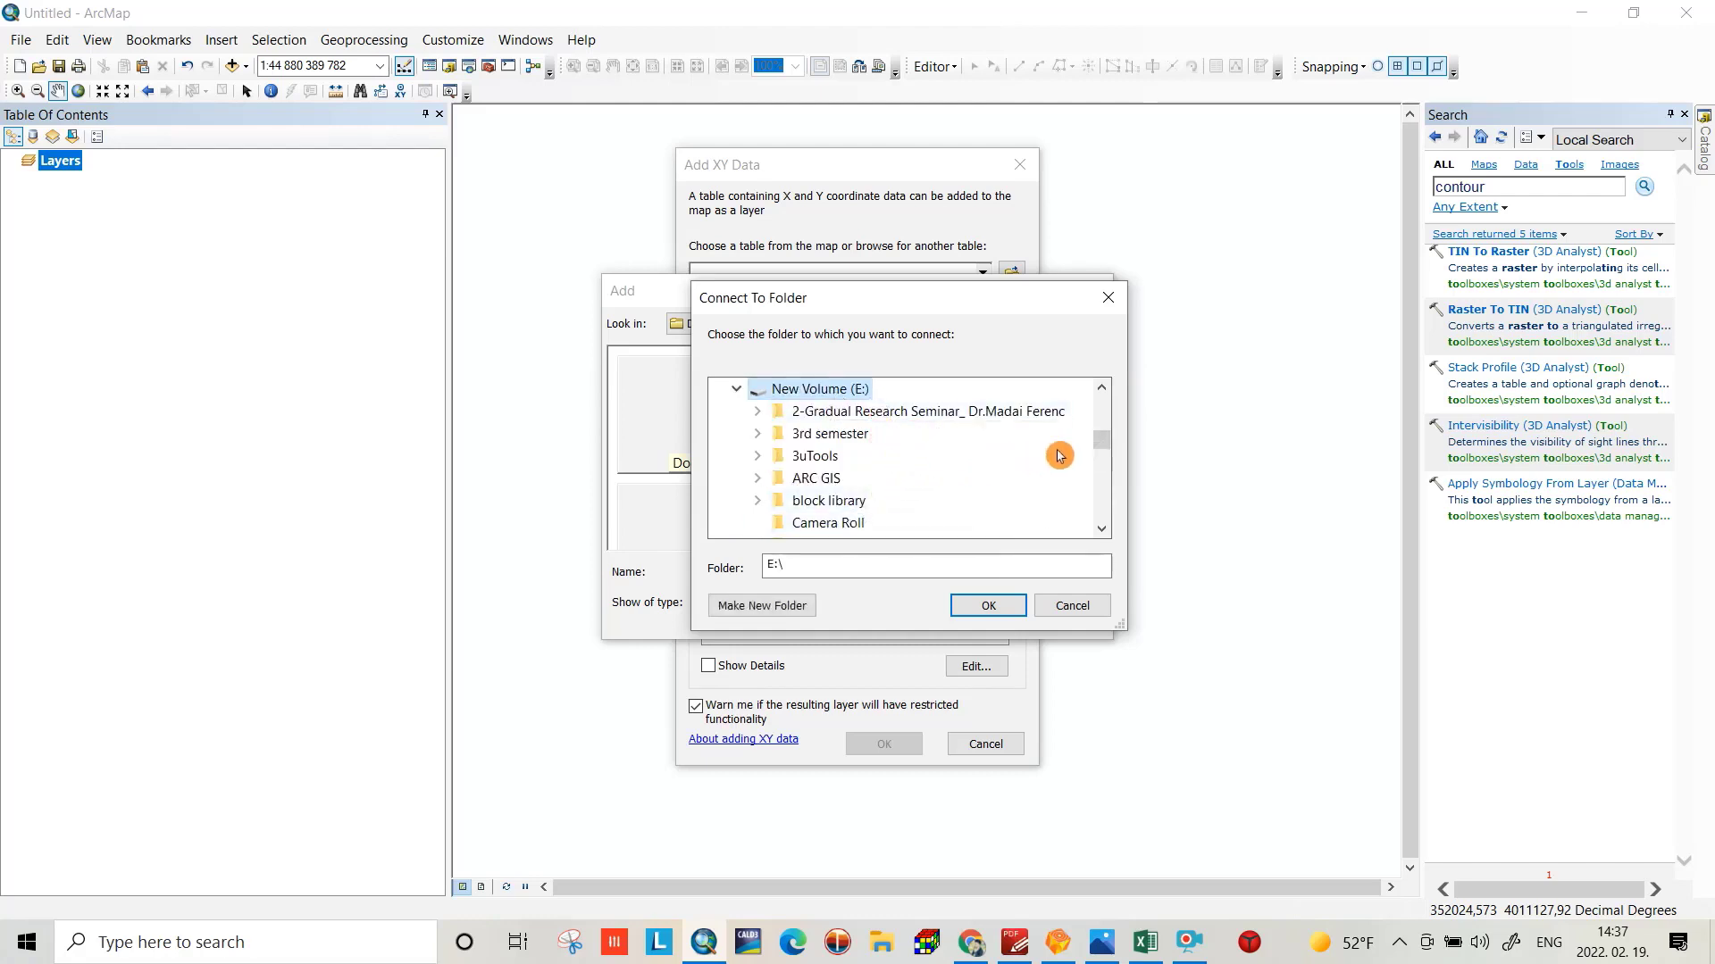
pyautogui.moveTo(1100, 454); pyautogui.dragTo(1101, 458)
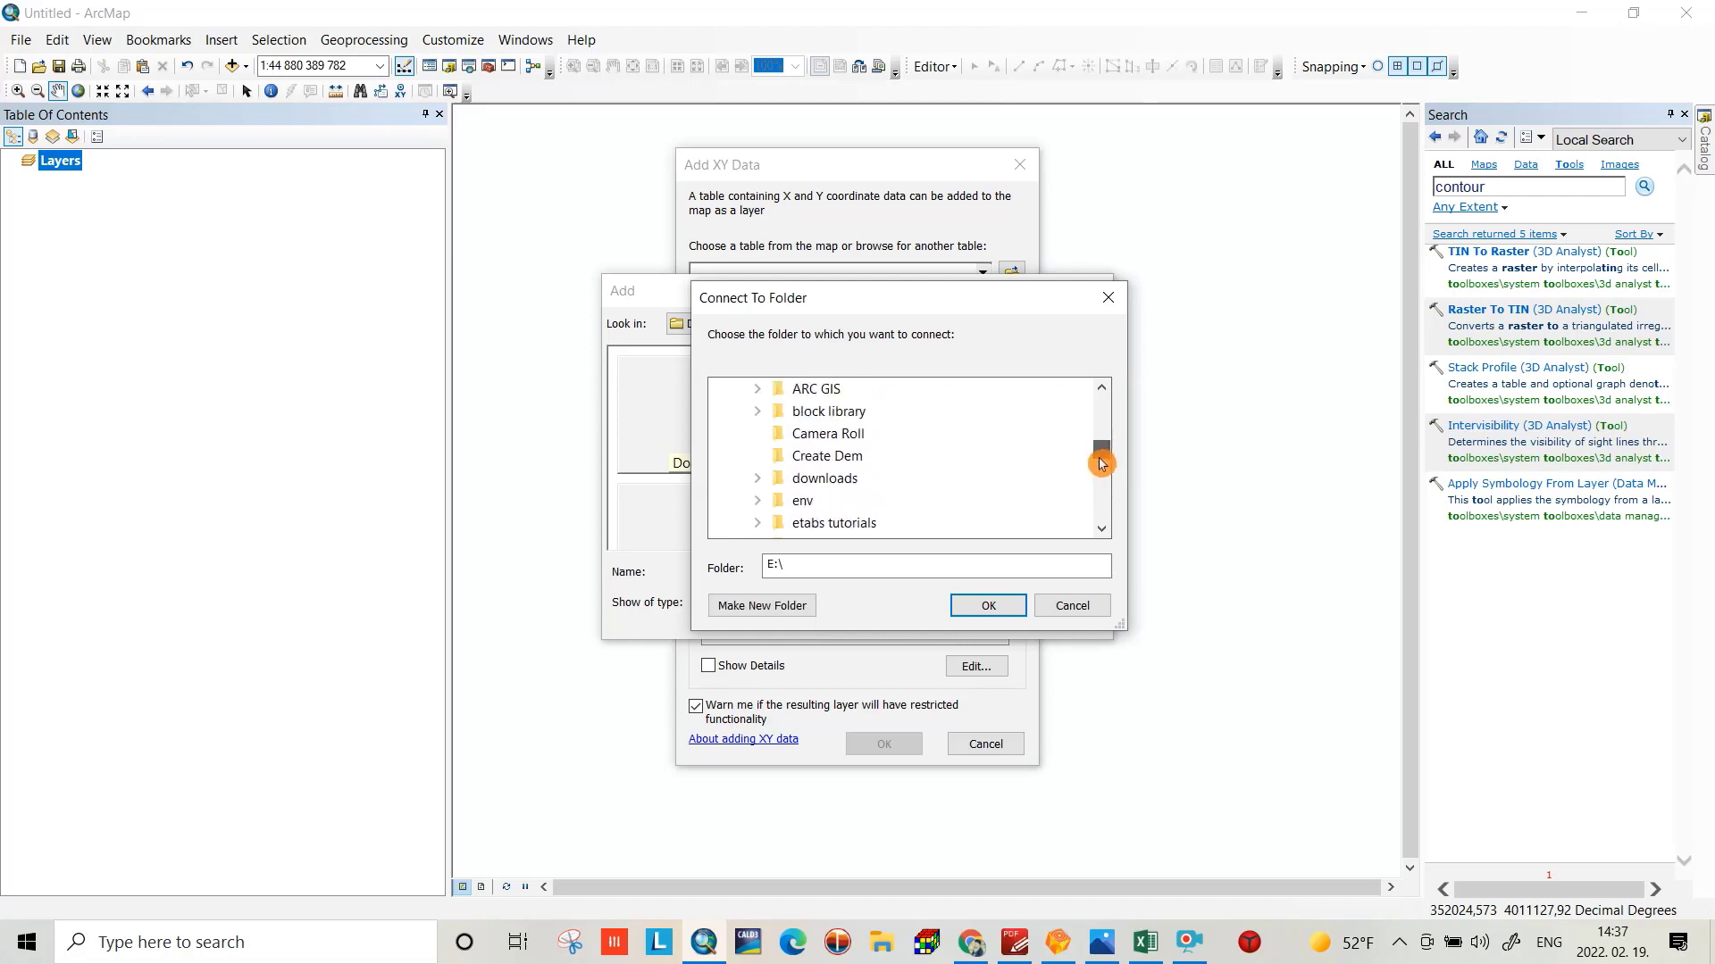
pyautogui.click(821, 458)
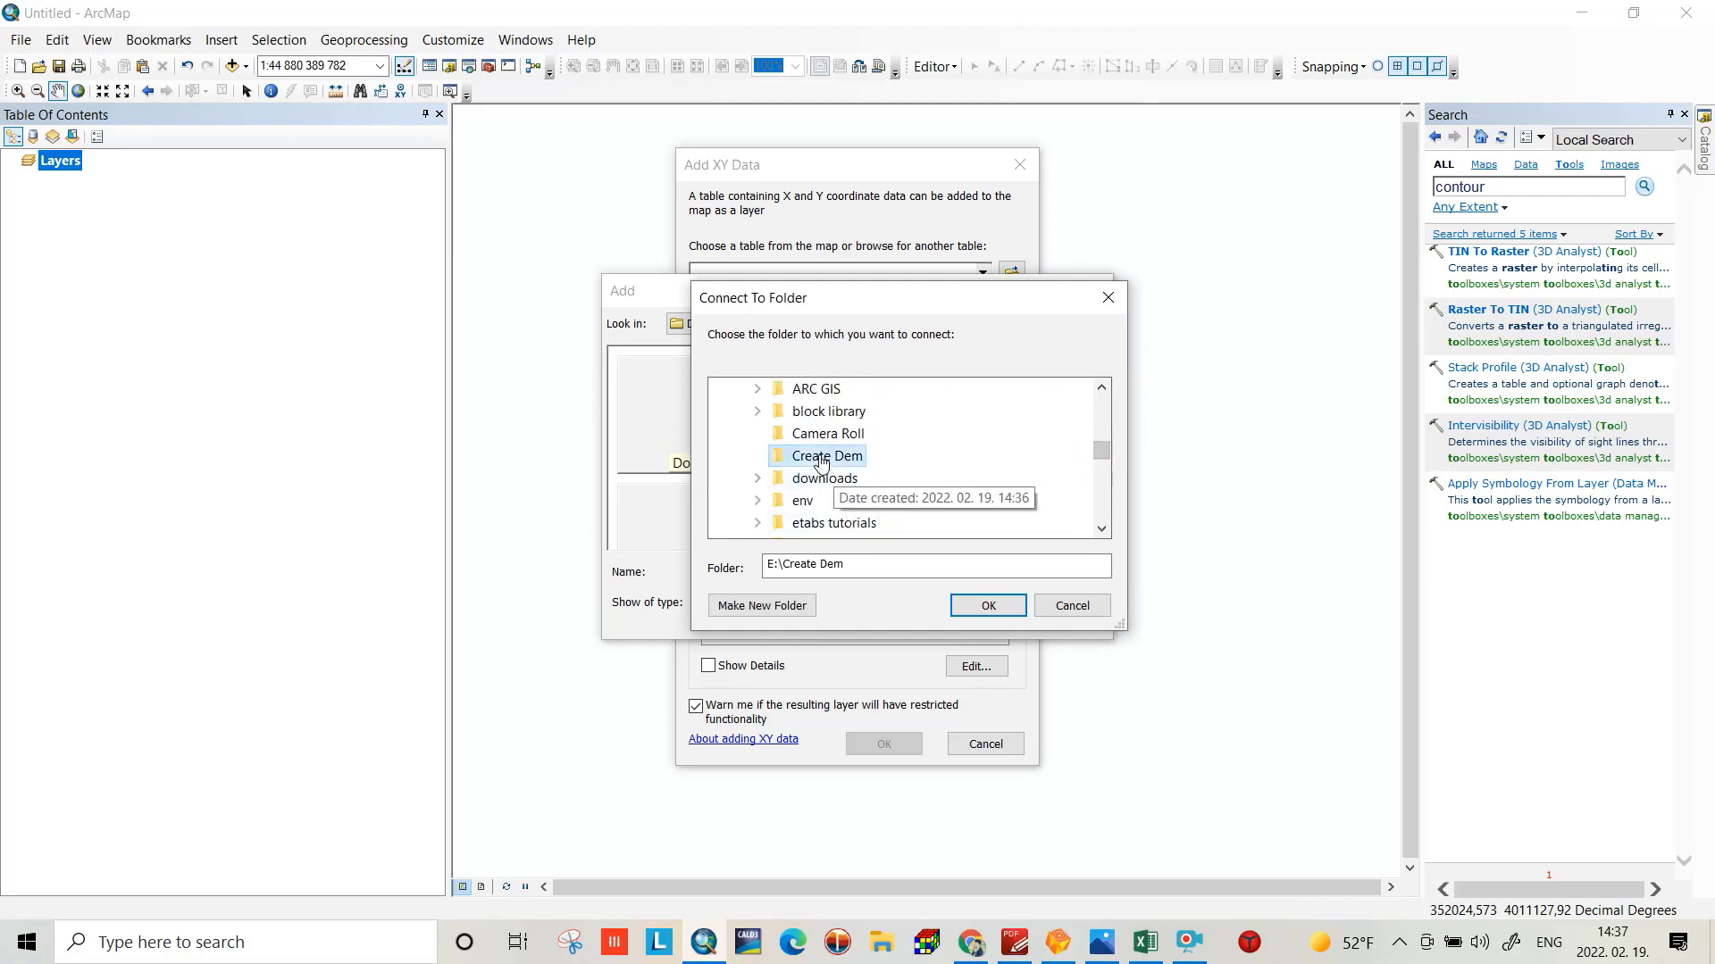
pyautogui.click(982, 607)
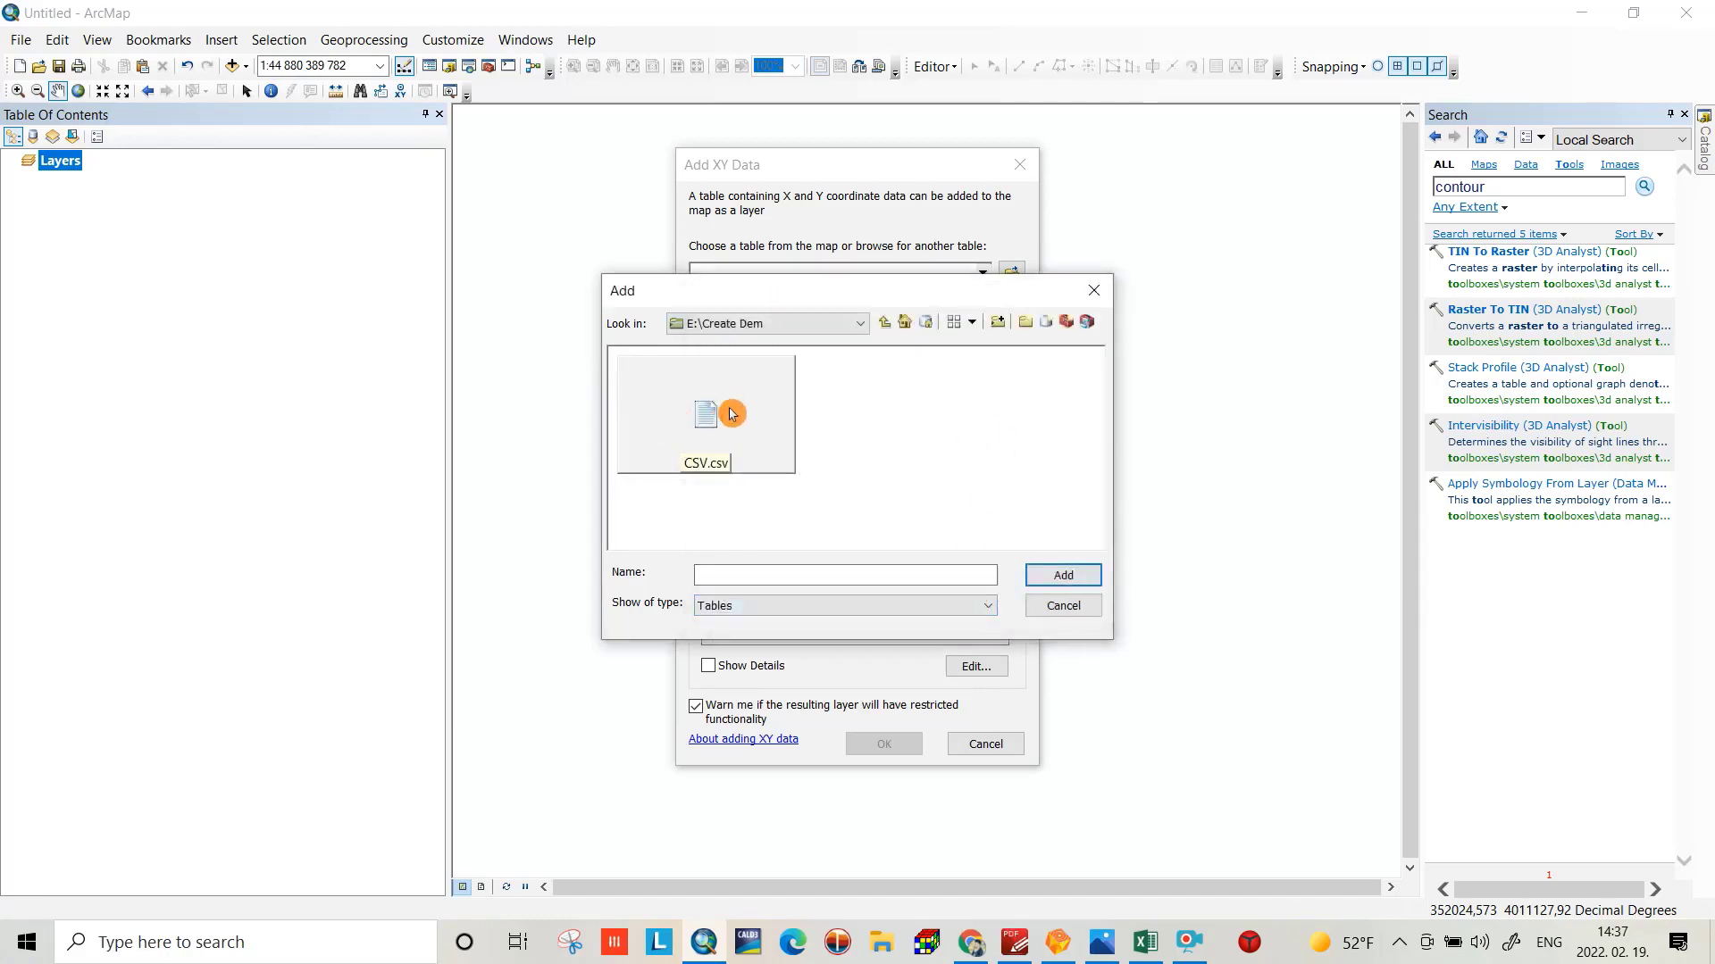
pyautogui.click(730, 413)
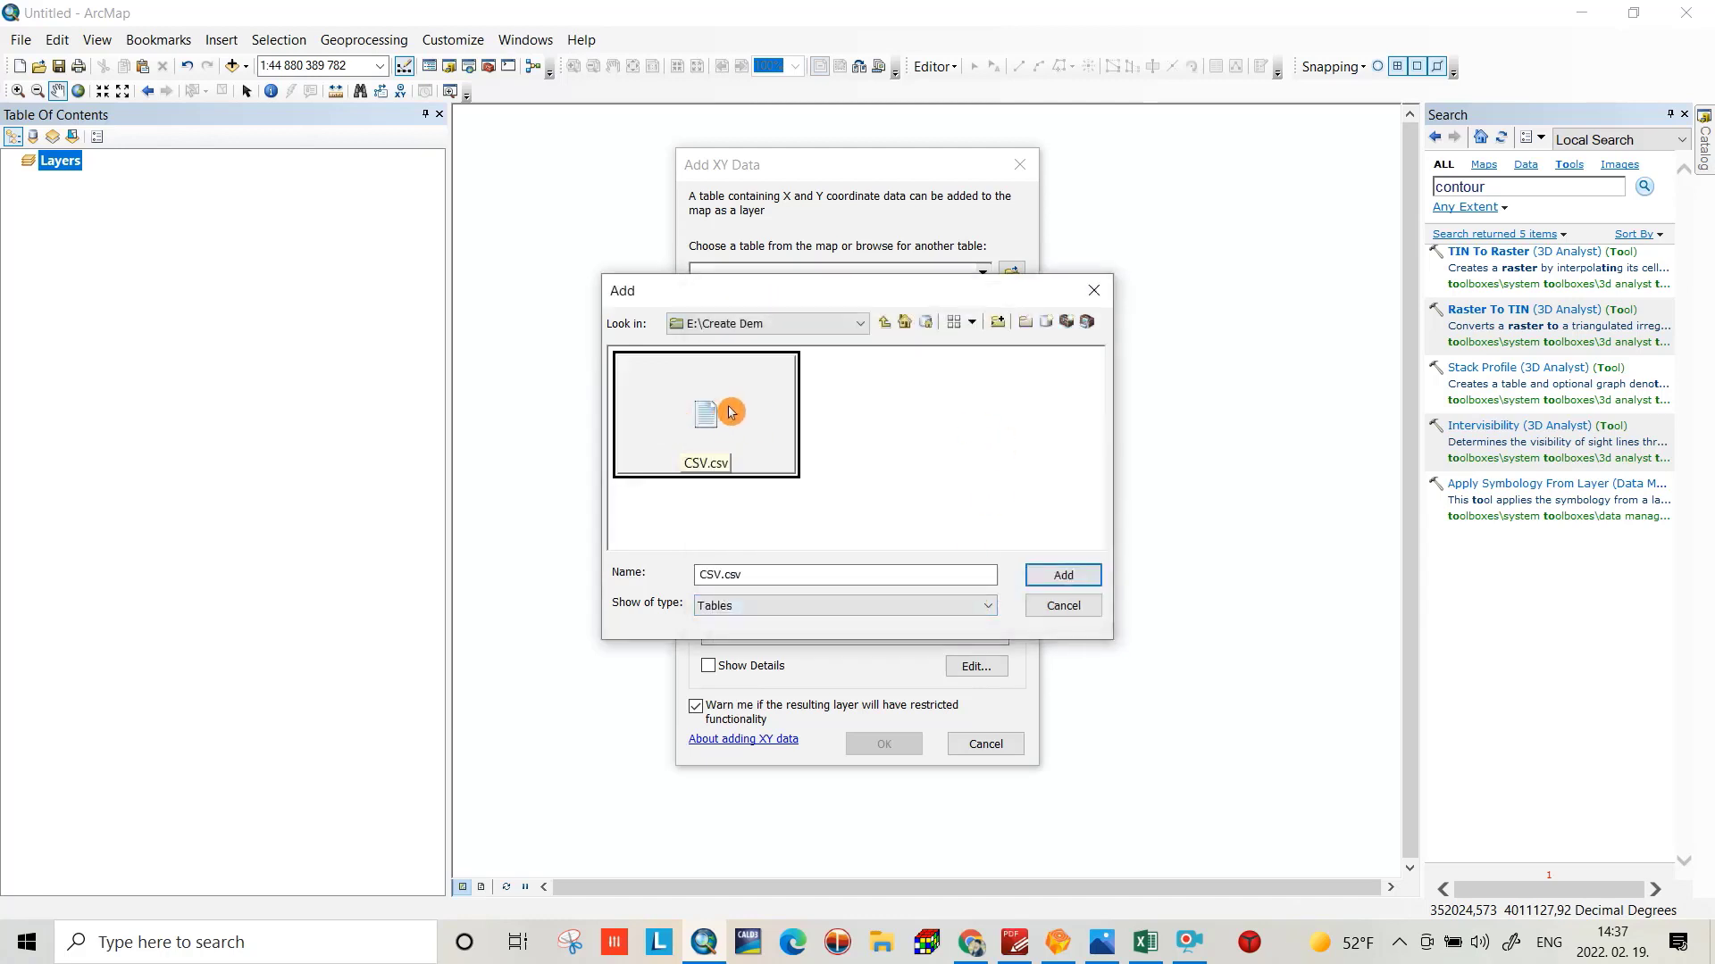
pyautogui.click(1064, 574)
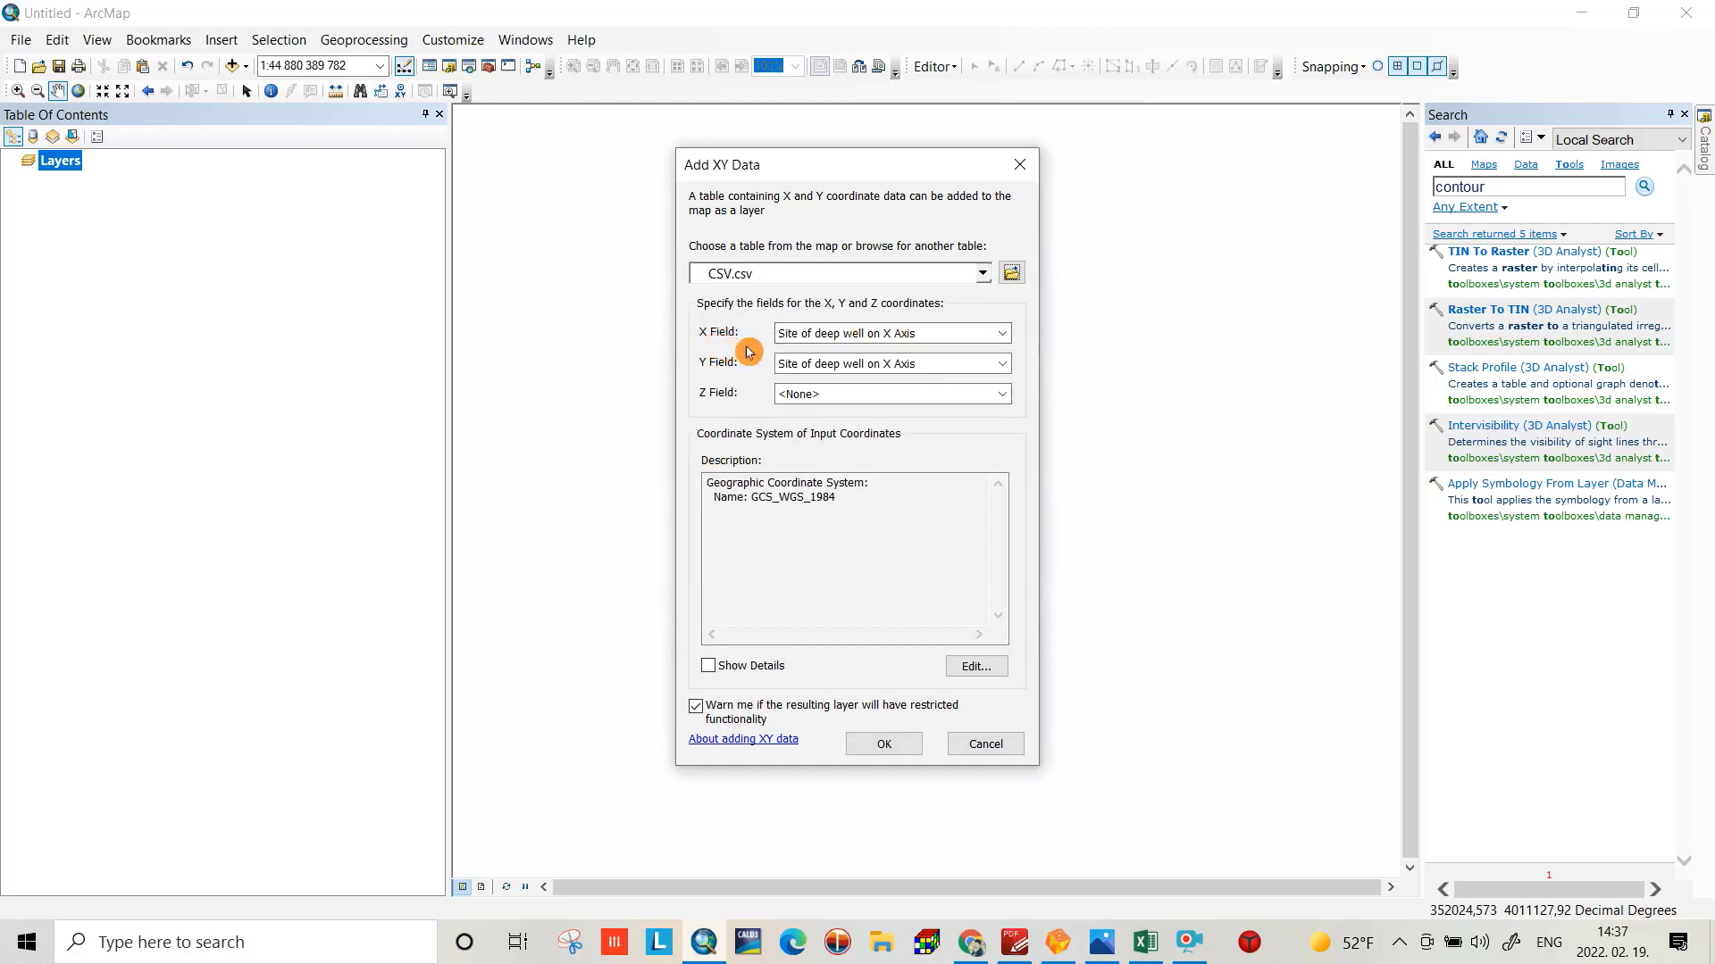
# - Assign Site of deep well on X Axis to X, Site of deep well on Y Axis to Y, and Altitud (M) to Z
pyautogui.click(942, 335)
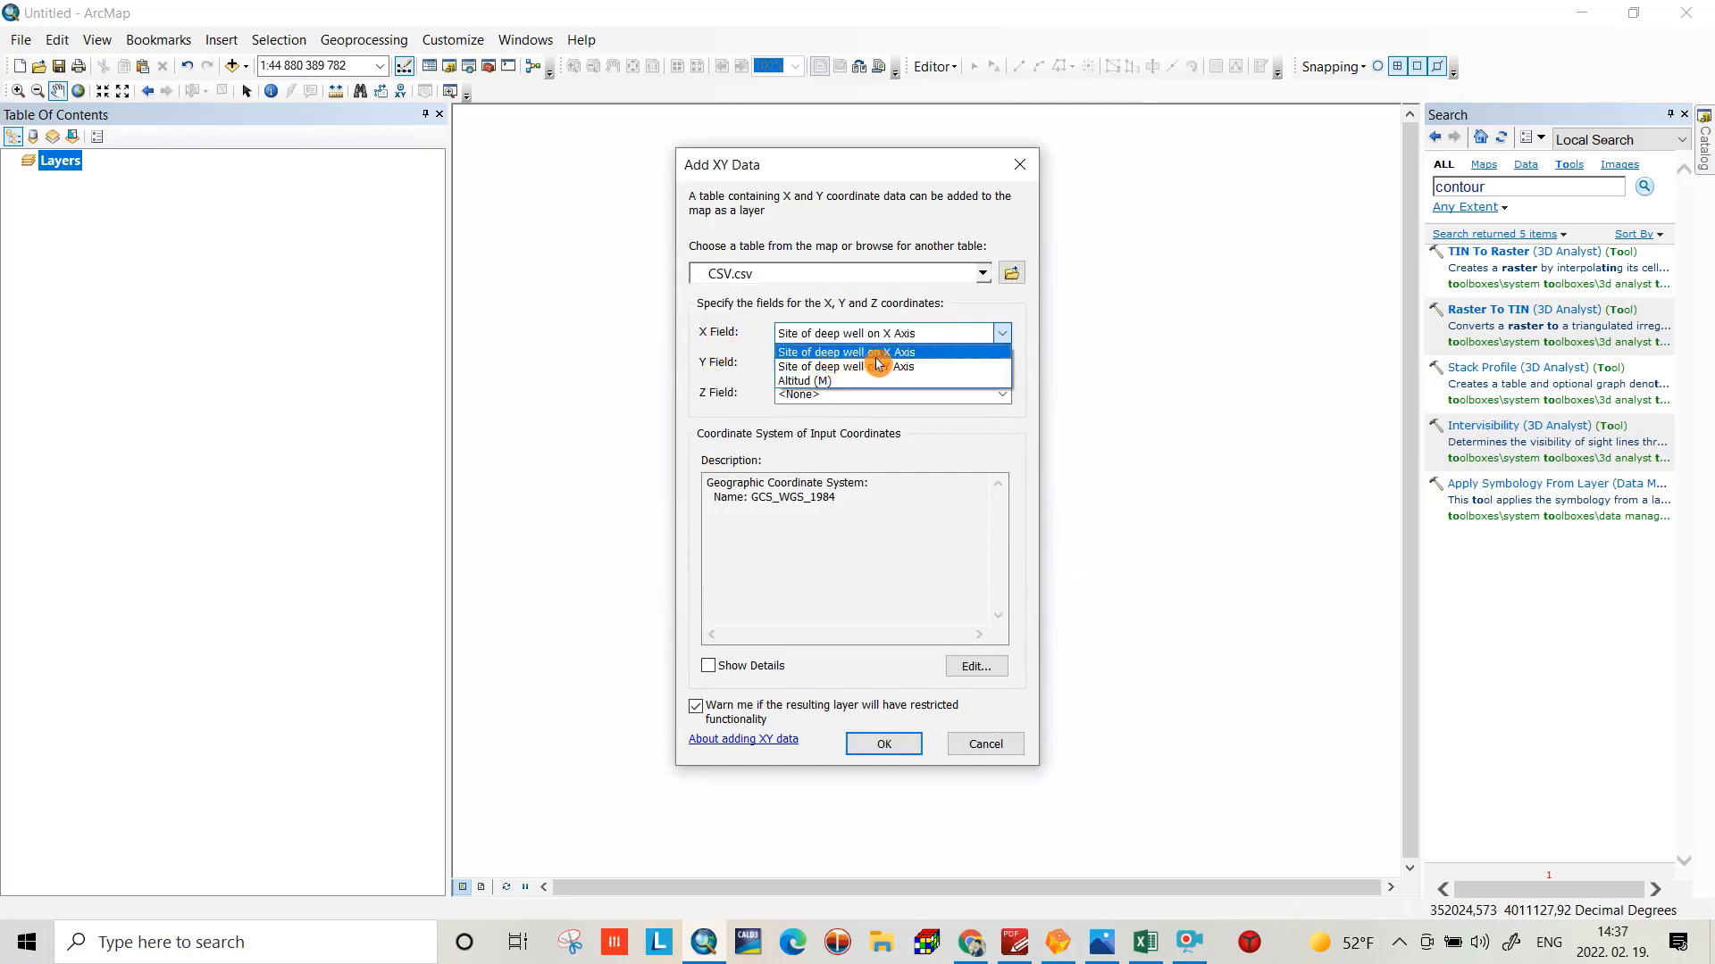
pyautogui.click(915, 366)
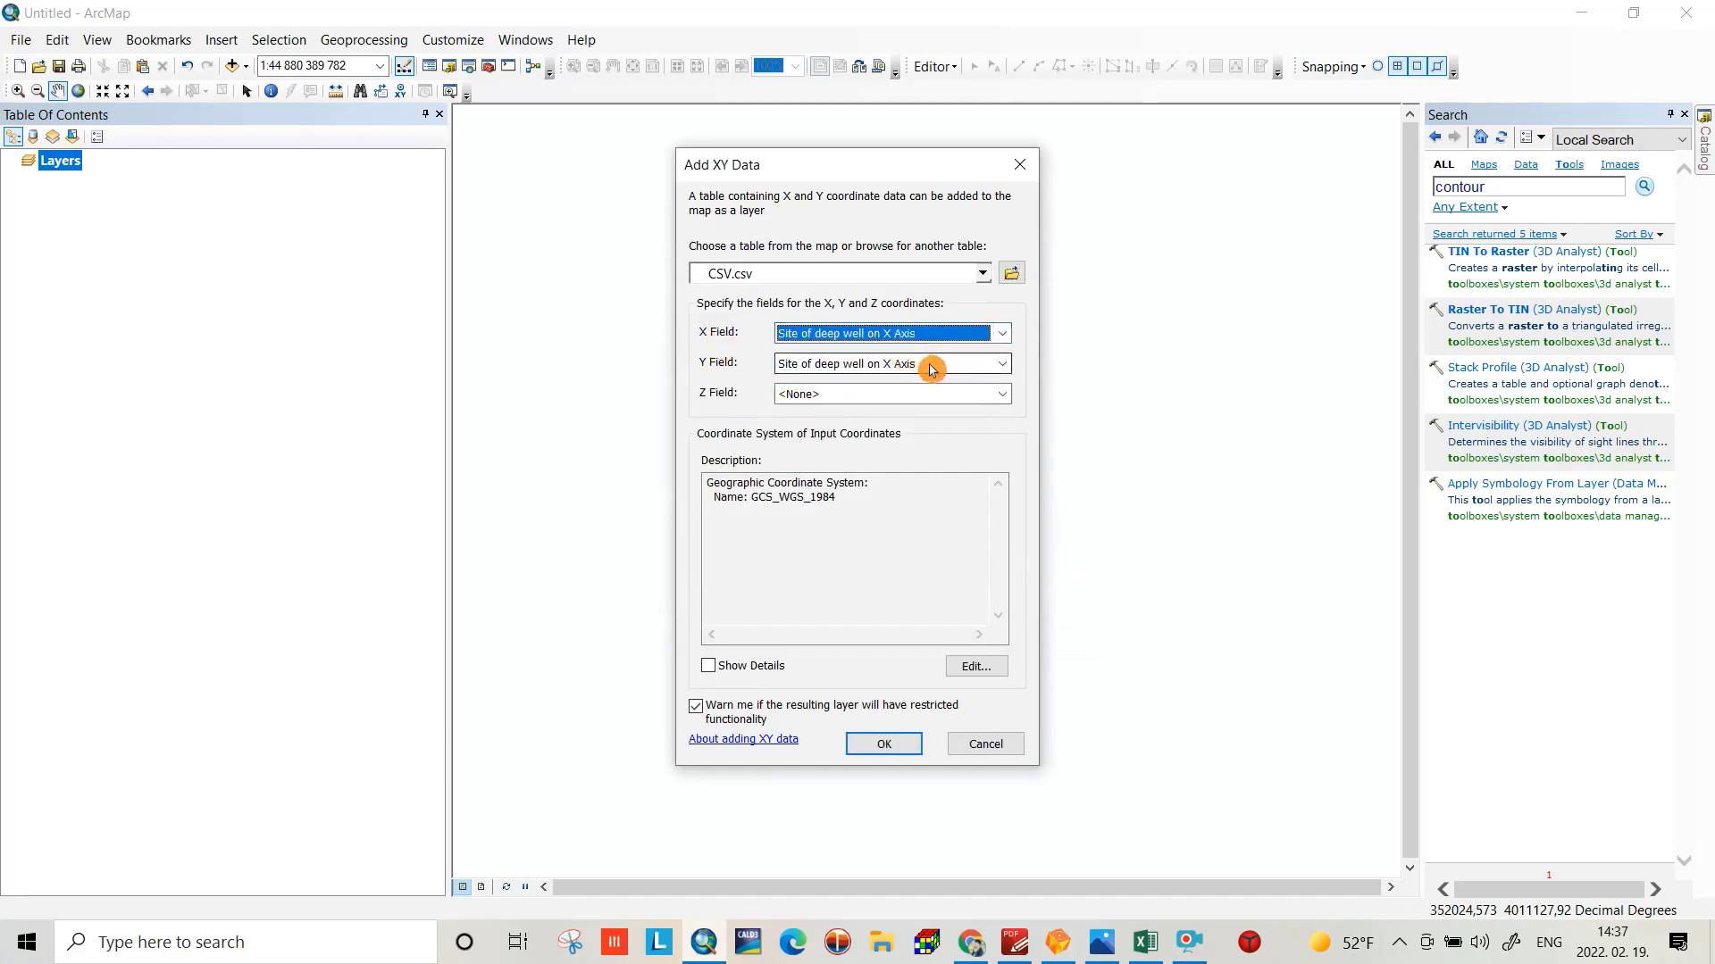
pyautogui.click(933, 370)
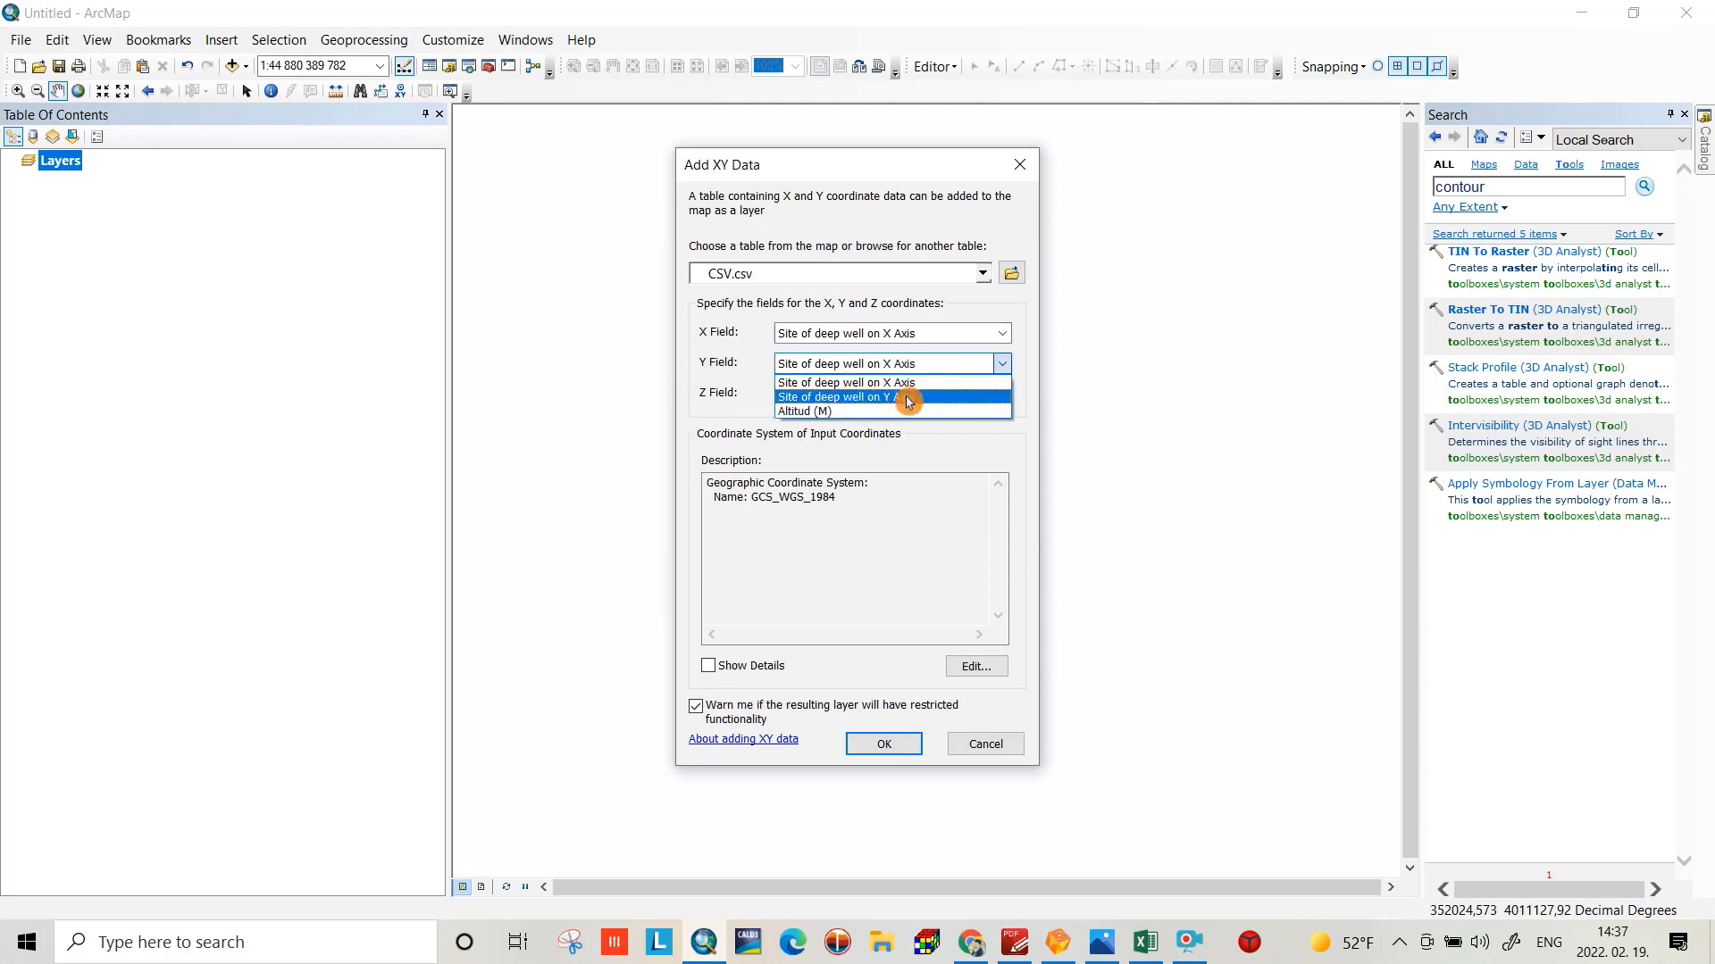
pyautogui.click(908, 399)
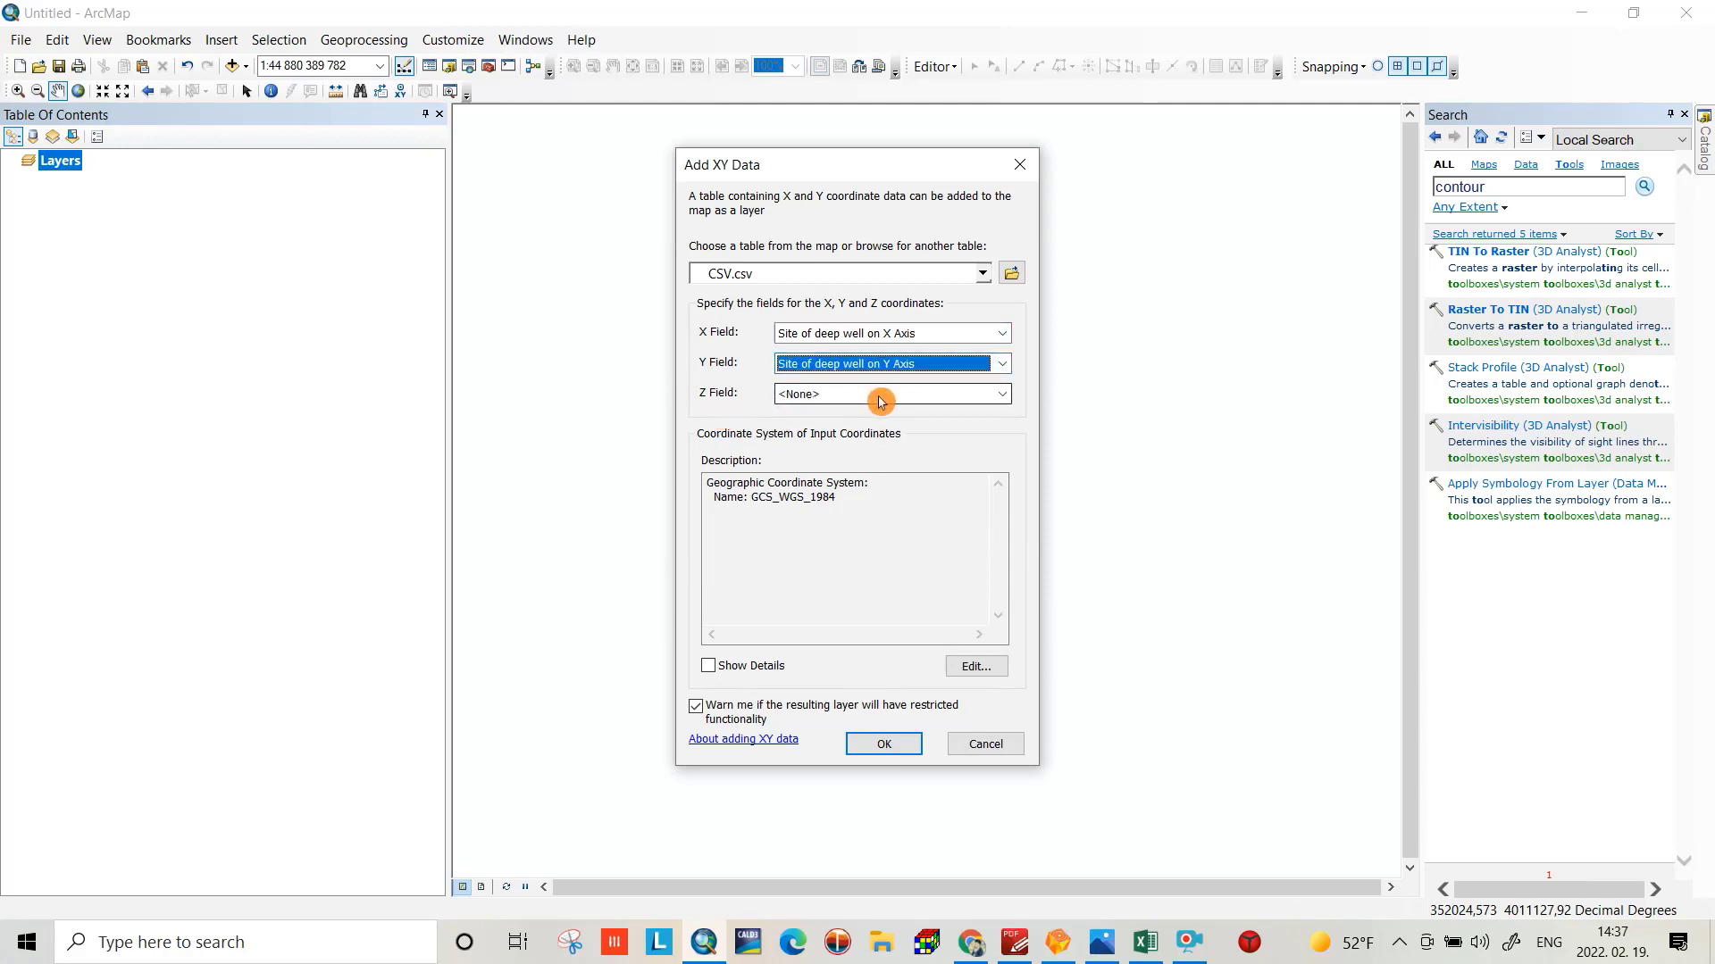
pyautogui.click(879, 401)
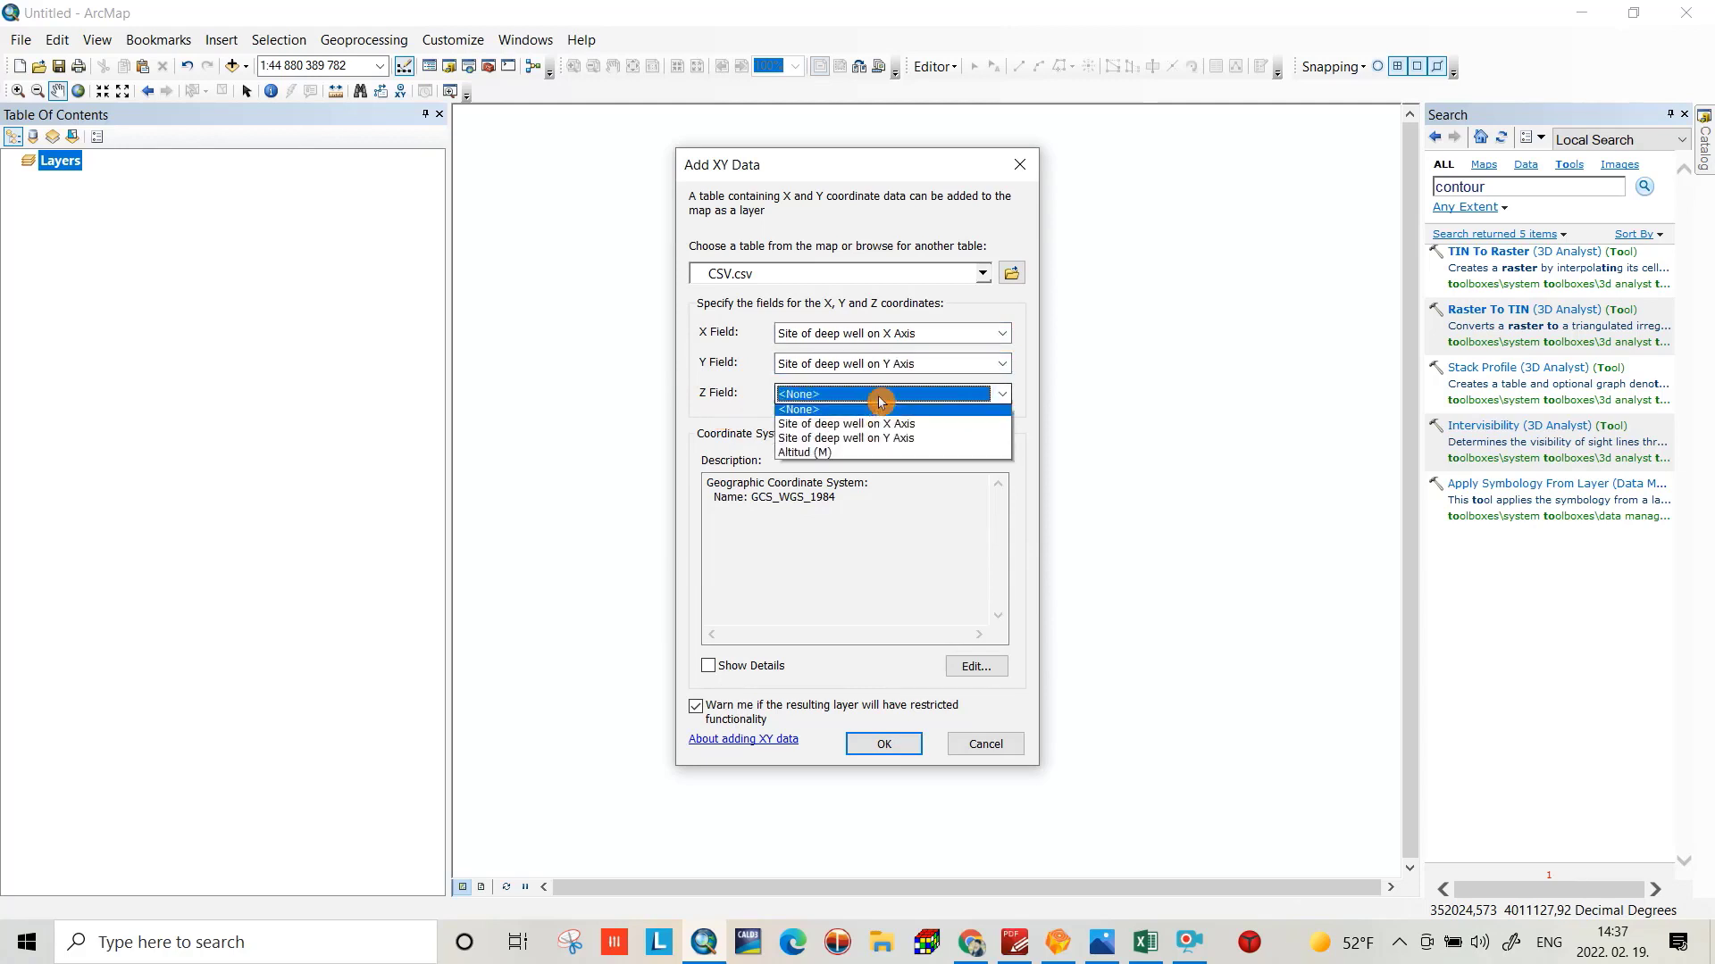
pyautogui.click(828, 457)
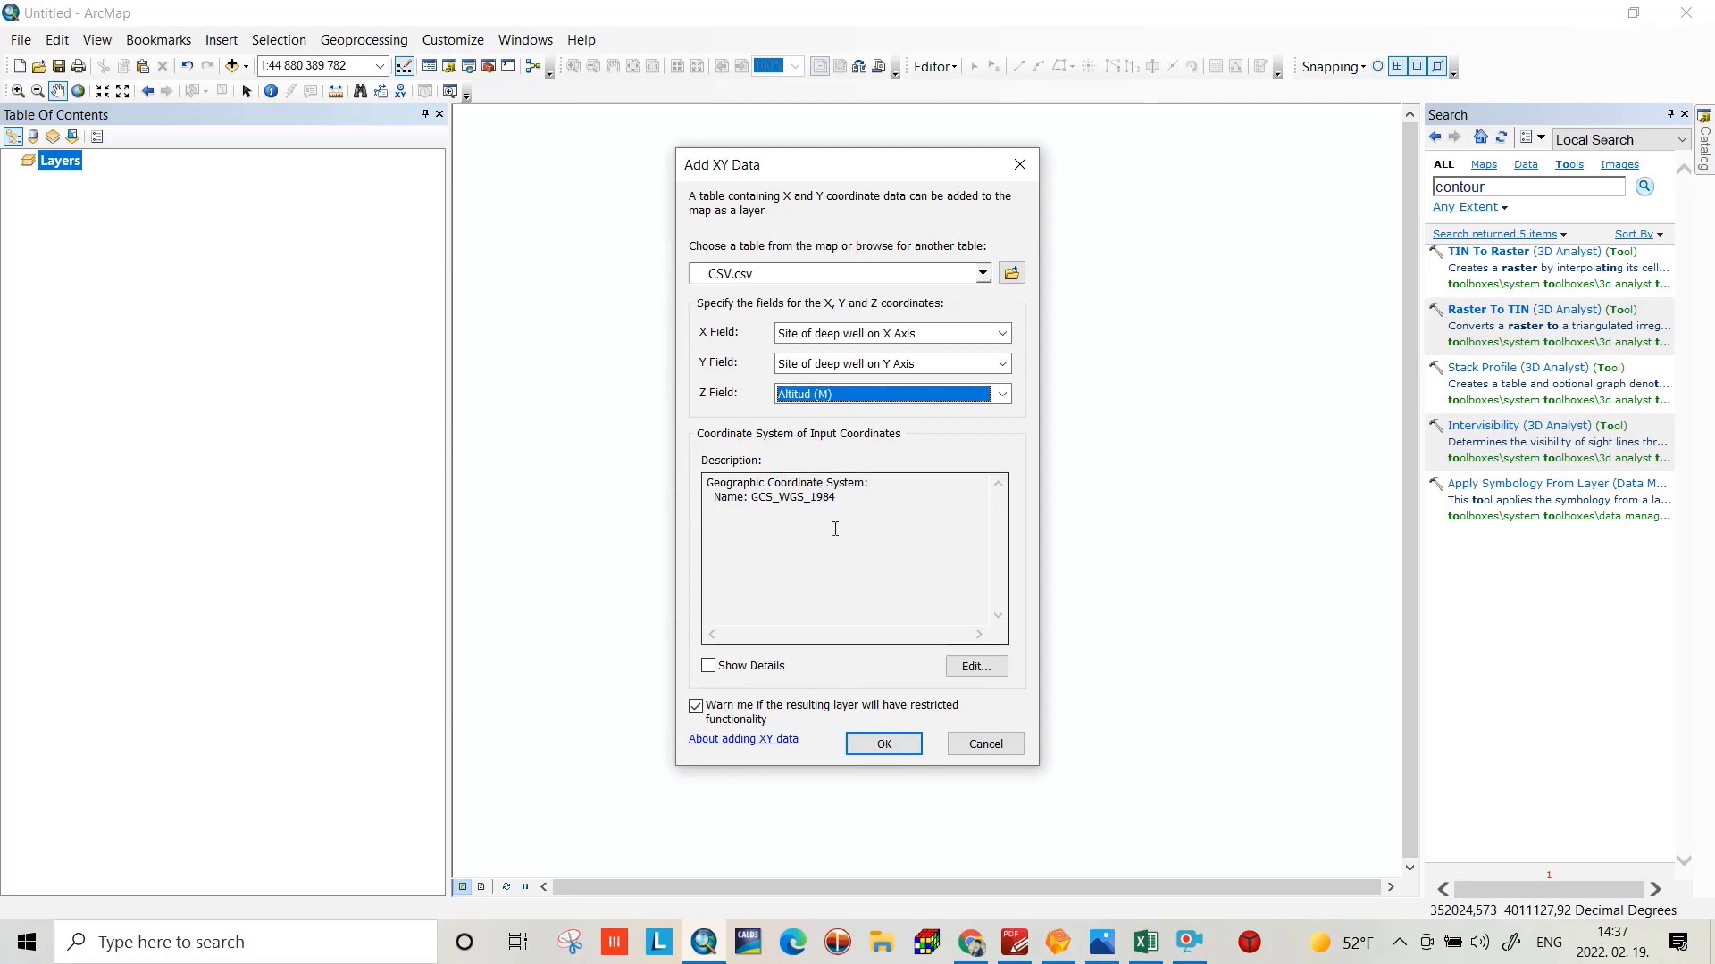
# - Set the input coordinate system to the geographic WGS 1984 and add the CSV.csv points to the map
pyautogui.click(976, 664)
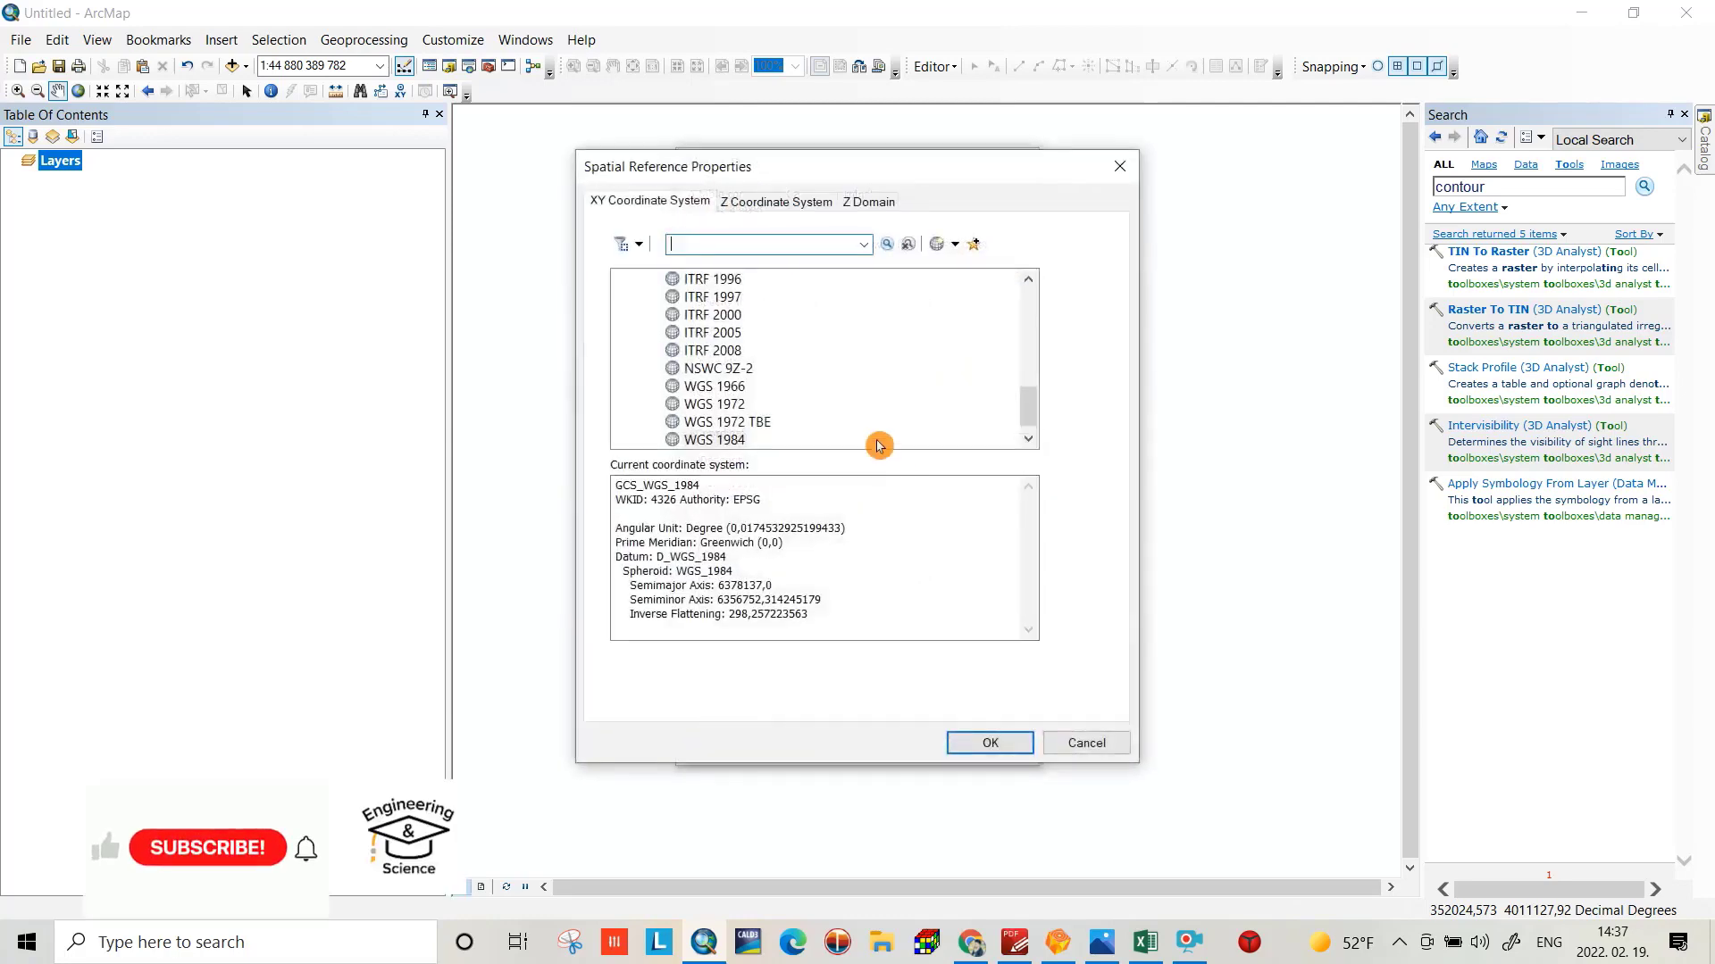
pyautogui.click(864, 246)
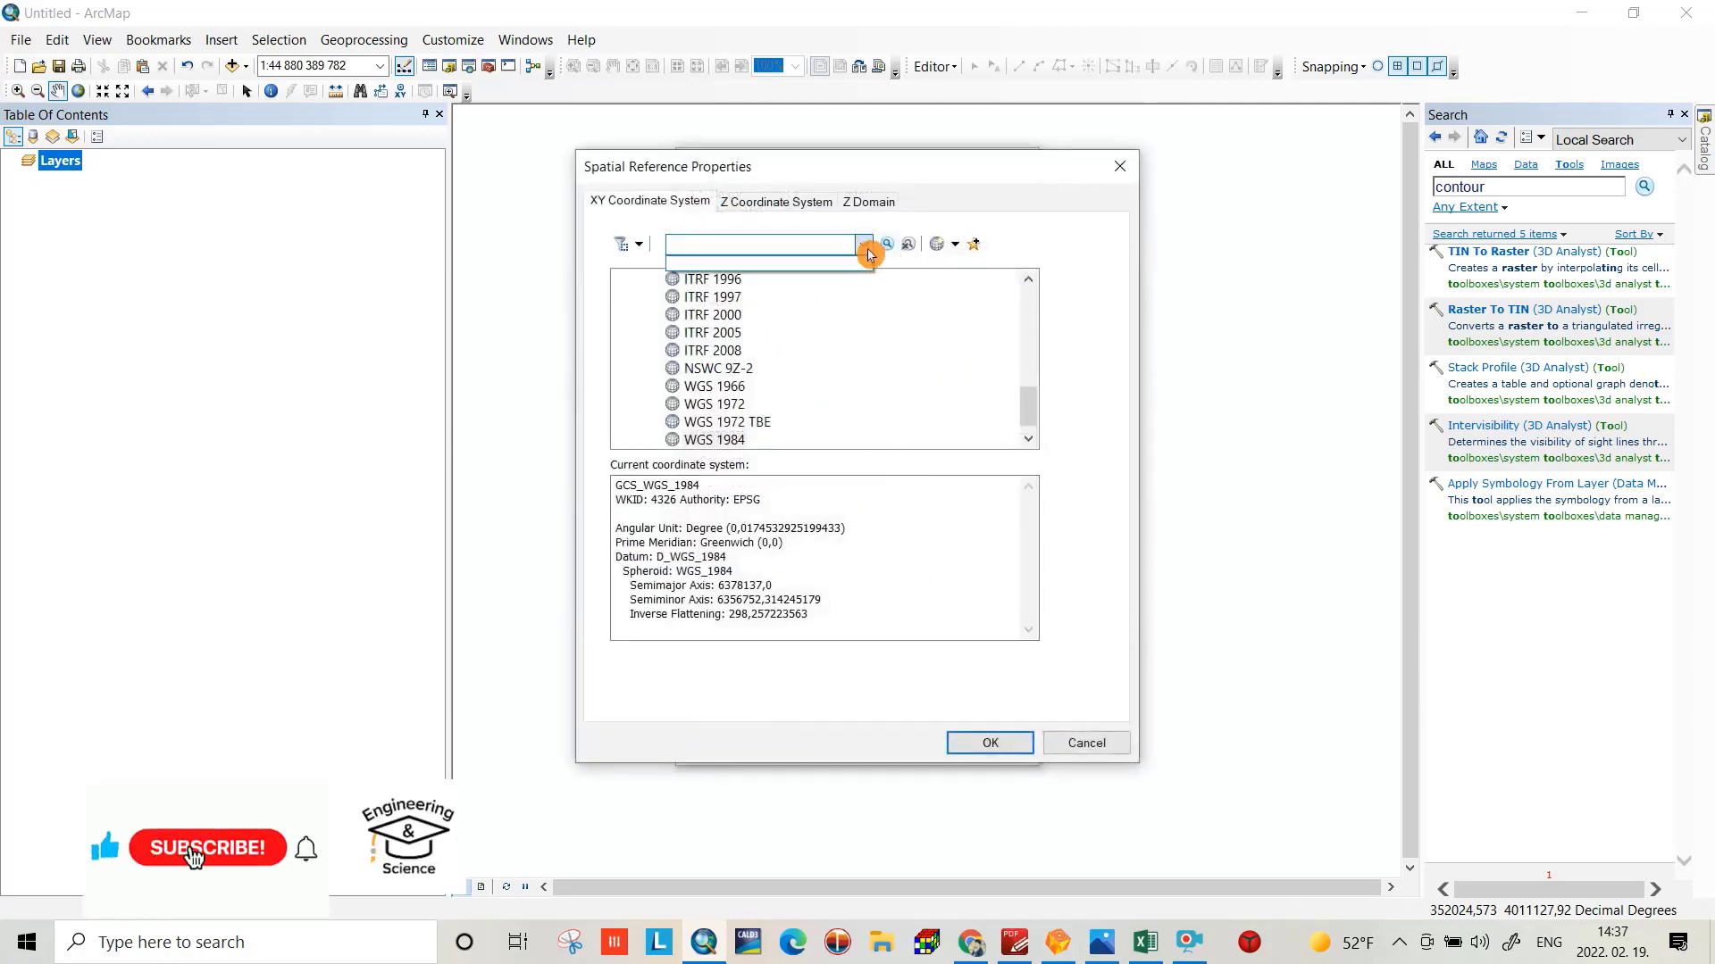
pyautogui.click(866, 250)
pyautogui.moveTo(1026, 405); pyautogui.dragTo(1016, 340)
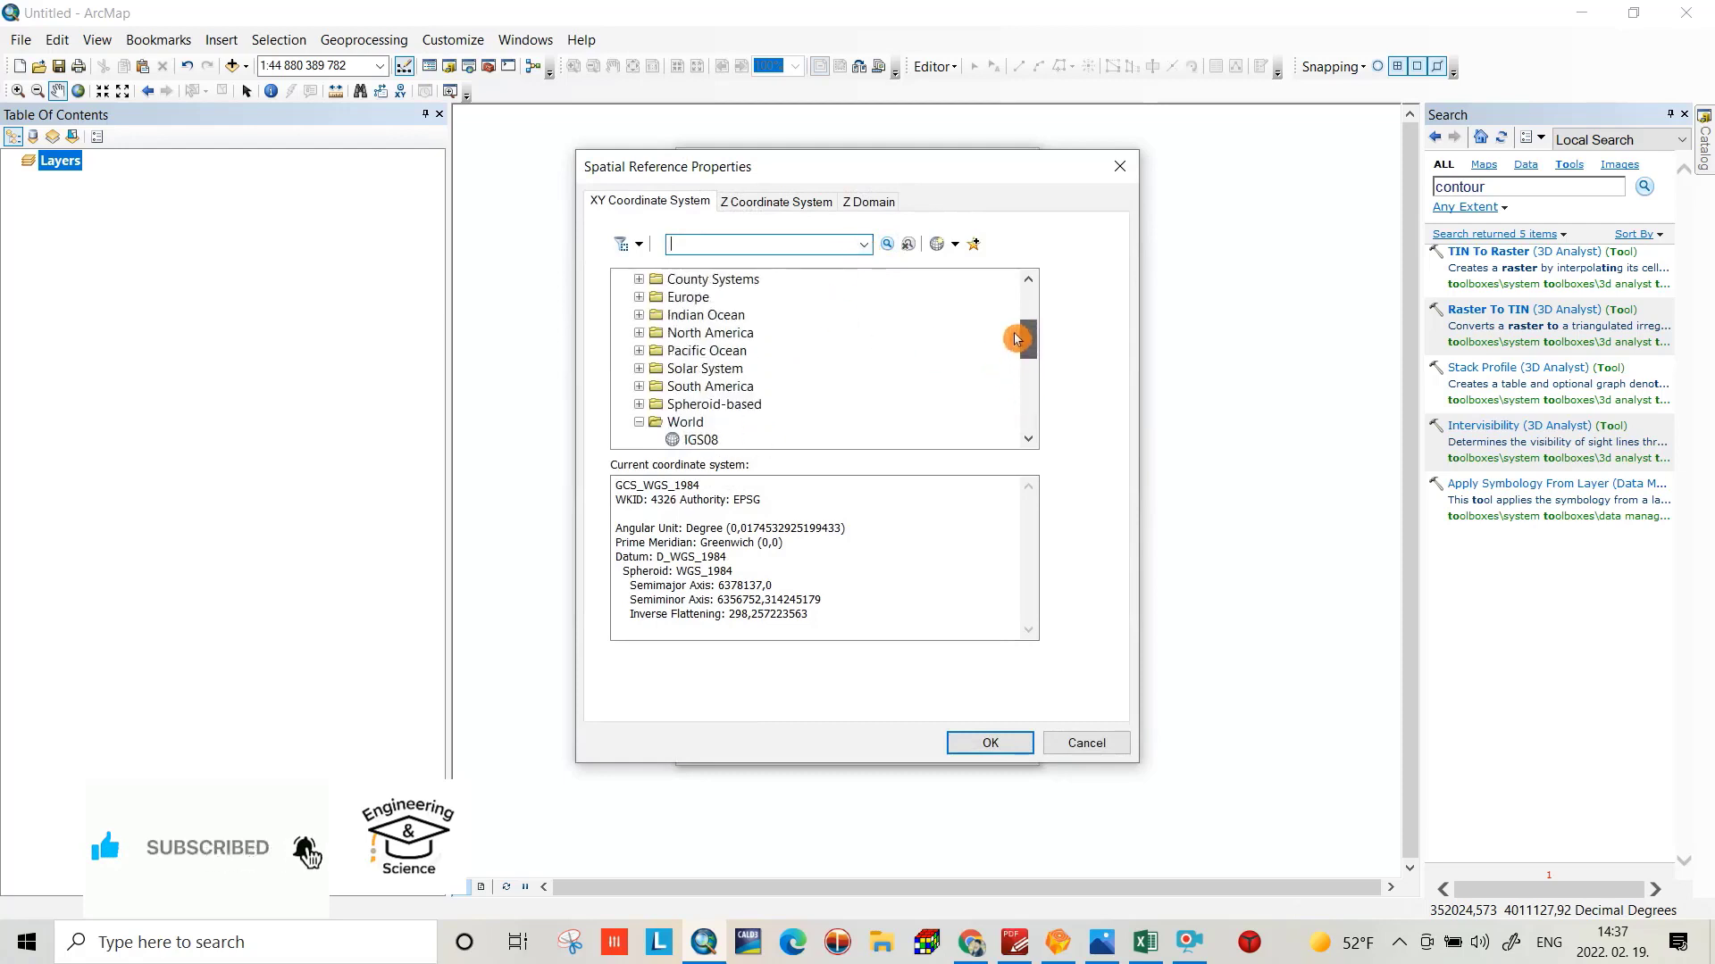
pyautogui.click(647, 423)
pyautogui.click(639, 423)
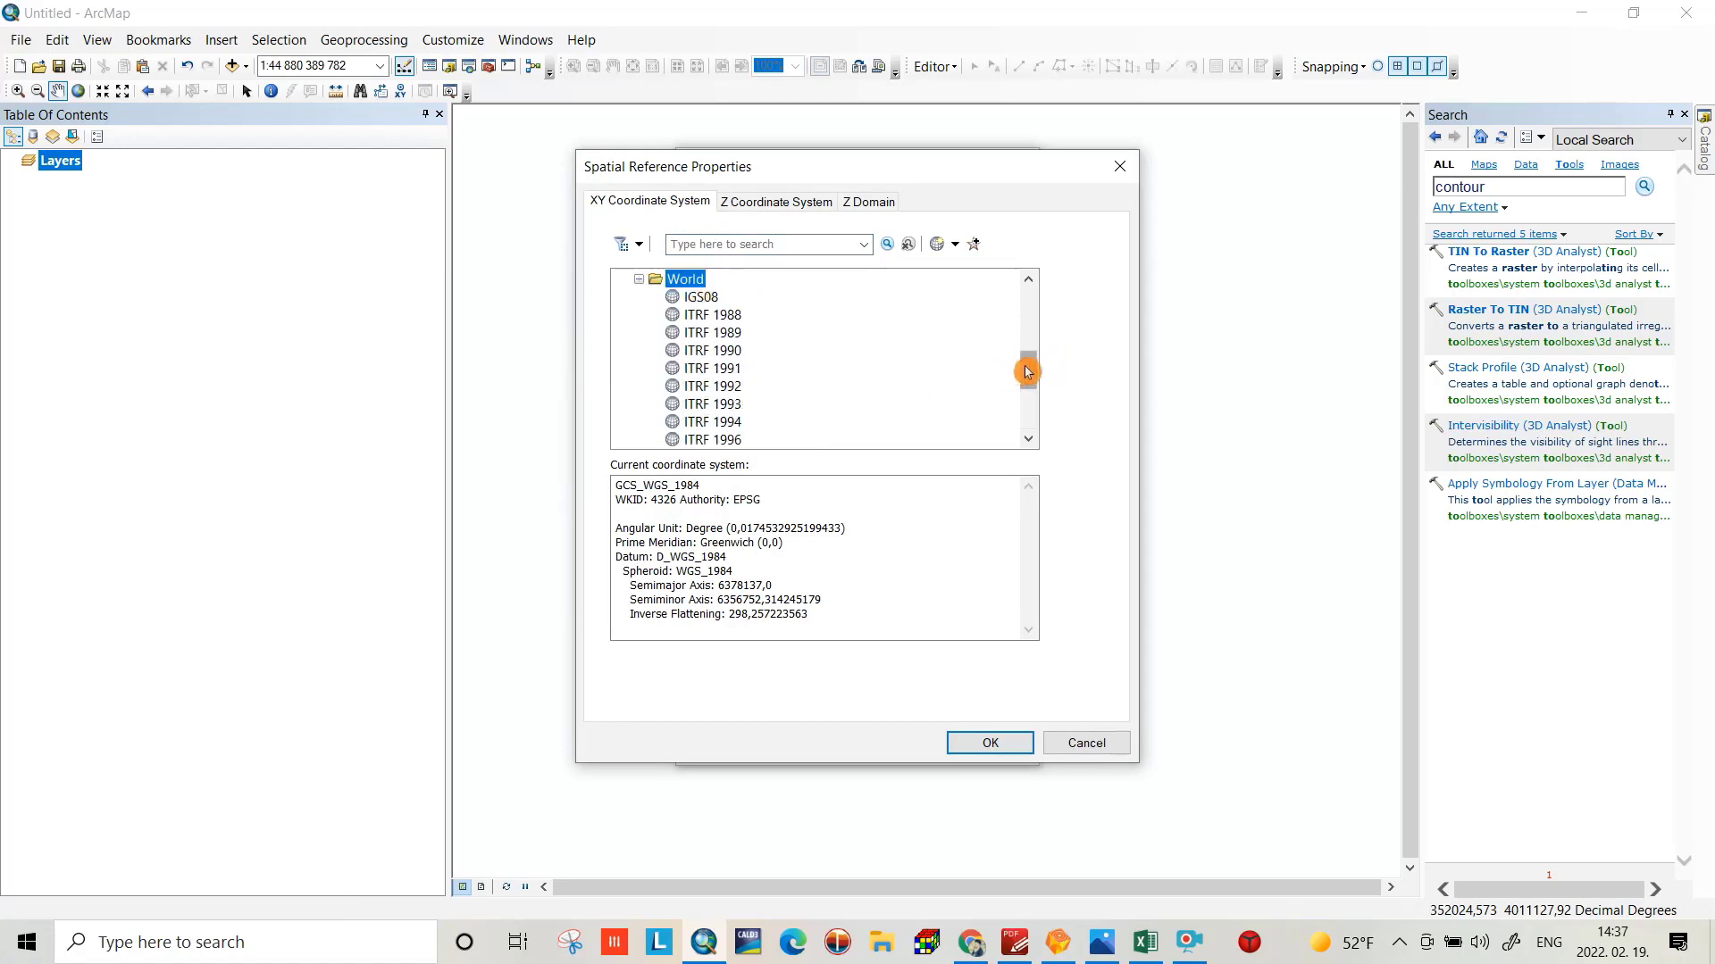
pyautogui.moveTo(1026, 371); pyautogui.dragTo(1027, 411)
pyautogui.click(706, 421)
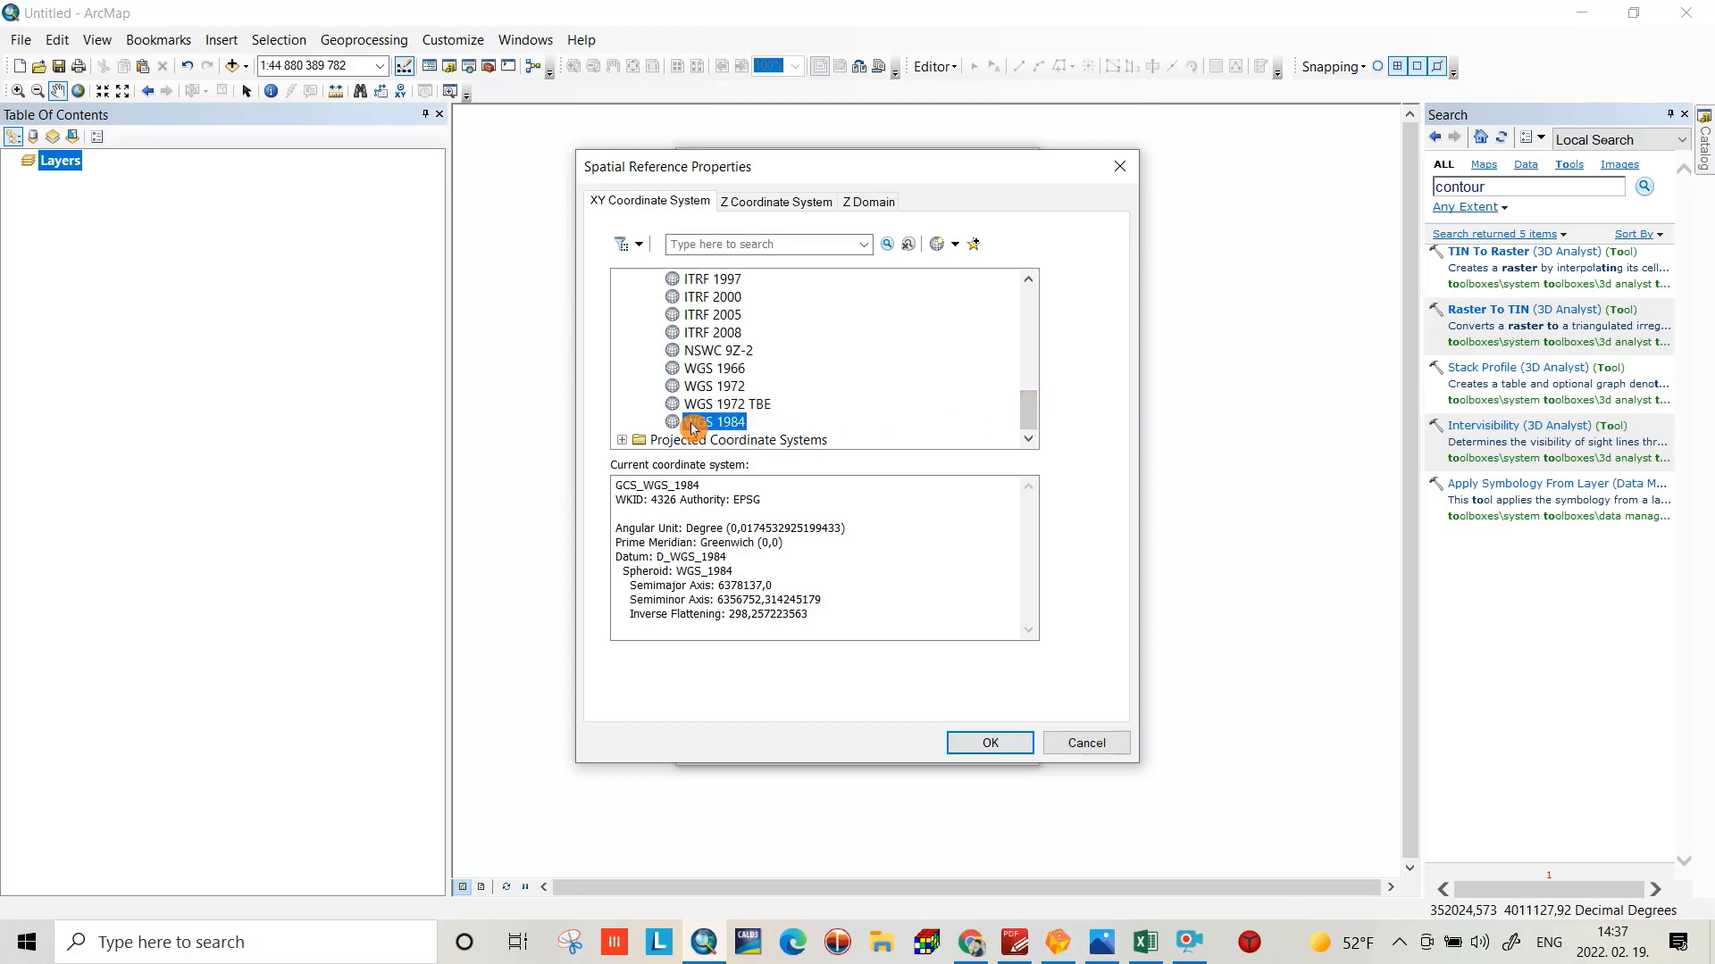
pyautogui.click(988, 742)
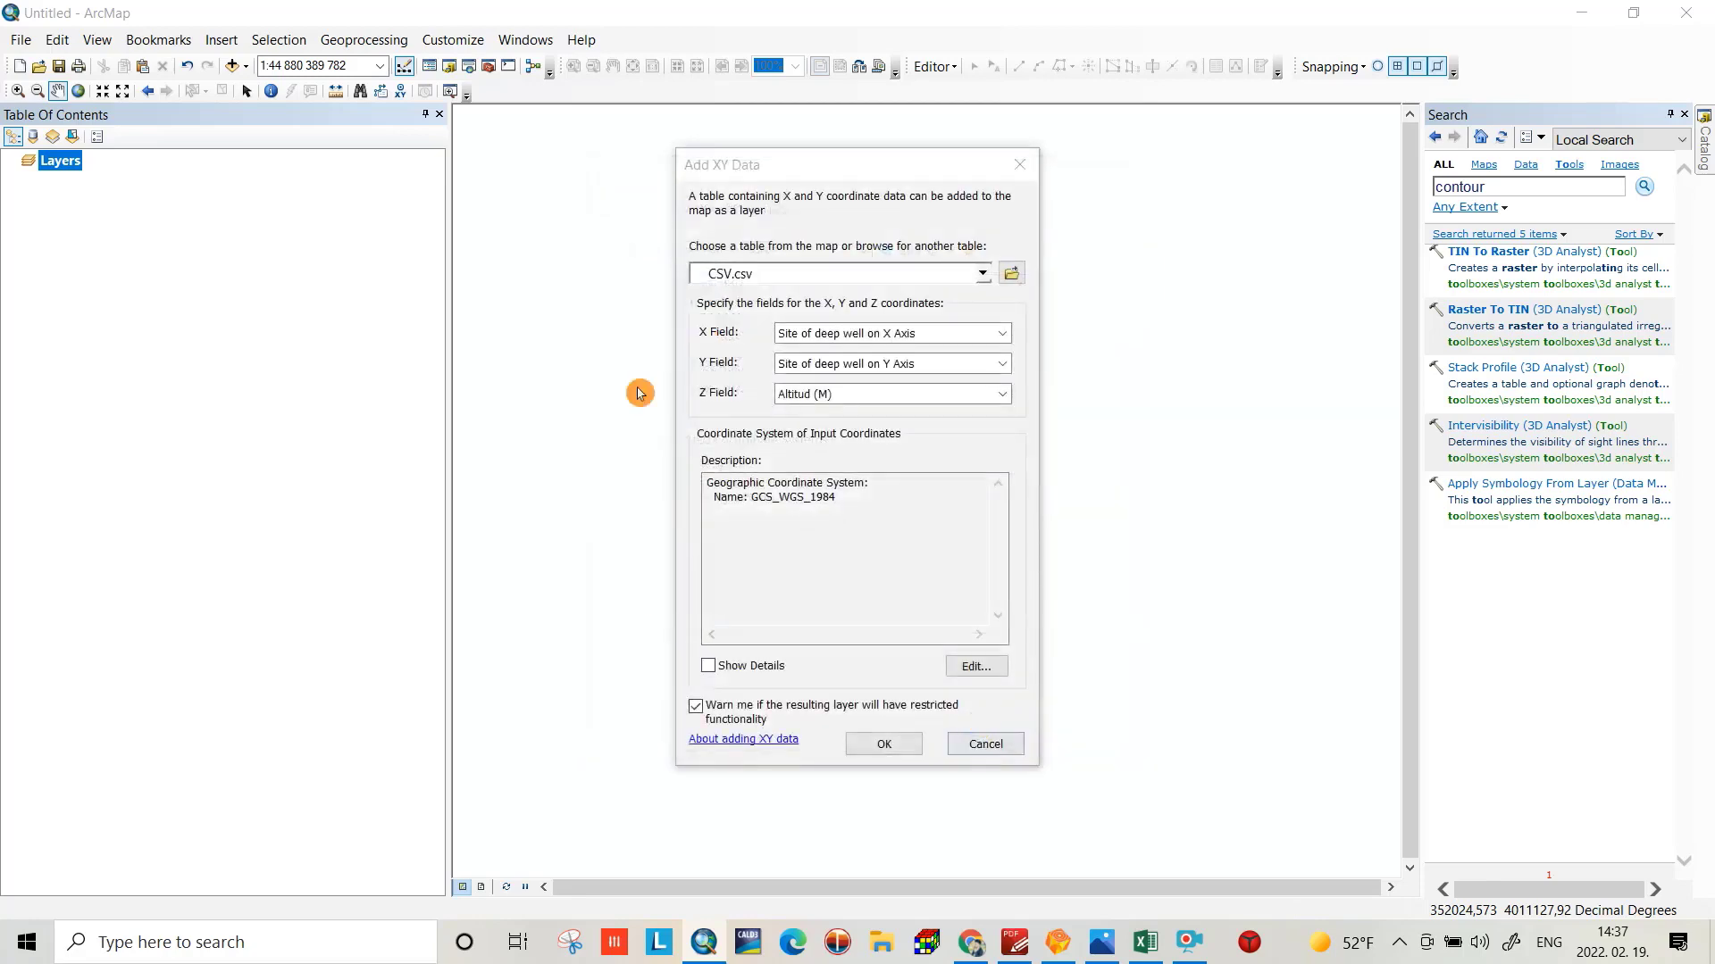
pyautogui.click(882, 745)
pyautogui.click(941, 593)
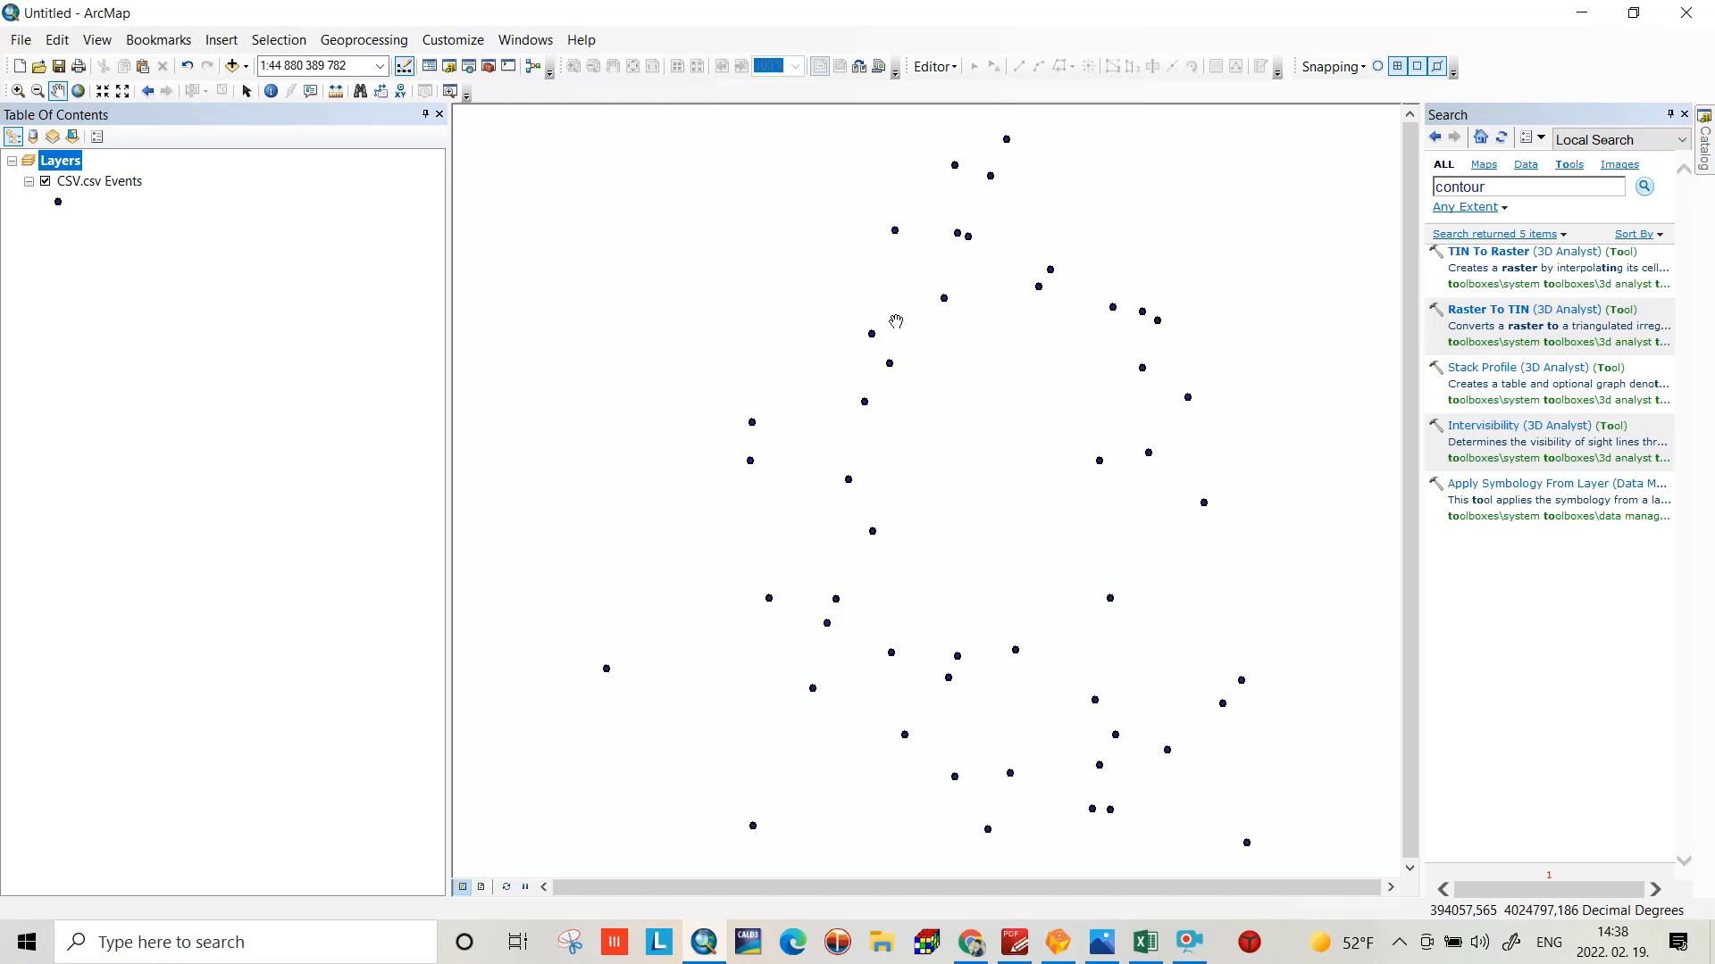
# - Search the tools for TIN, refine the search to Create TIN, and open the Create TIN (3D Analyst) tool
pyautogui.doubleClick(1502, 190)
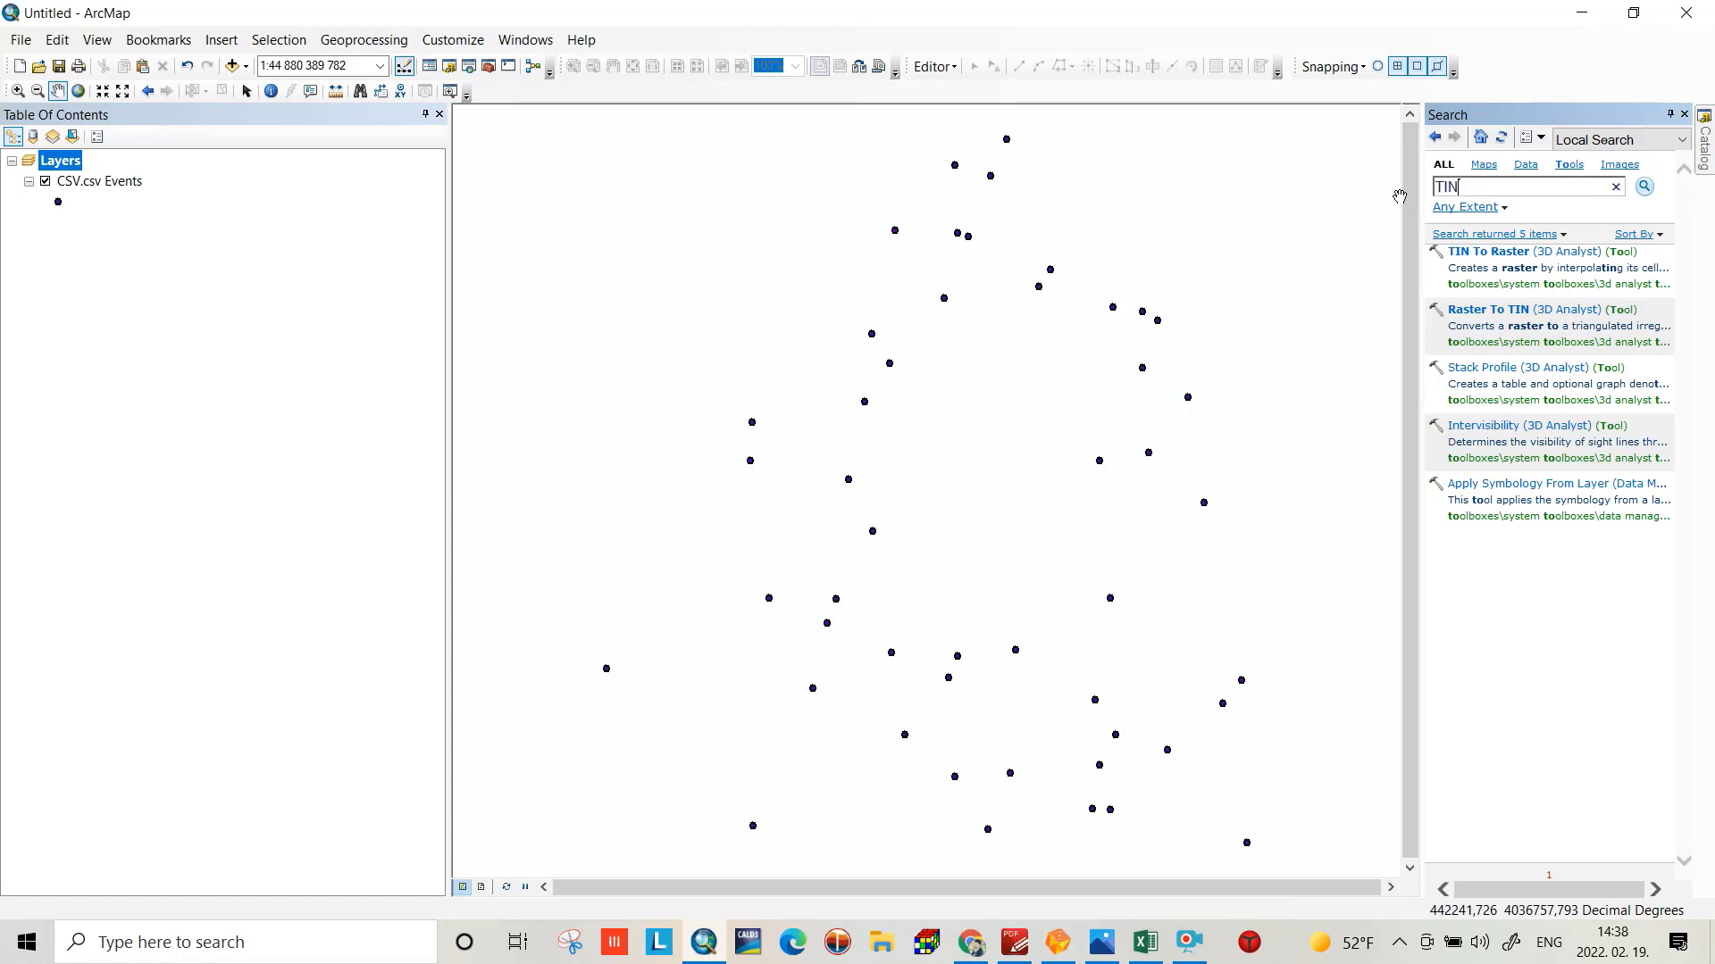
pyautogui.press('Return')
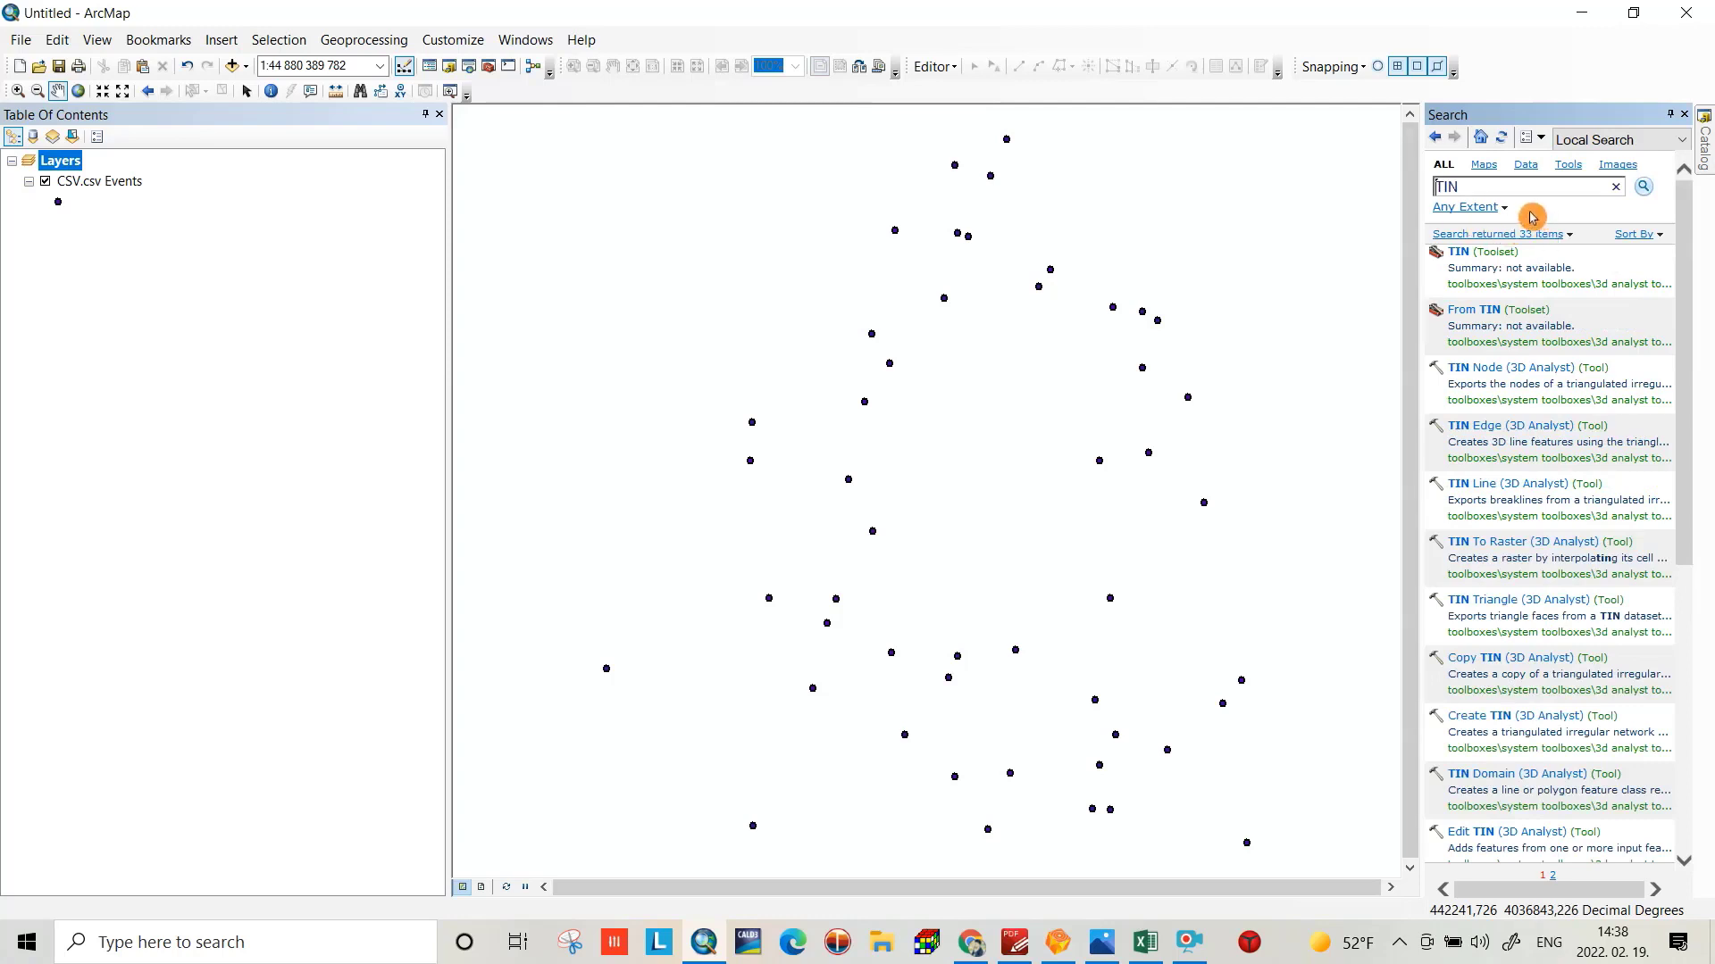
pyautogui.click(1431, 186)
pyautogui.write('Create')
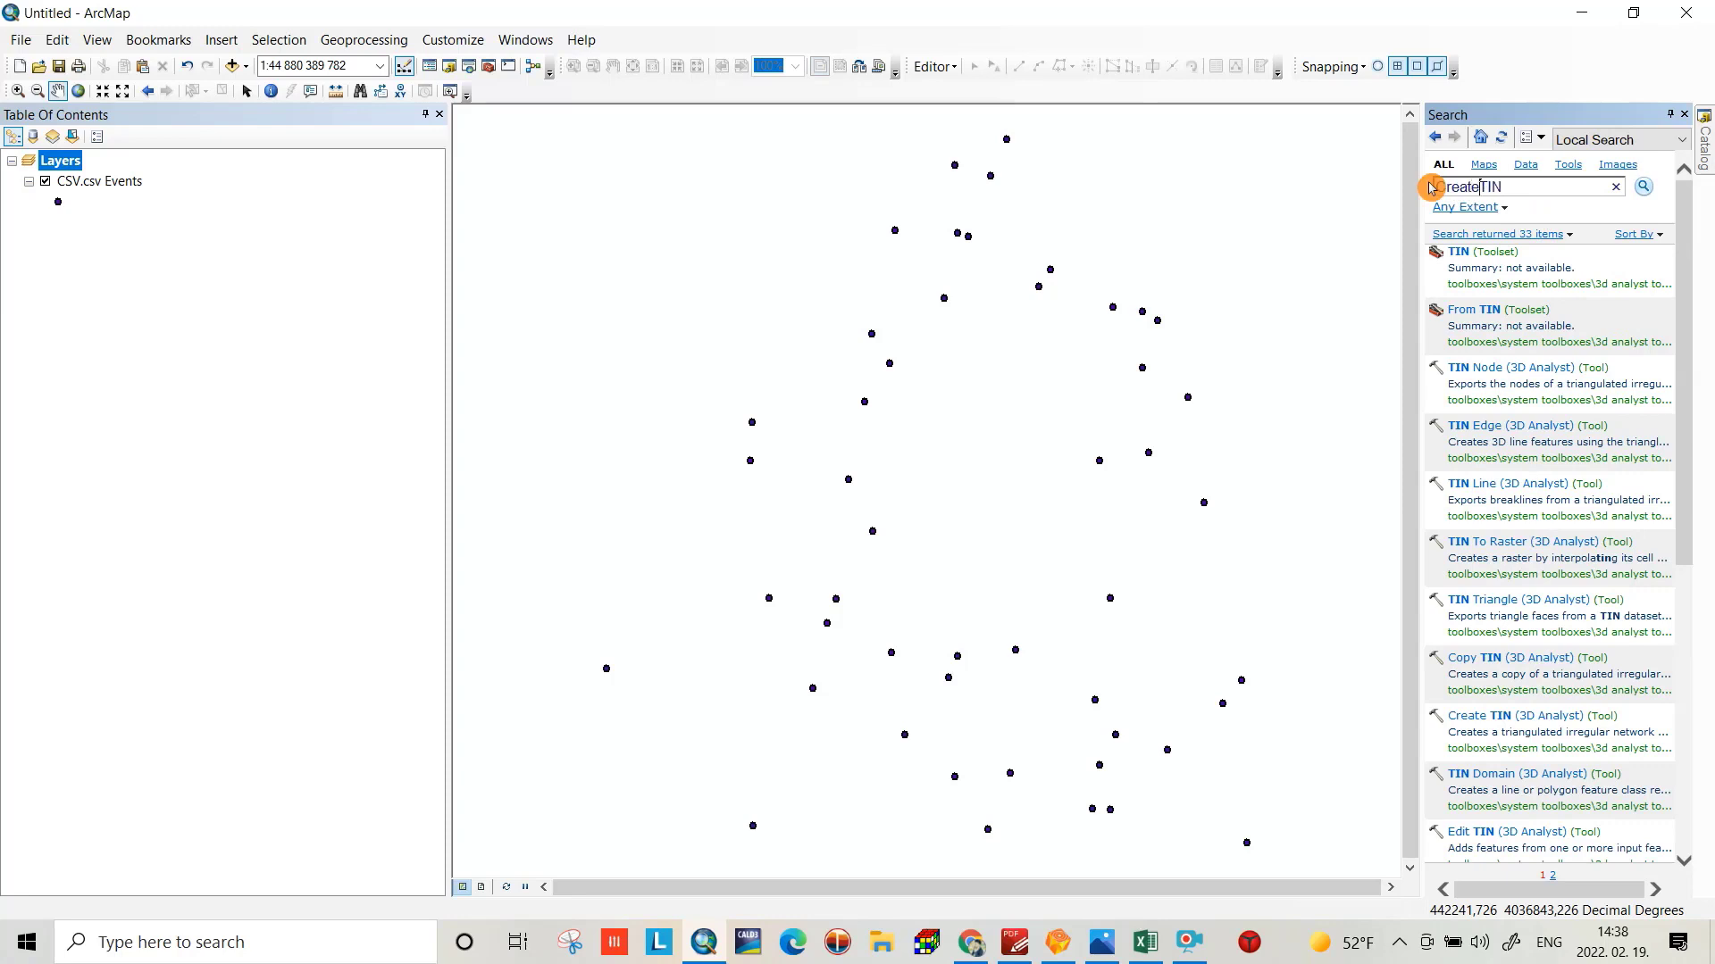
pyautogui.press('Return')
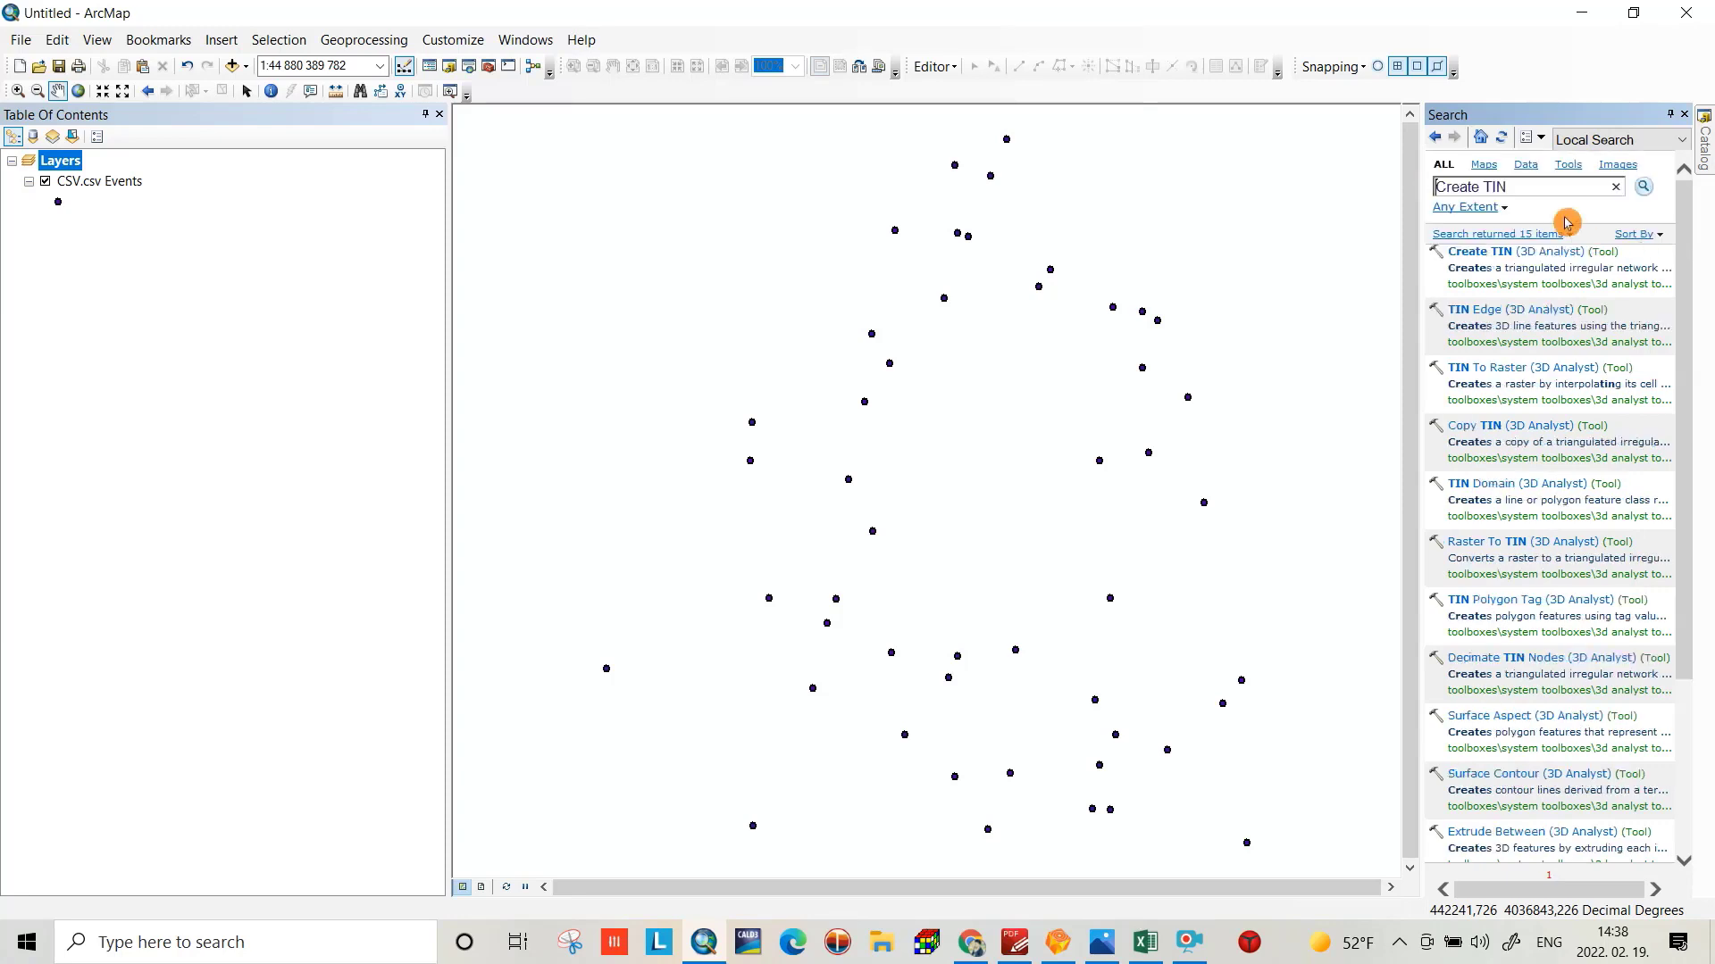
pyautogui.click(1509, 257)
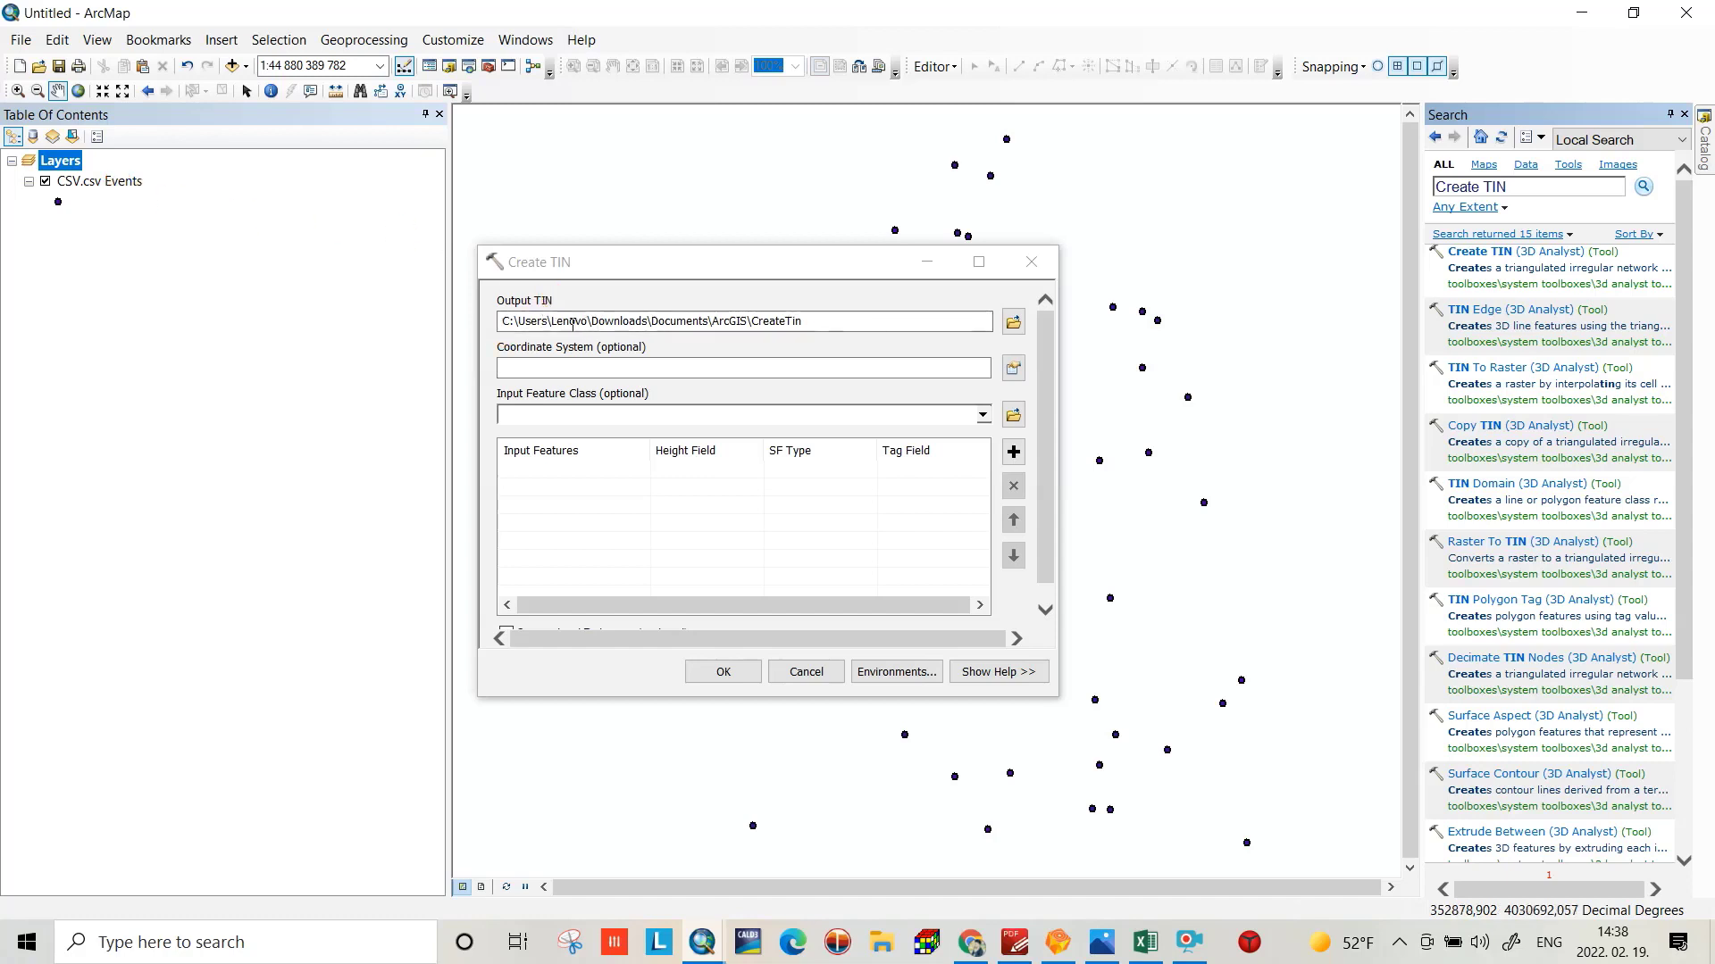
# - Set the output TIN to be saved as Tin in the E:\Create Dem folder
pyautogui.click(1012, 321)
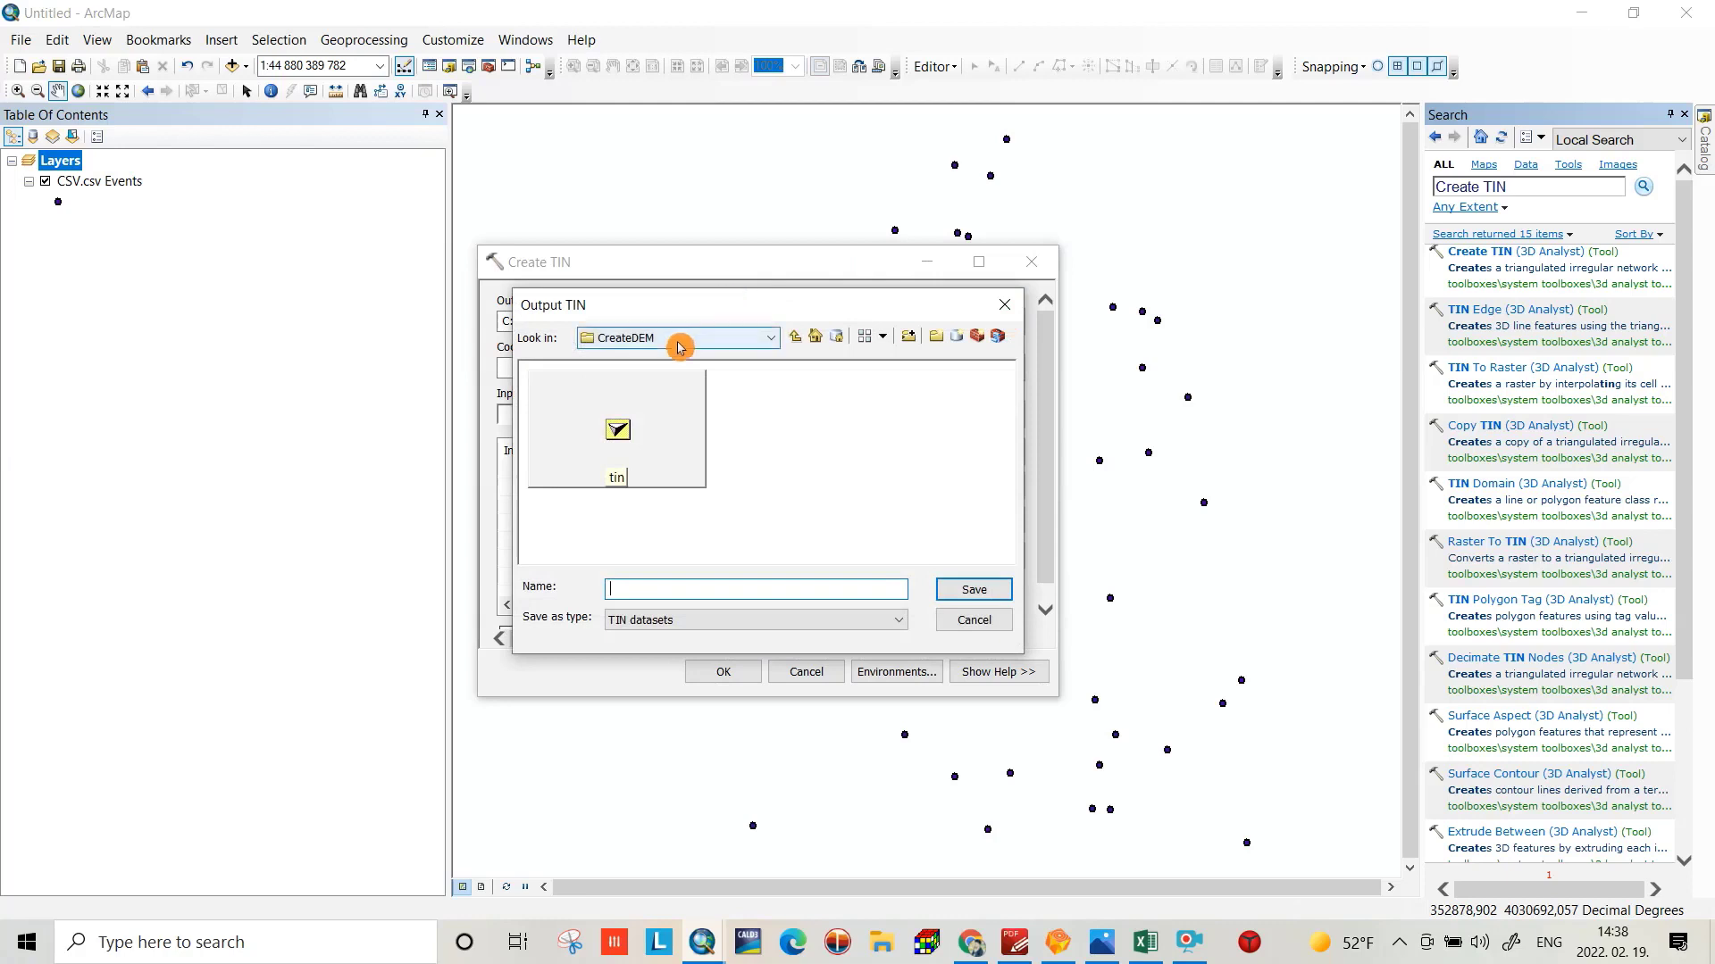
pyautogui.click(794, 343)
pyautogui.click(794, 343)
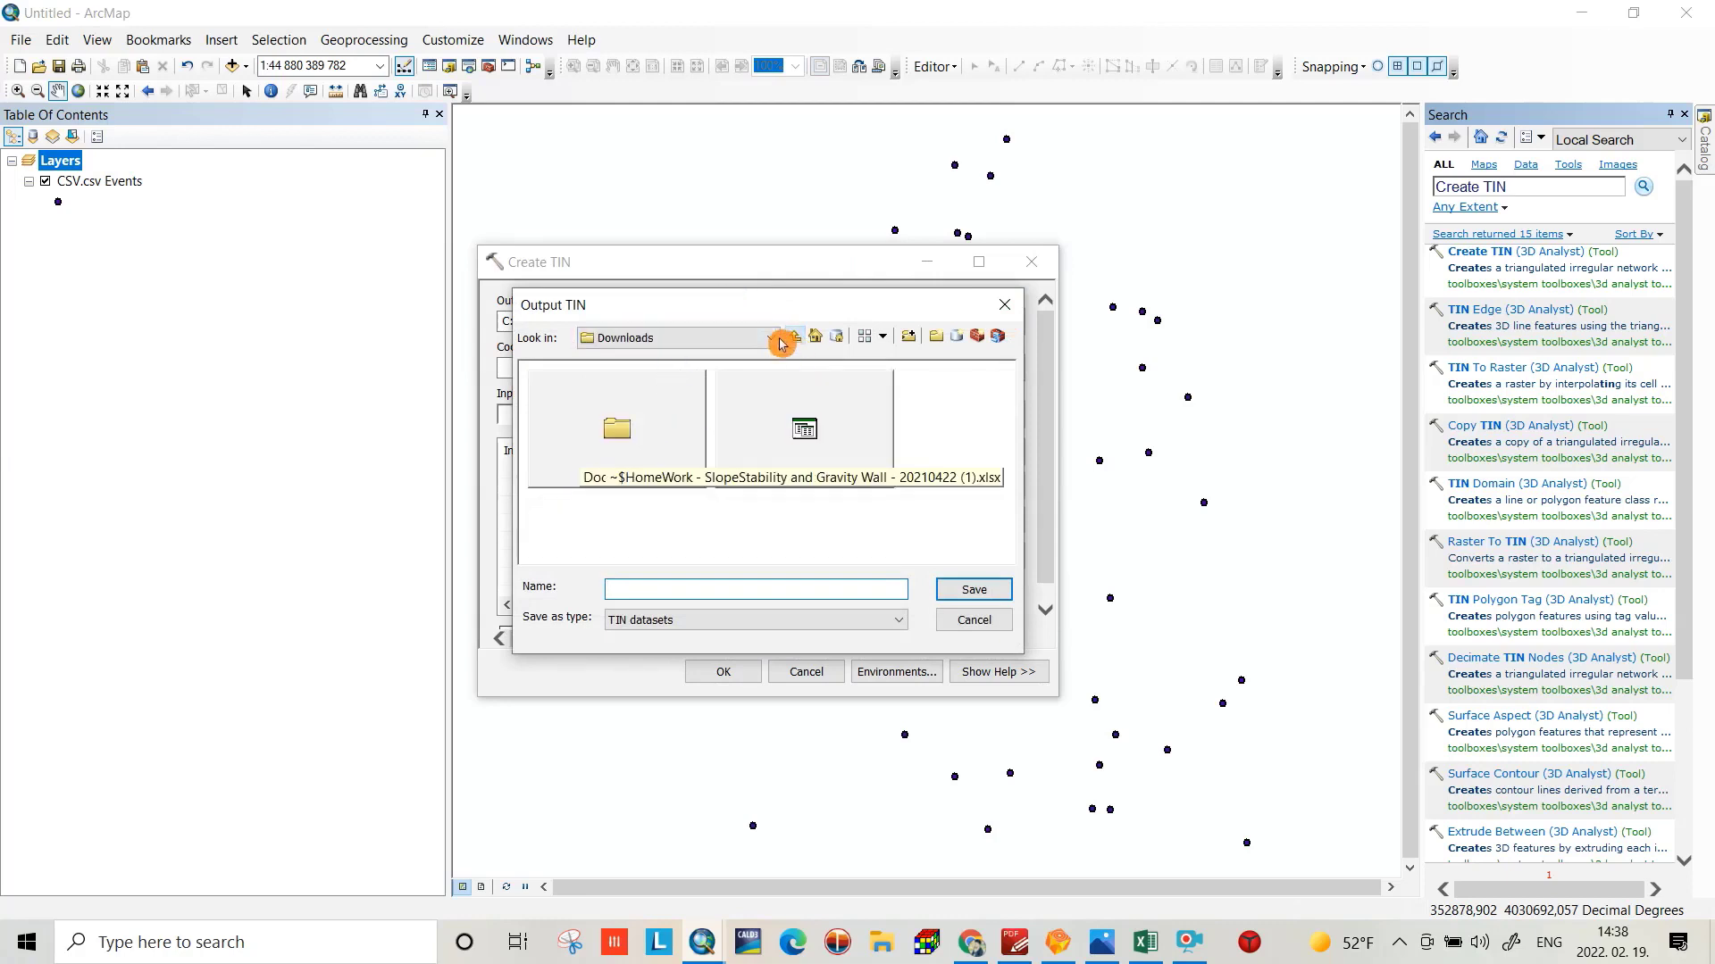
pyautogui.click(773, 339)
pyautogui.scroll(-3, 762, 432)
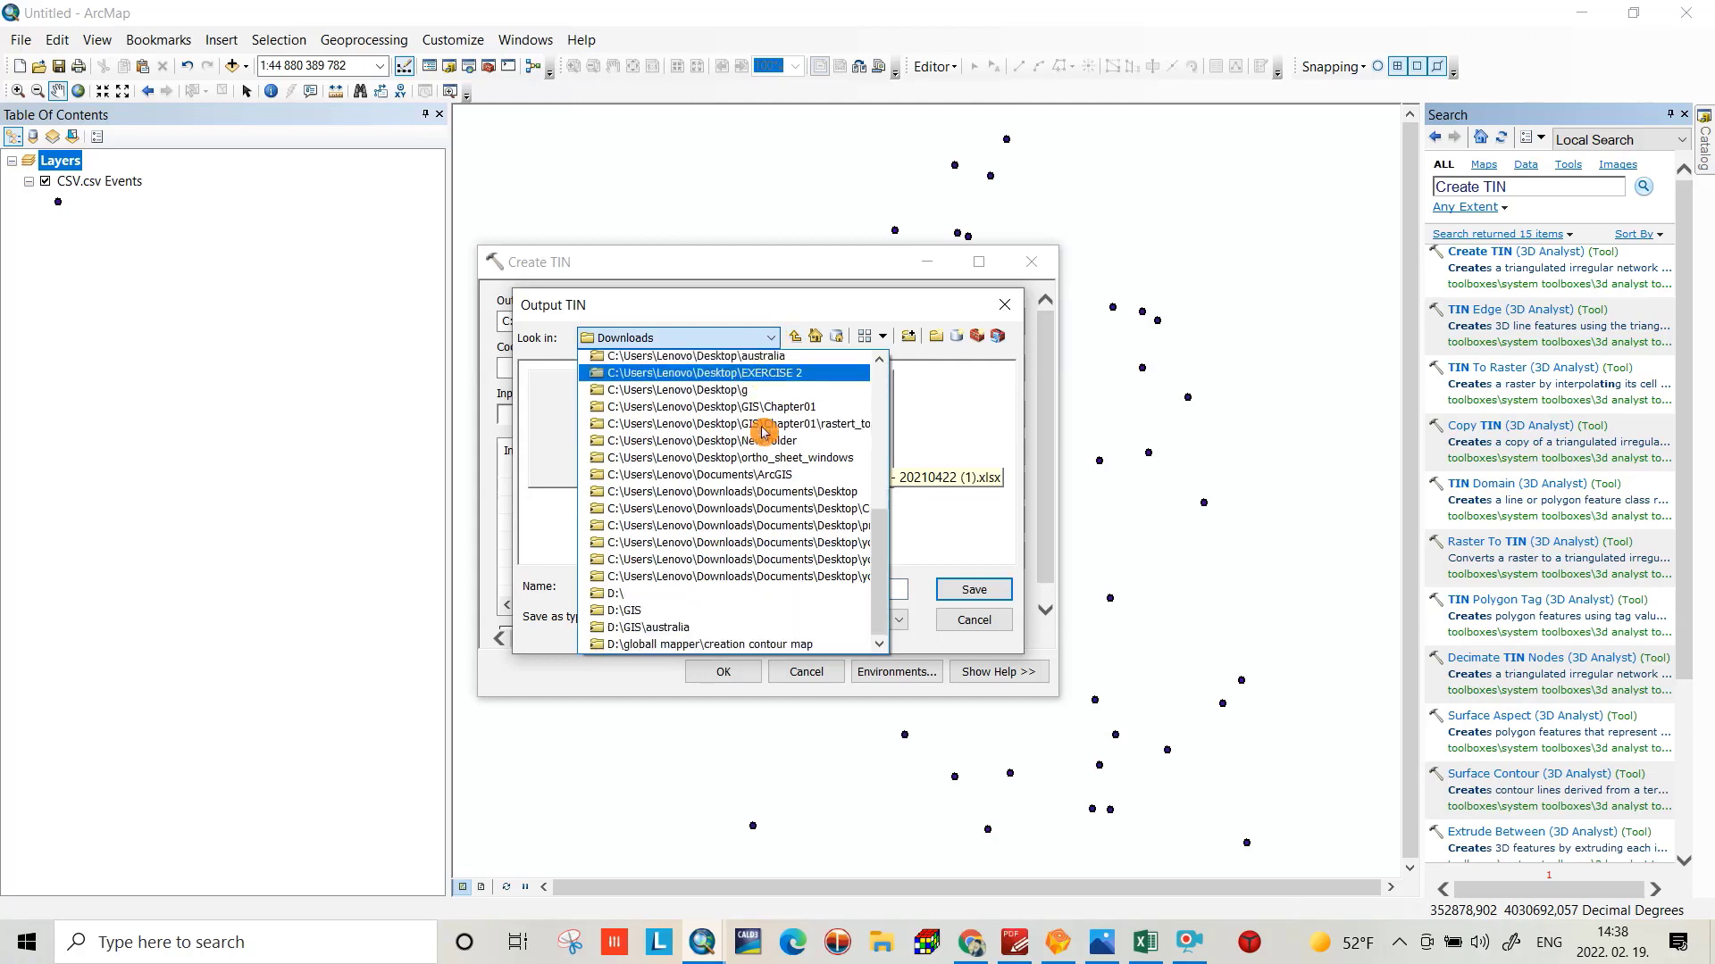
pyautogui.scroll(-4, 762, 432)
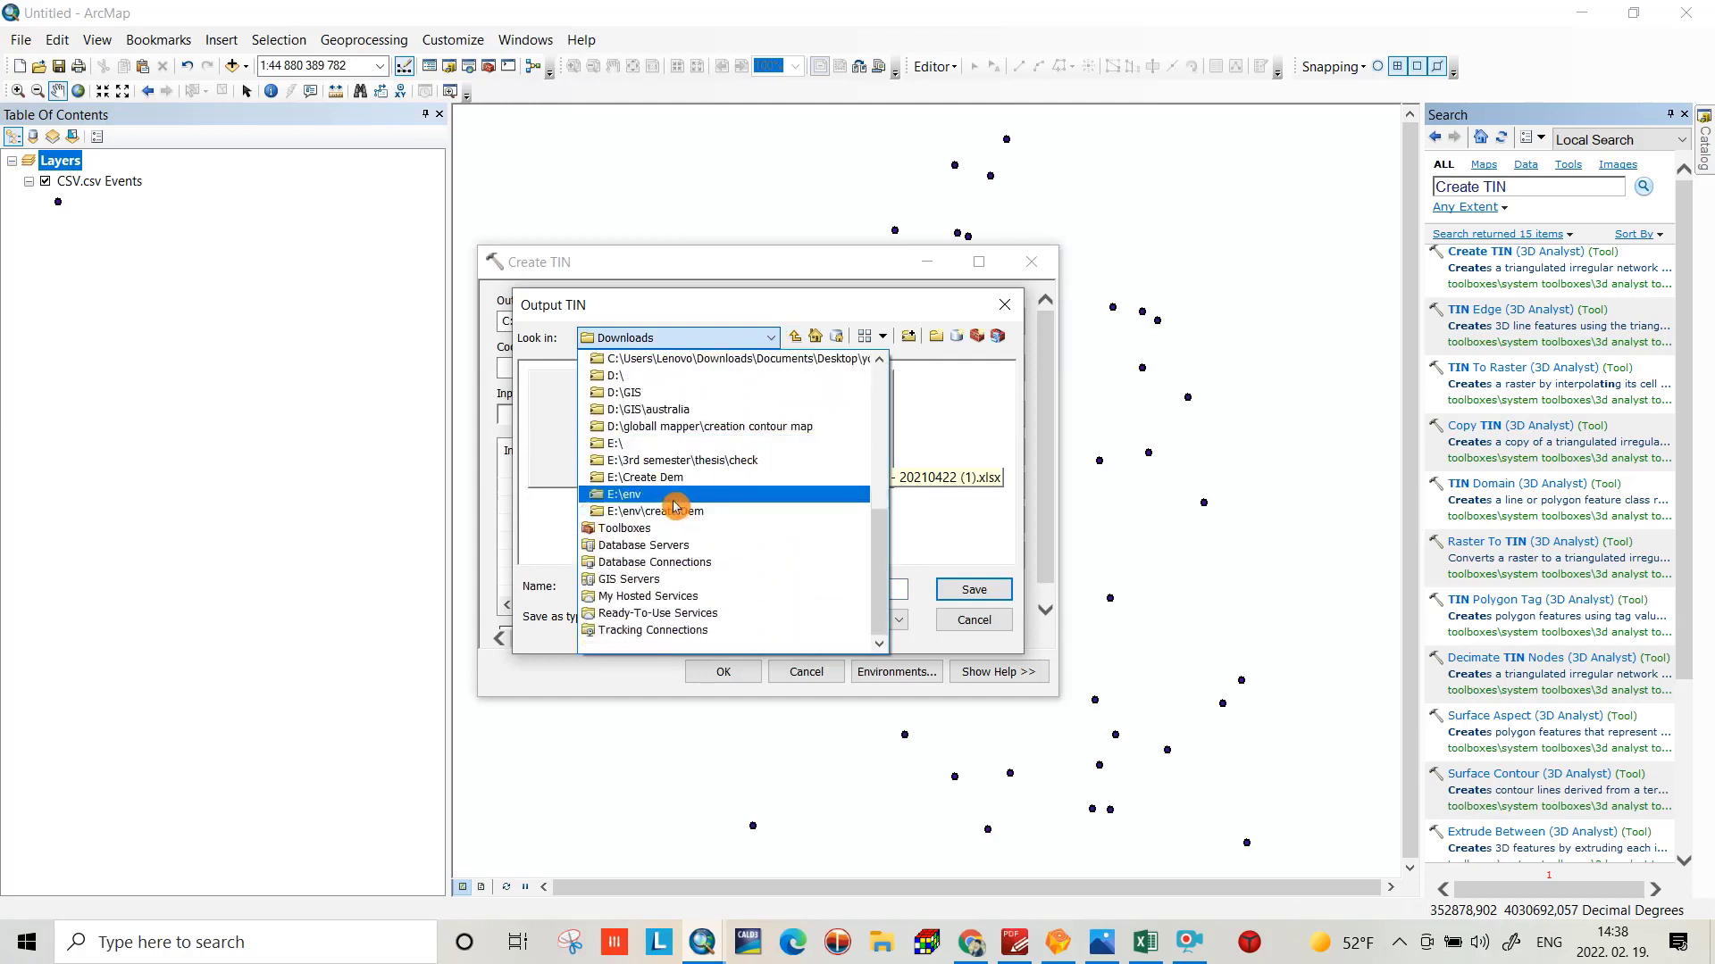
pyautogui.click(652, 478)
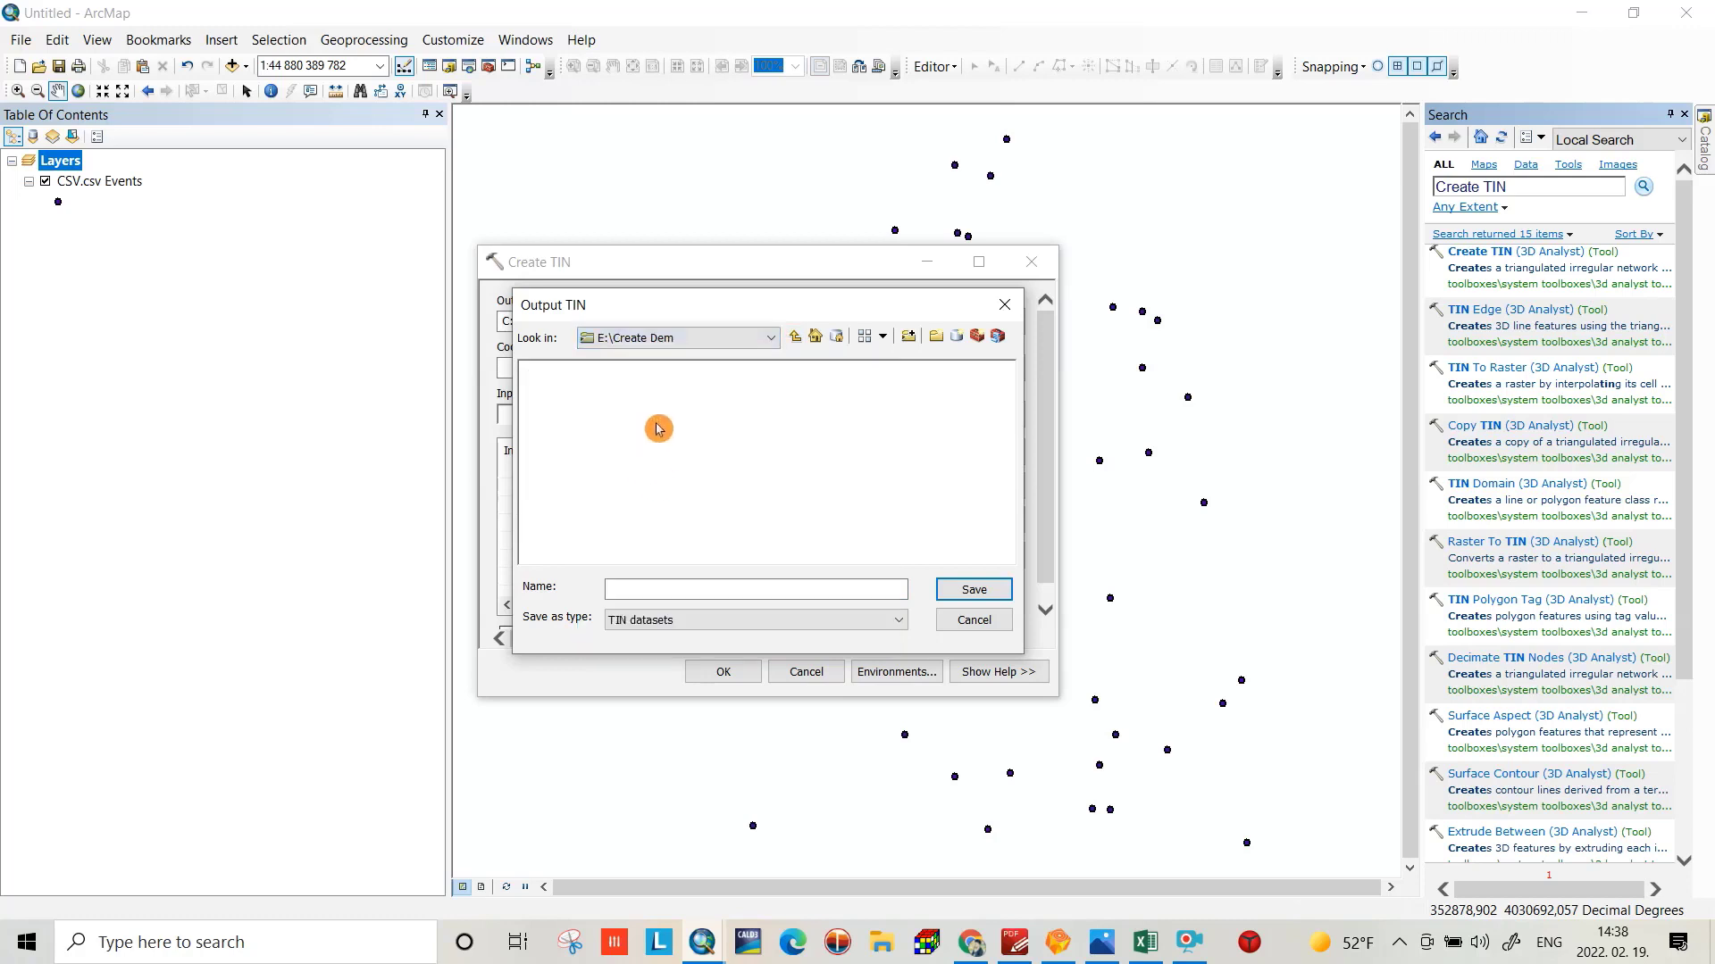
pyautogui.click(642, 589)
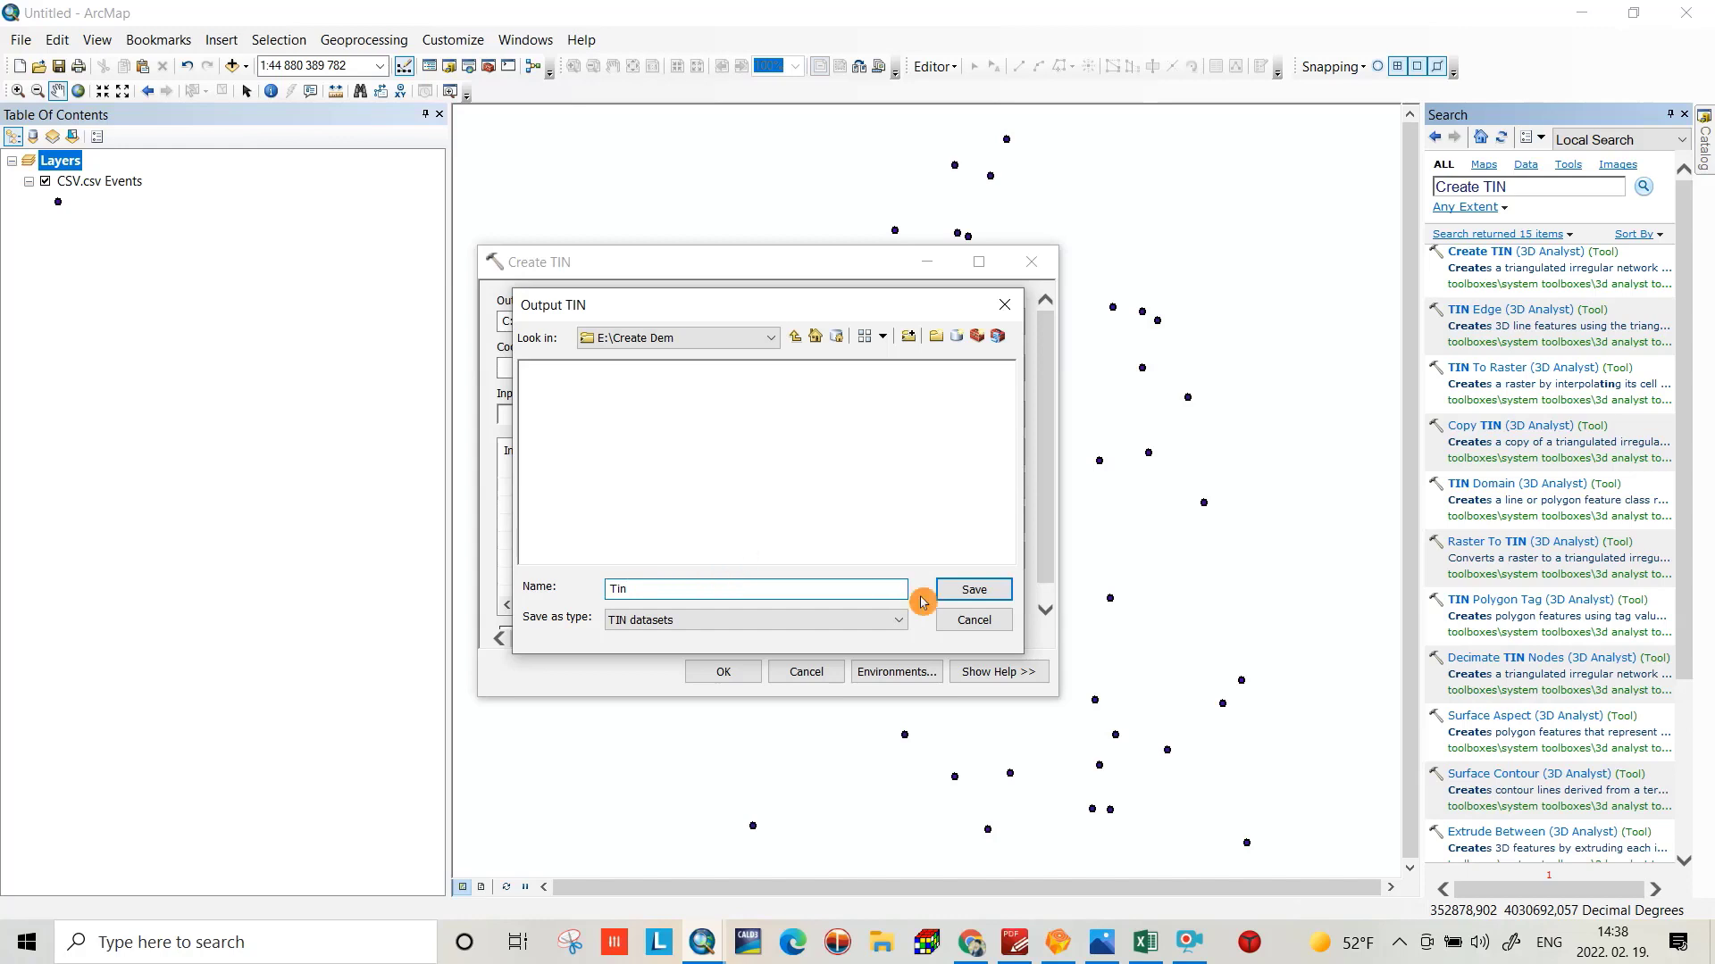
pyautogui.click(948, 594)
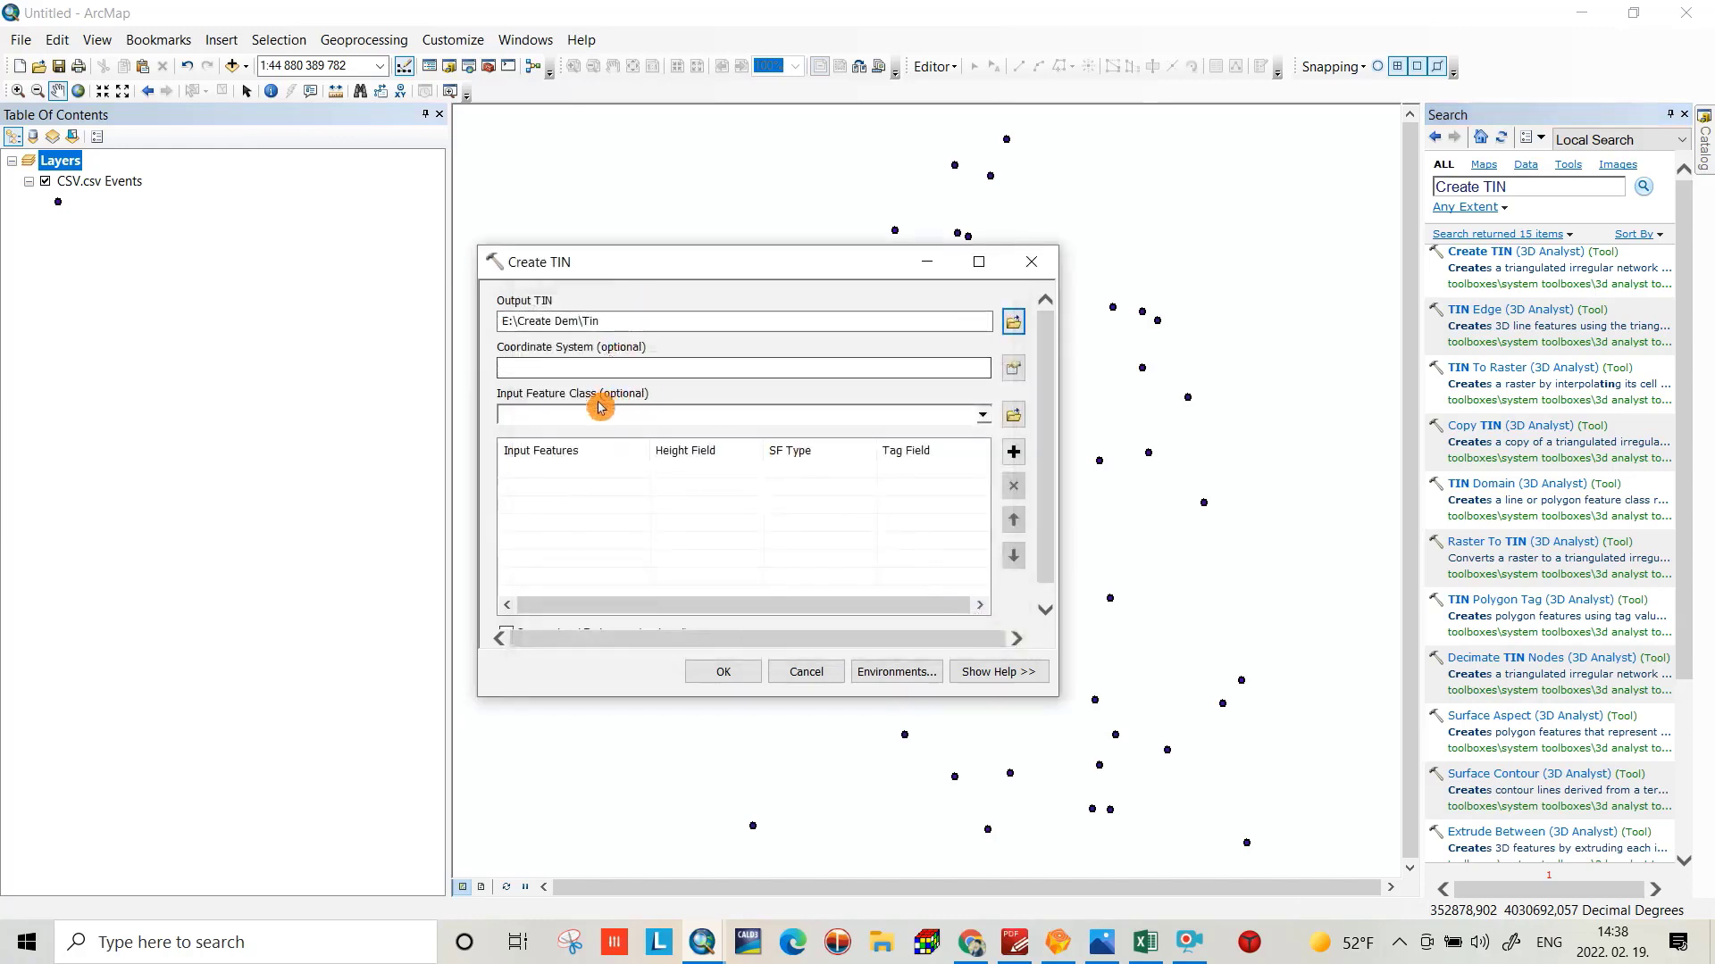
# - Add CSV.csv Events as the input feature with Altitud (M) as its height field, and create the TIN
pyautogui.click(93, 182)
pyautogui.moveTo(93, 184); pyautogui.dragTo(413, 358)
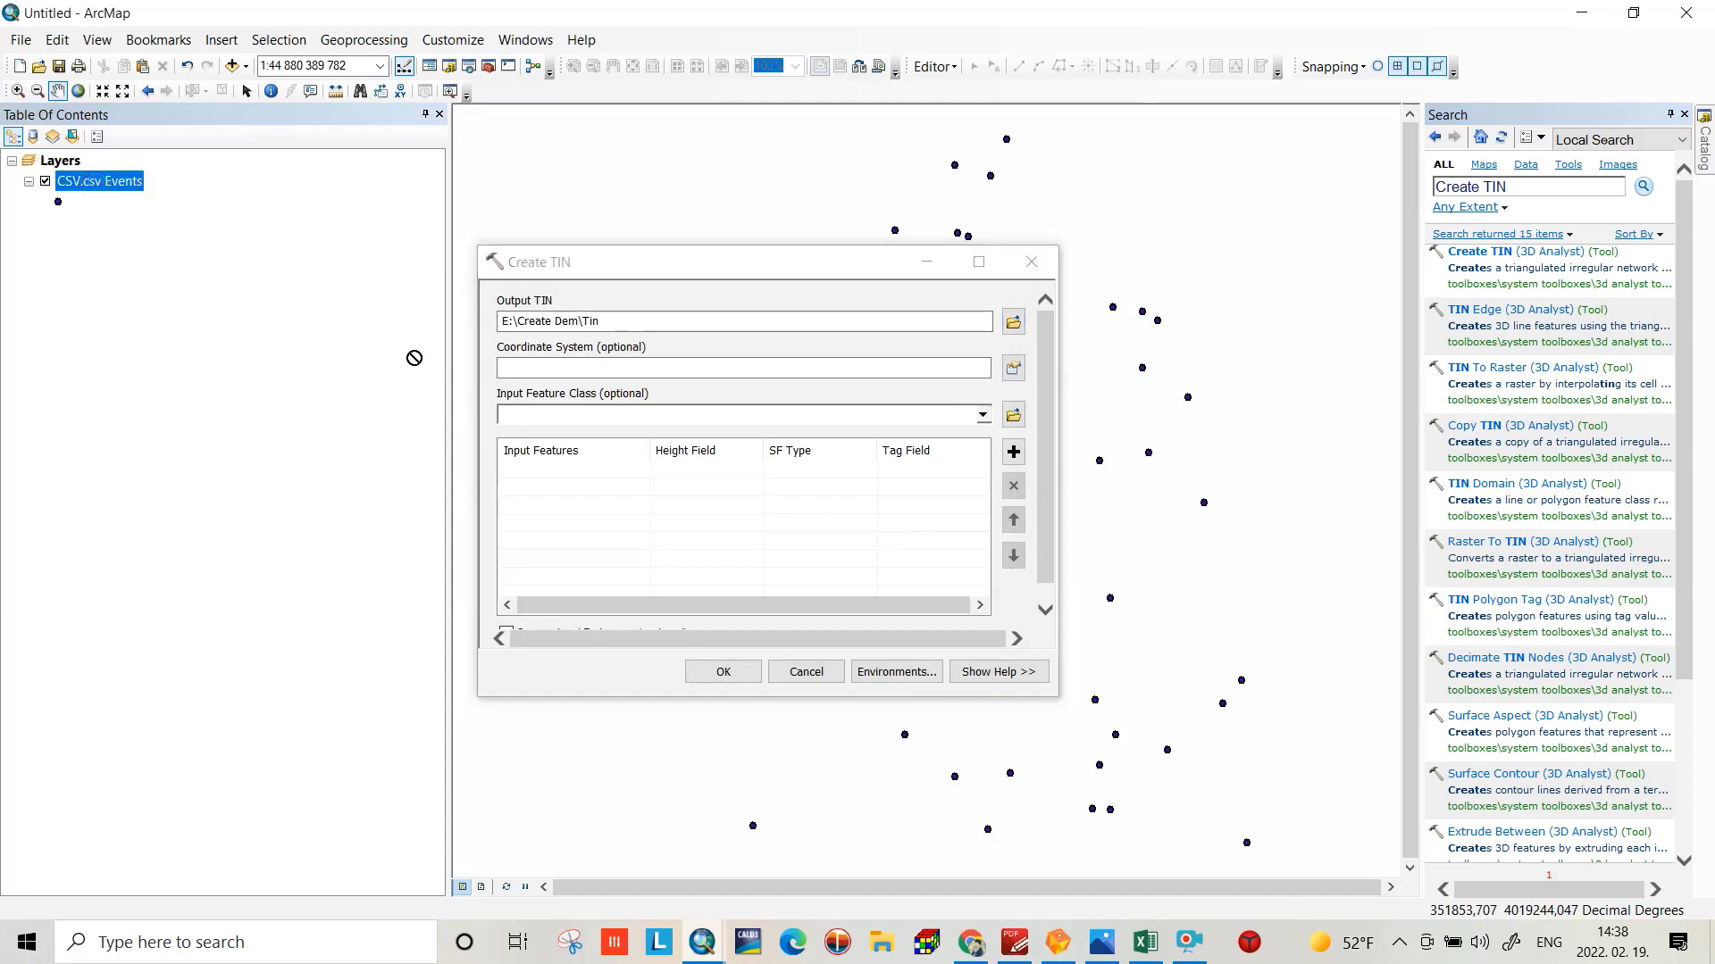
pyautogui.moveTo(523, 421); pyautogui.dragTo(525, 417)
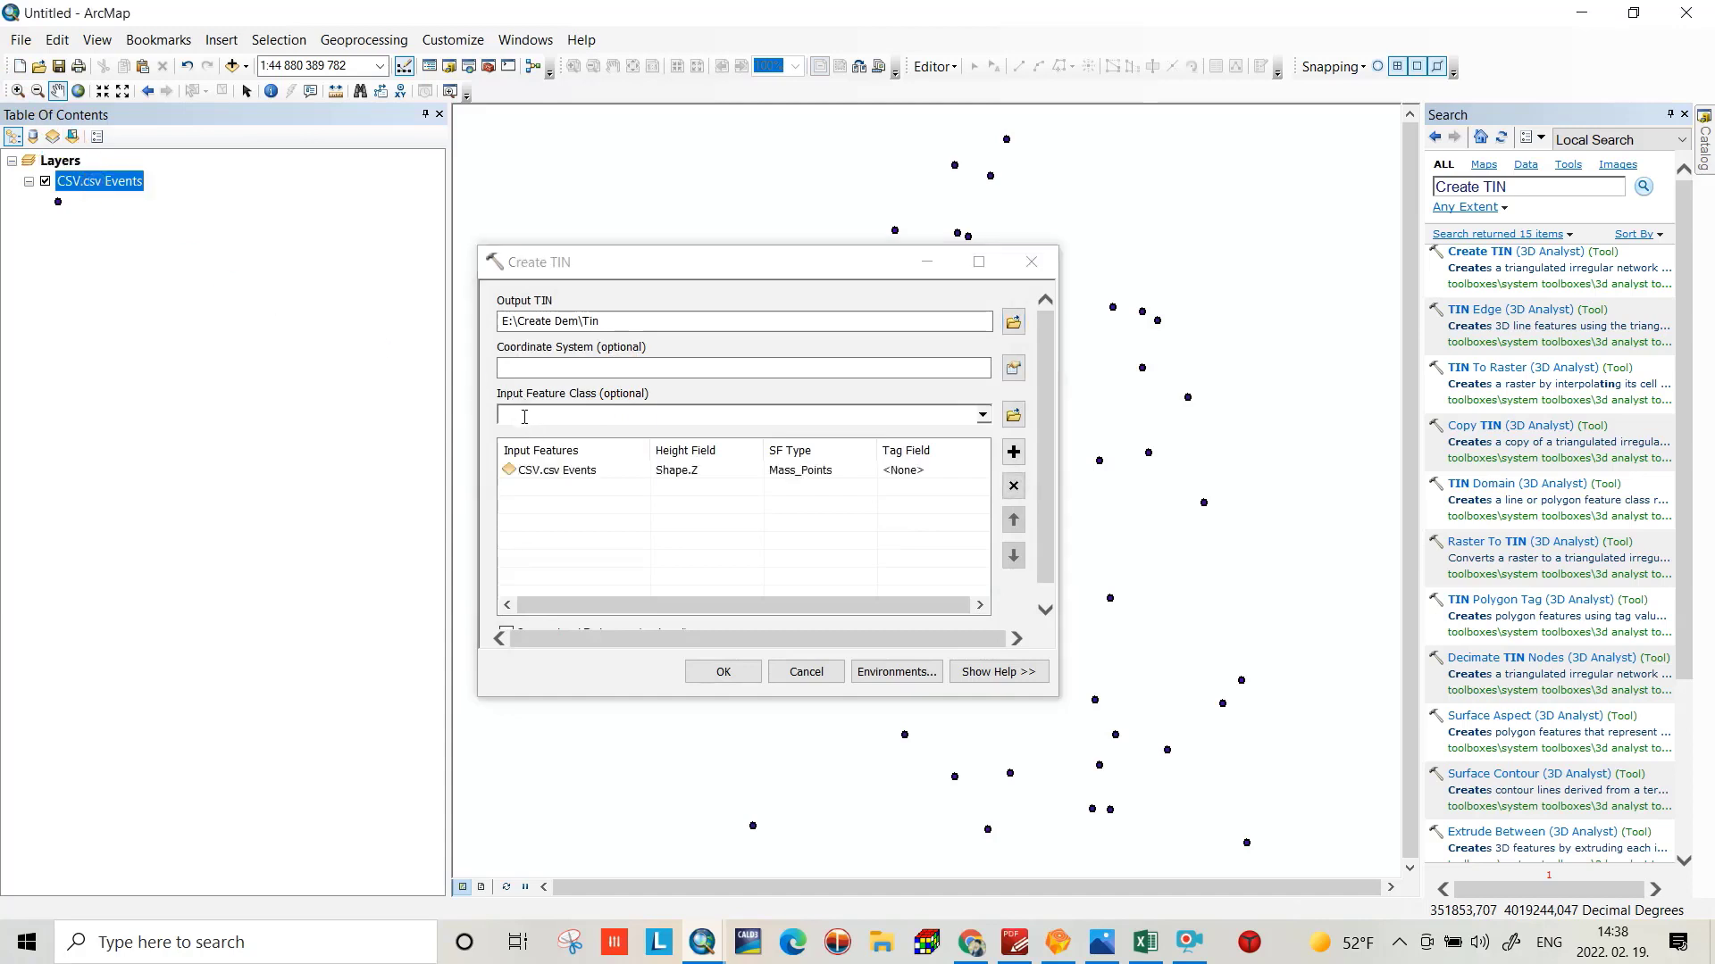
pyautogui.click(703, 470)
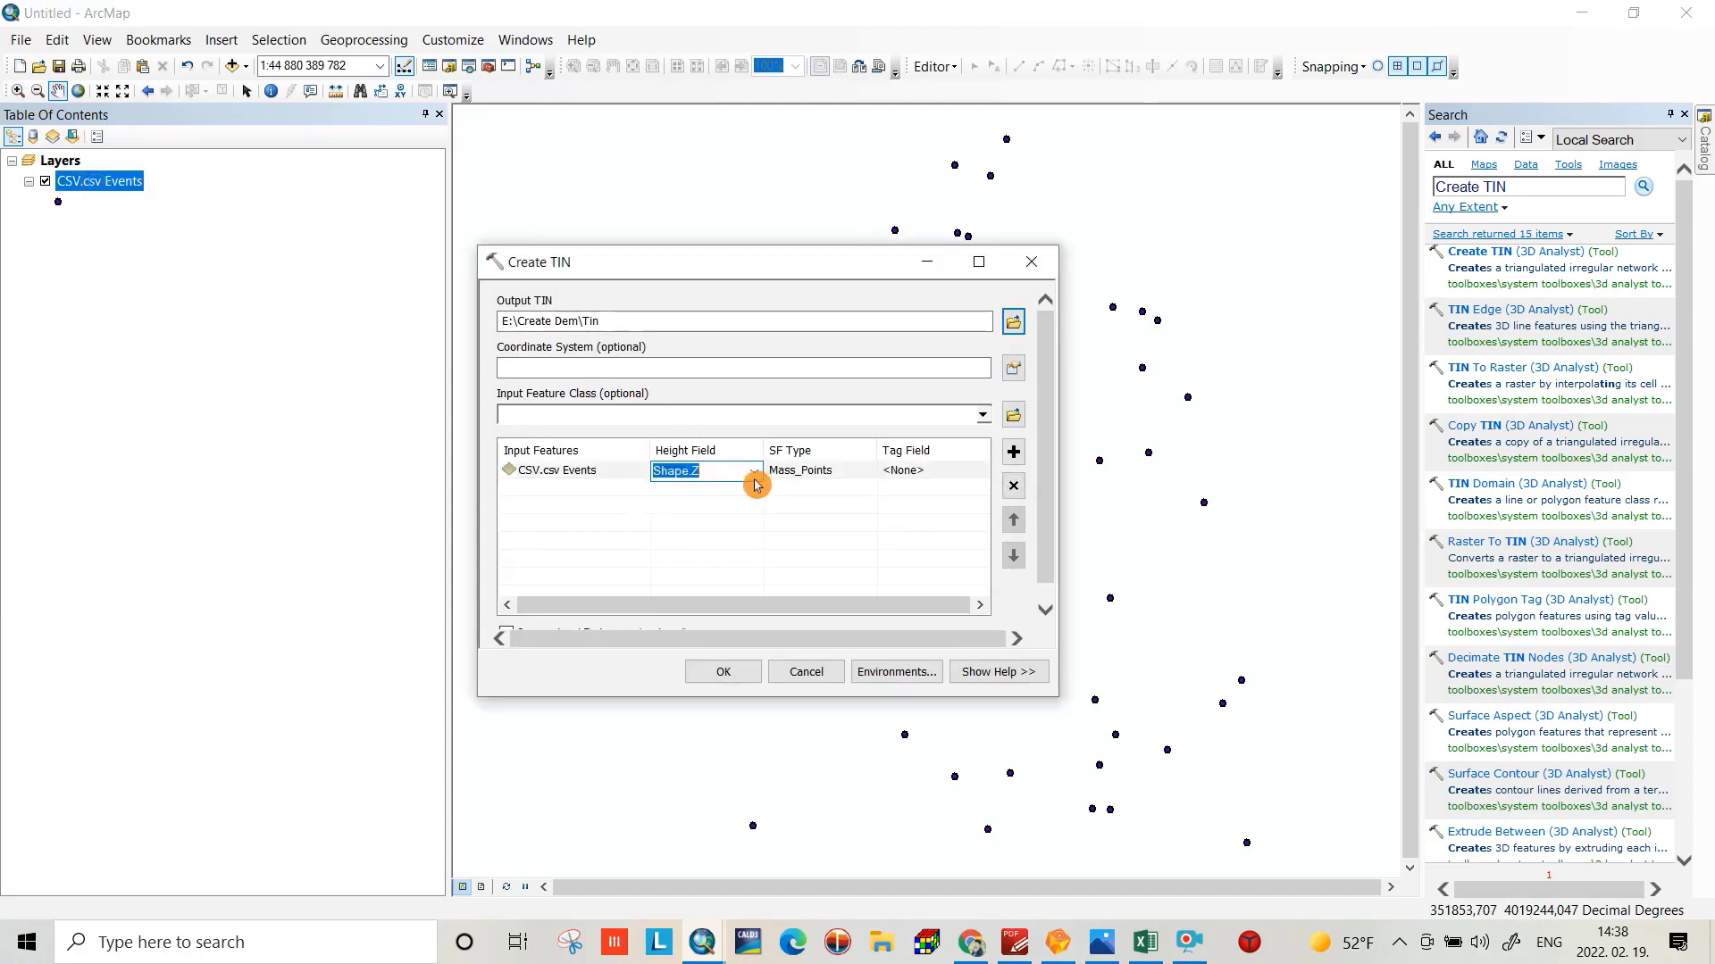
pyautogui.click(754, 476)
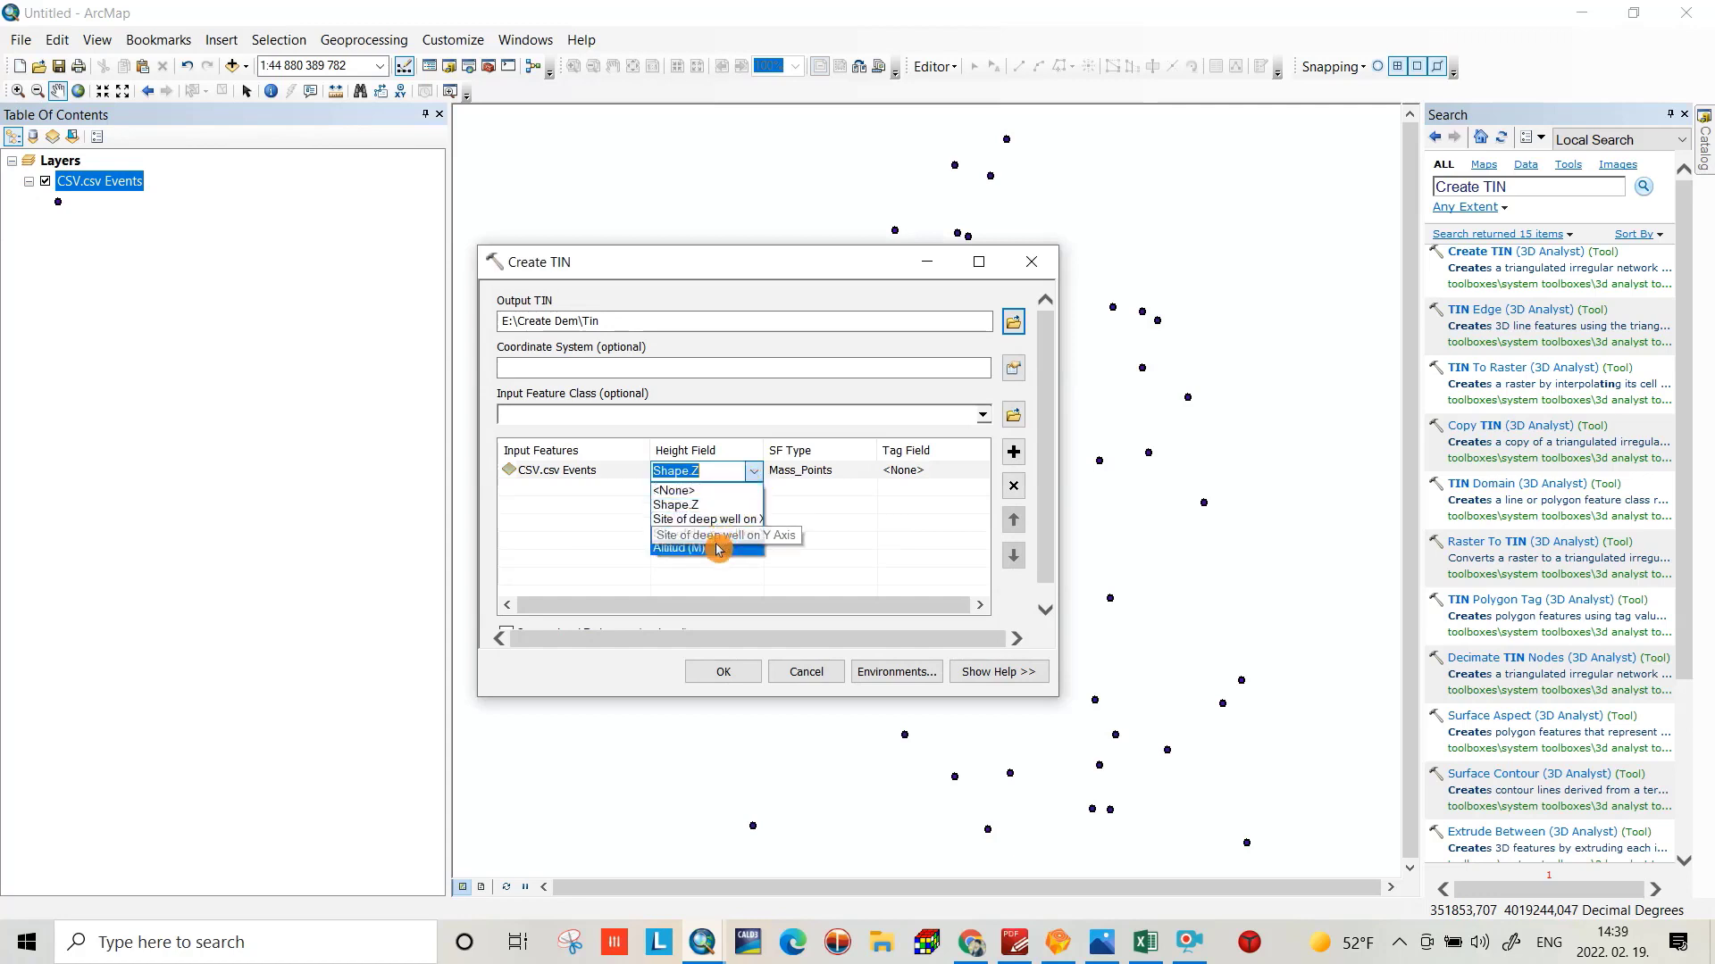
pyautogui.click(715, 547)
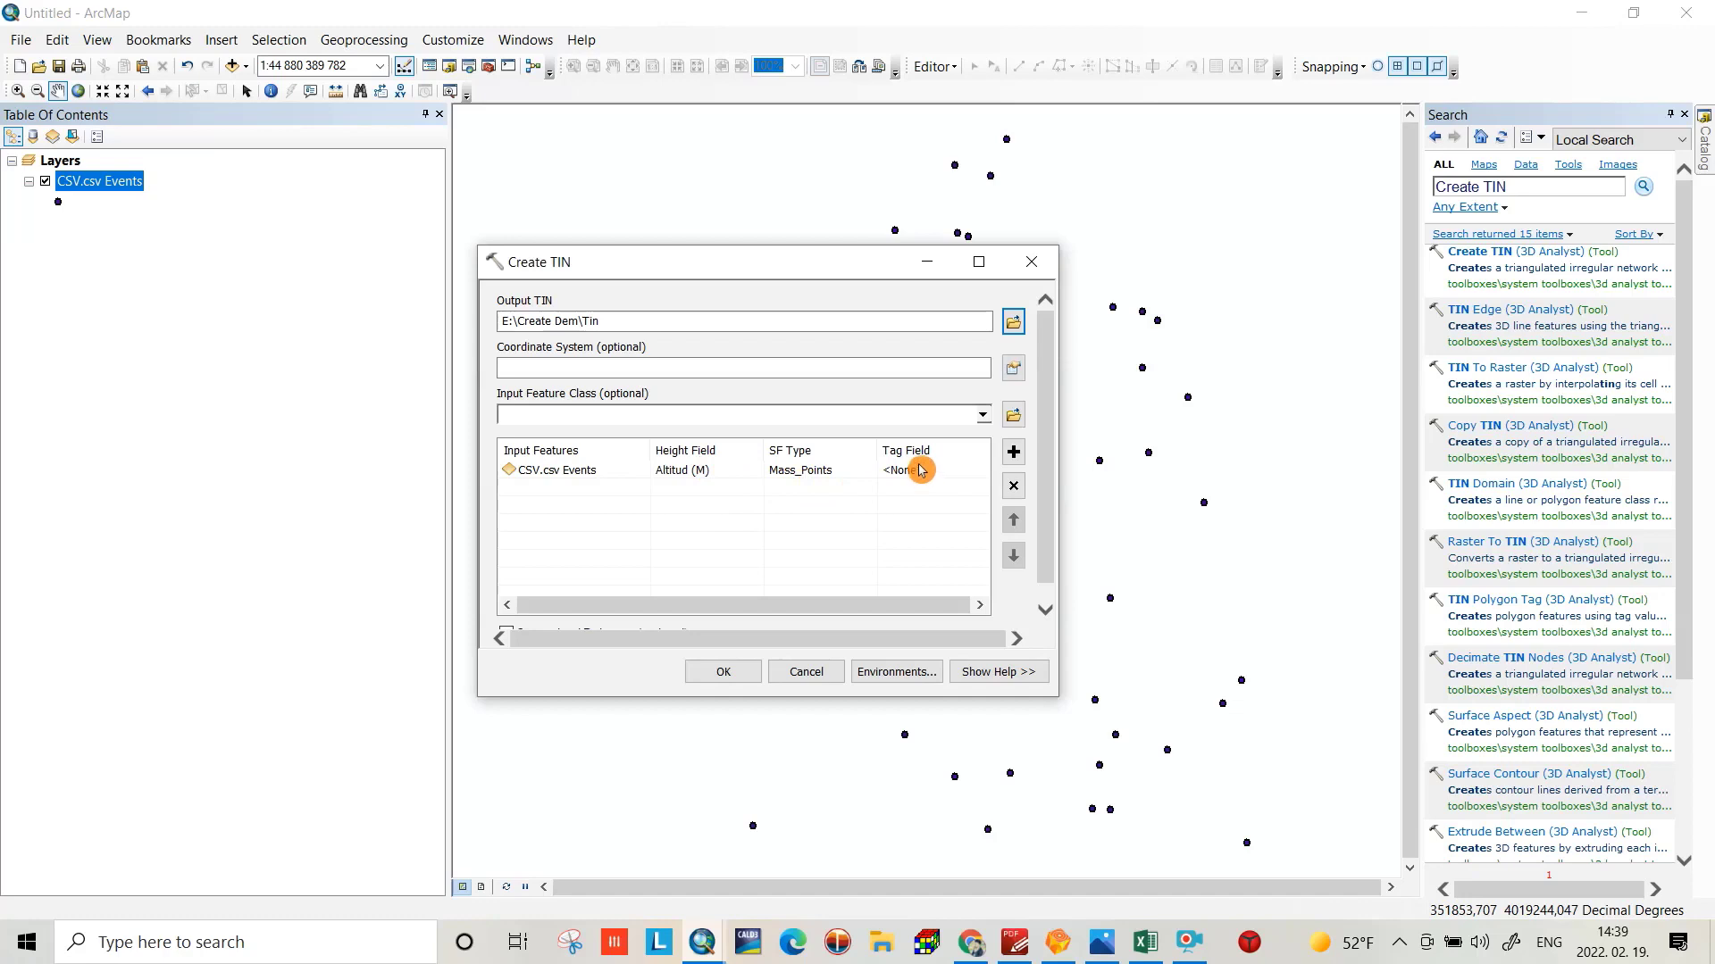
pyautogui.scroll(-1, 1052, 414)
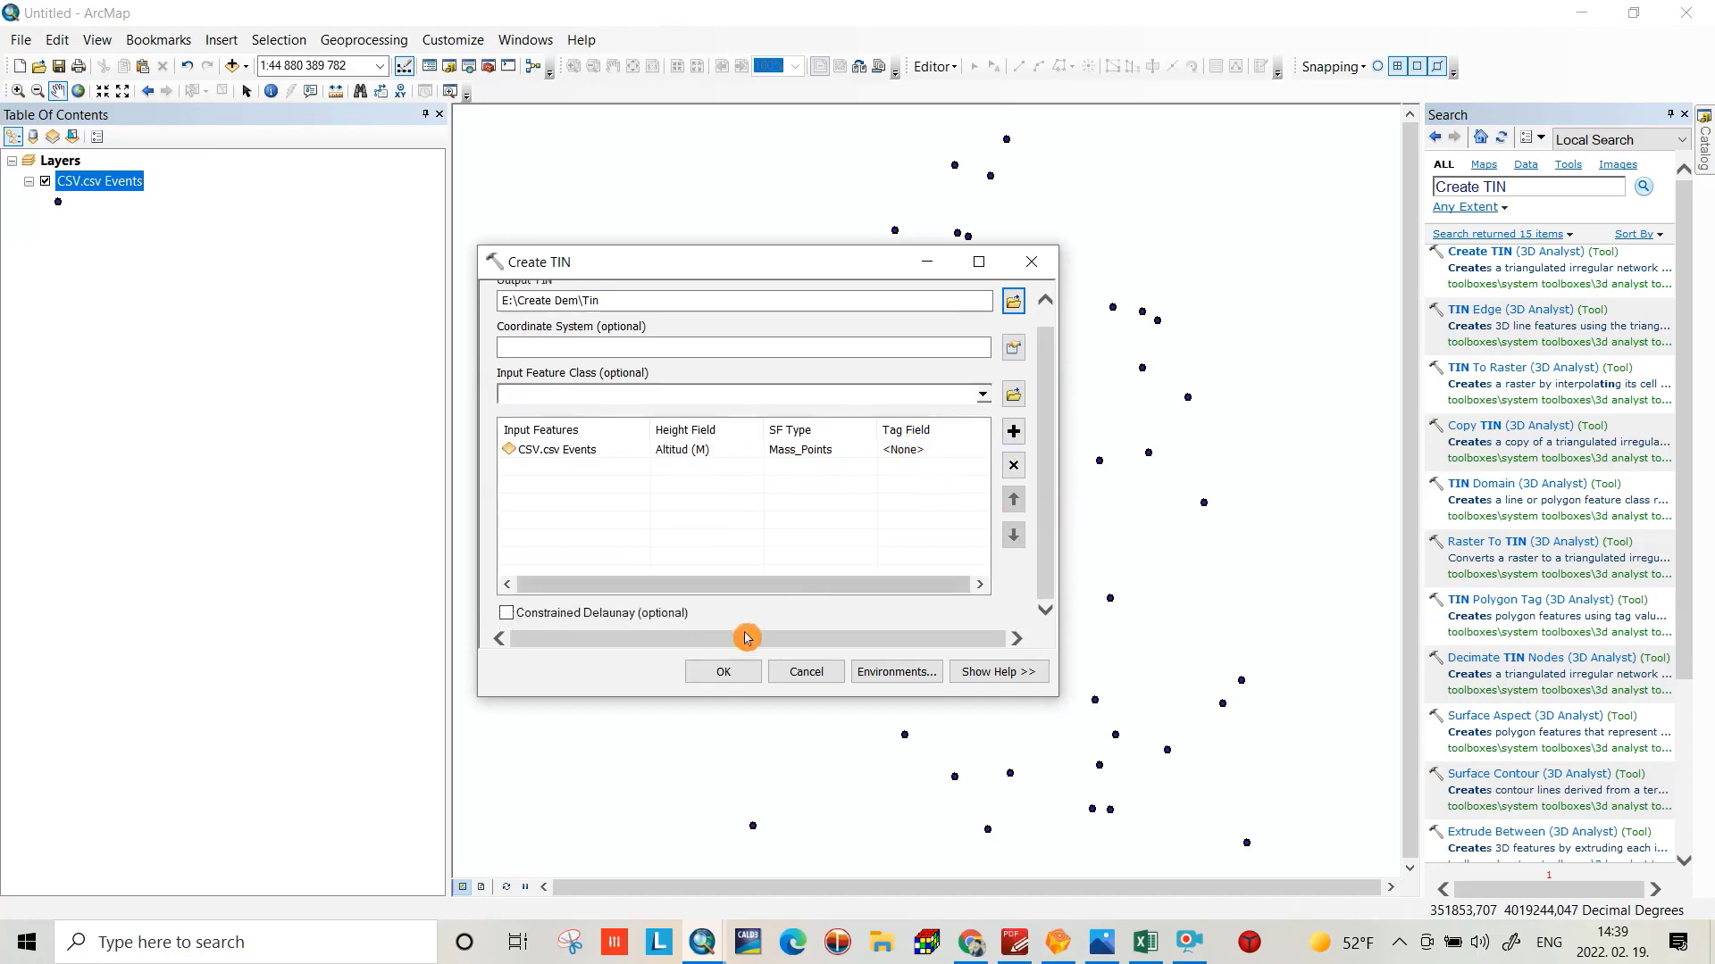
pyautogui.click(725, 675)
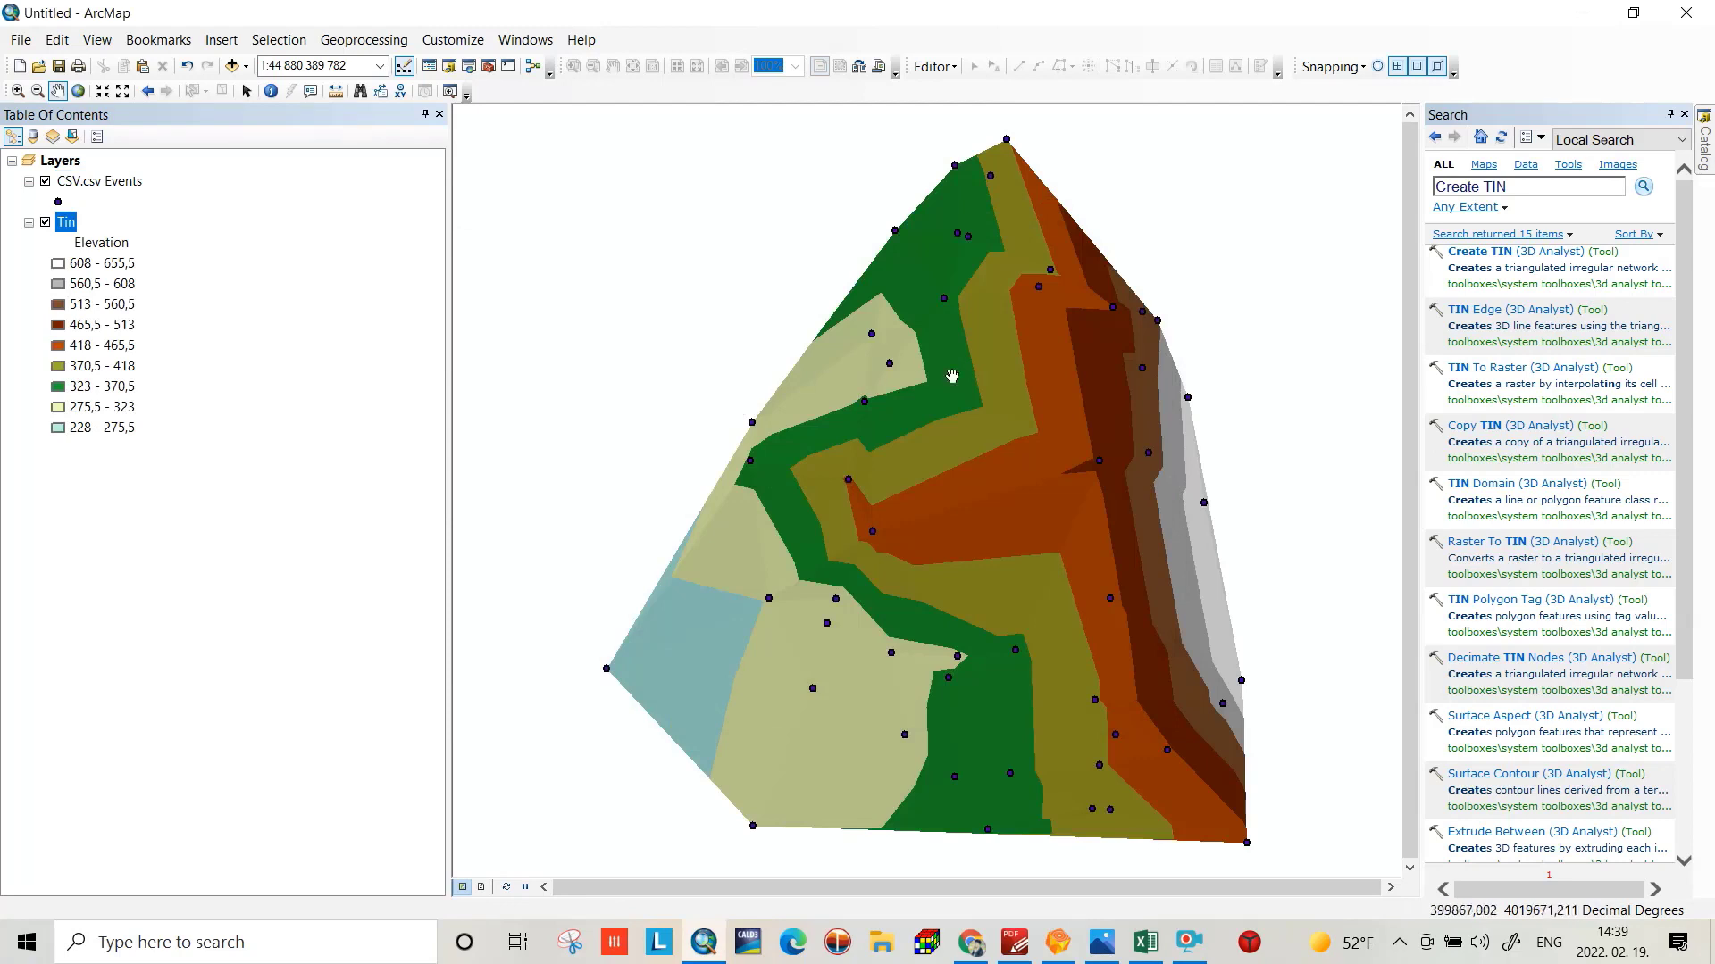
# - Convert the Tin layer with TIN To Raster using the default settings, and hide the Tin and CSV.csv Events layers
pyautogui.click(1534, 188)
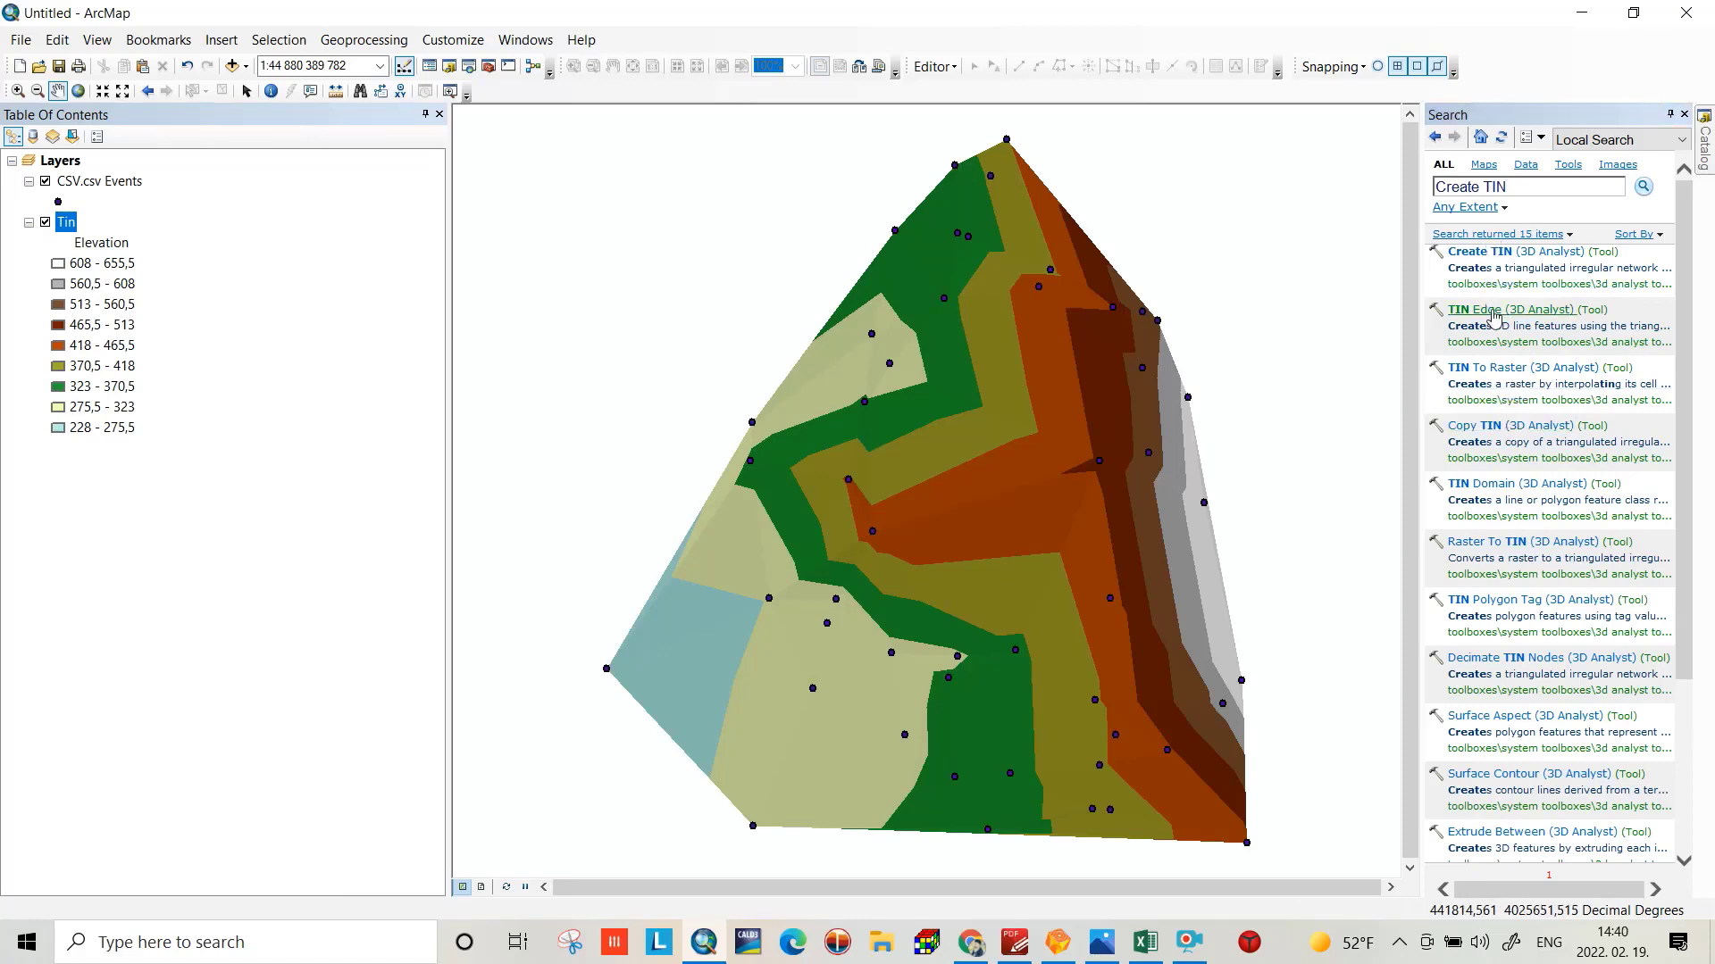
pyautogui.click(1510, 370)
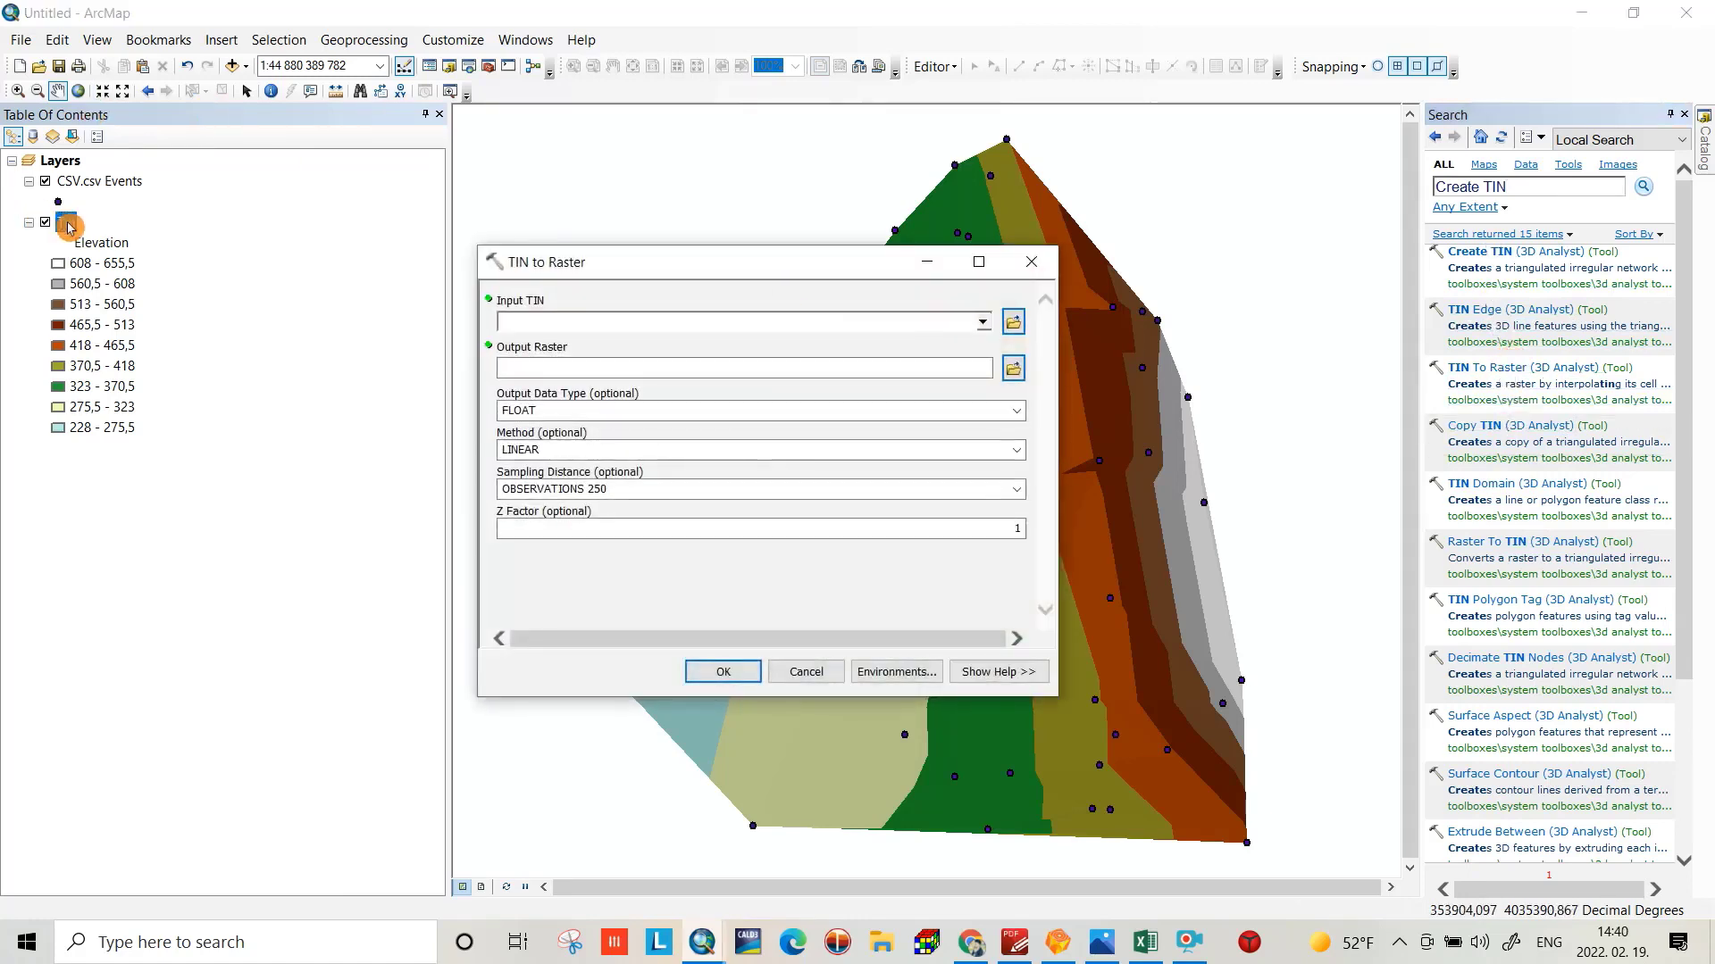
pyautogui.moveTo(67, 225); pyautogui.dragTo(537, 324)
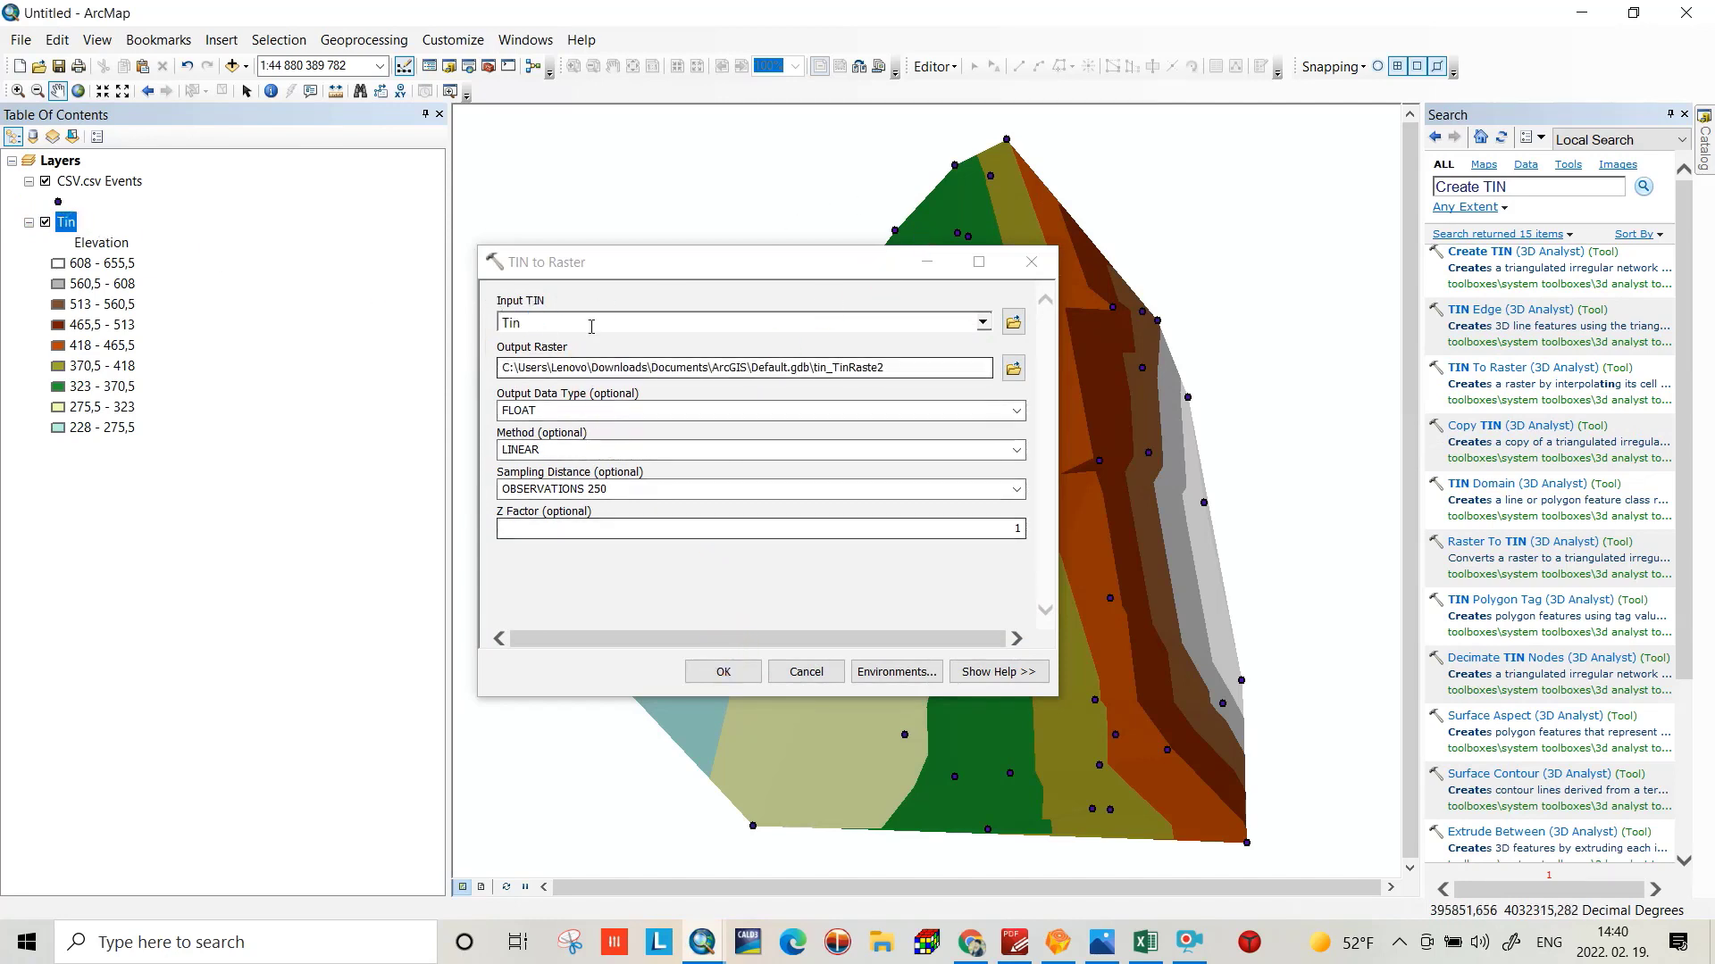
pyautogui.click(709, 674)
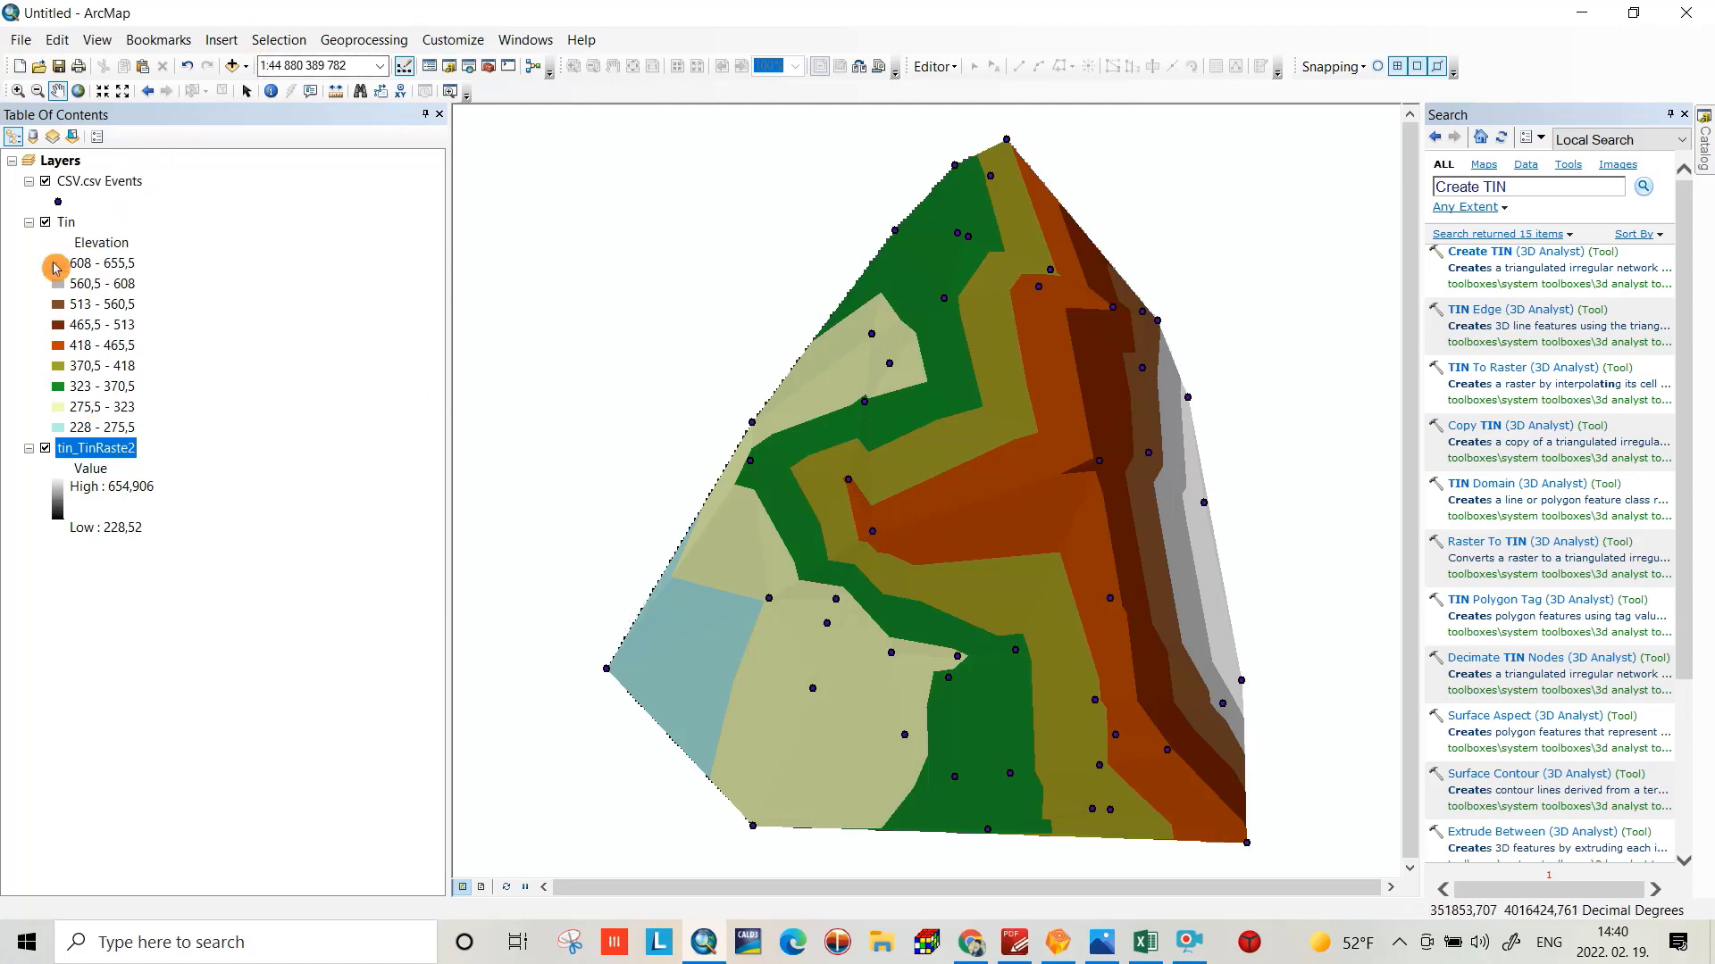
pyautogui.click(45, 223)
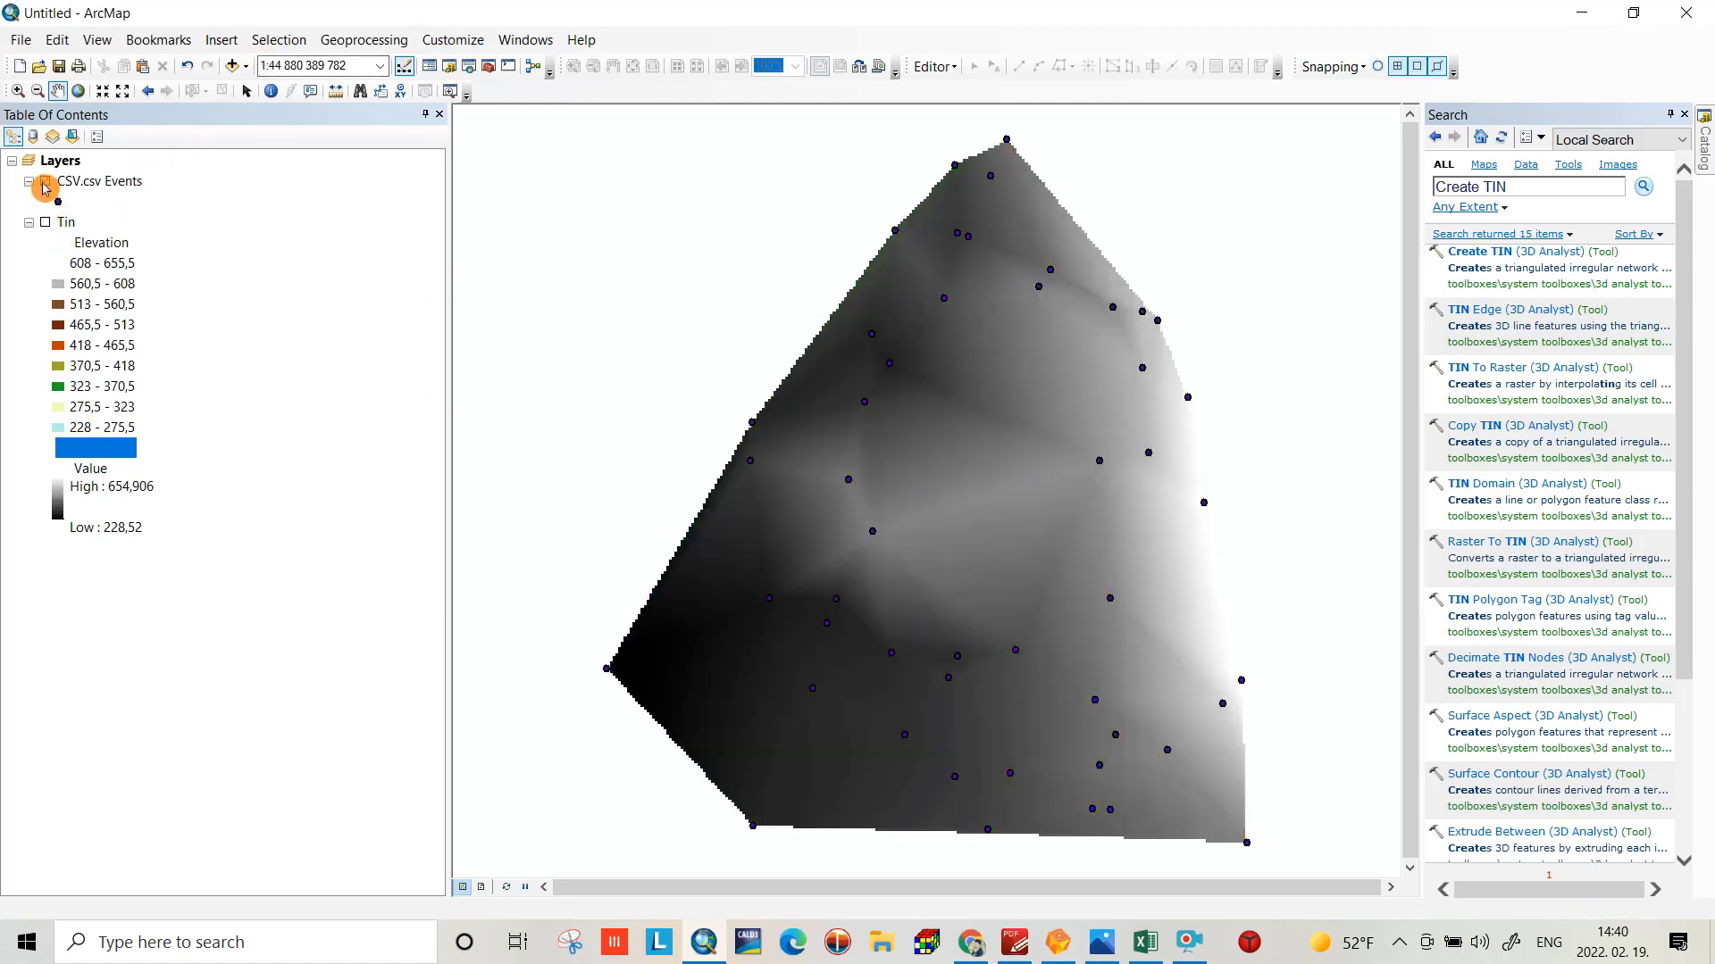
pyautogui.click(45, 185)
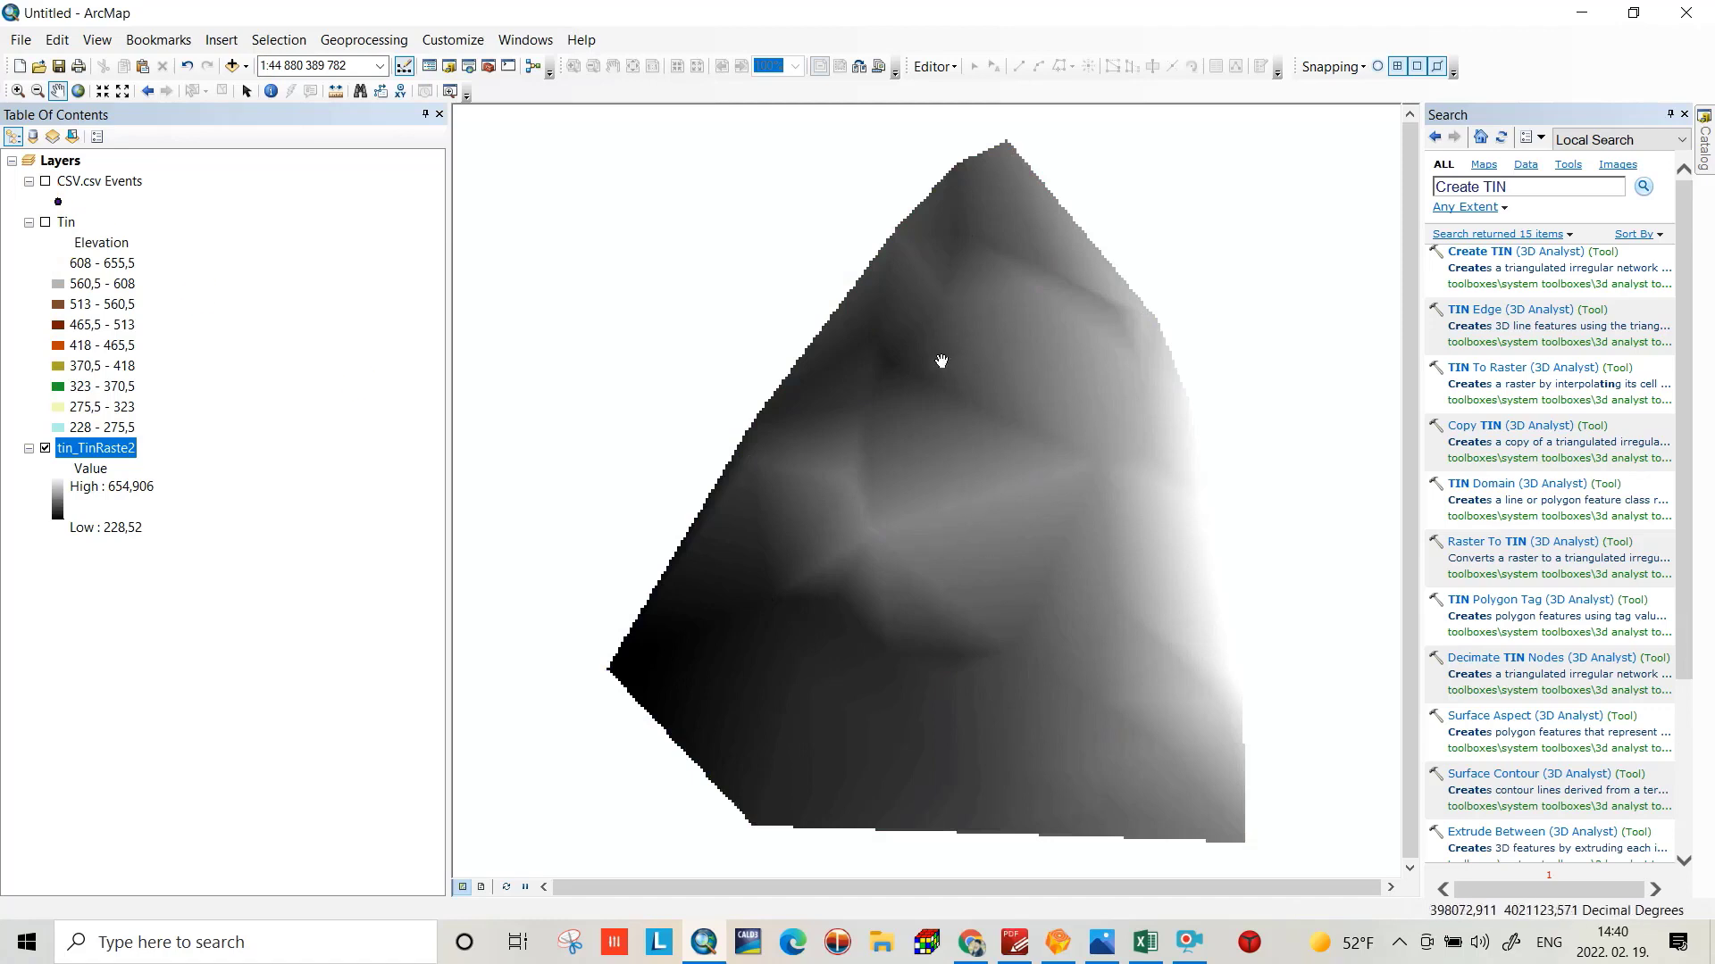
# - Enable gamma stretch for the TIN raster layer and apply a red-yellow-cyan-blue color ramp to its stretched symbology
pyautogui.rightClick(102, 451)
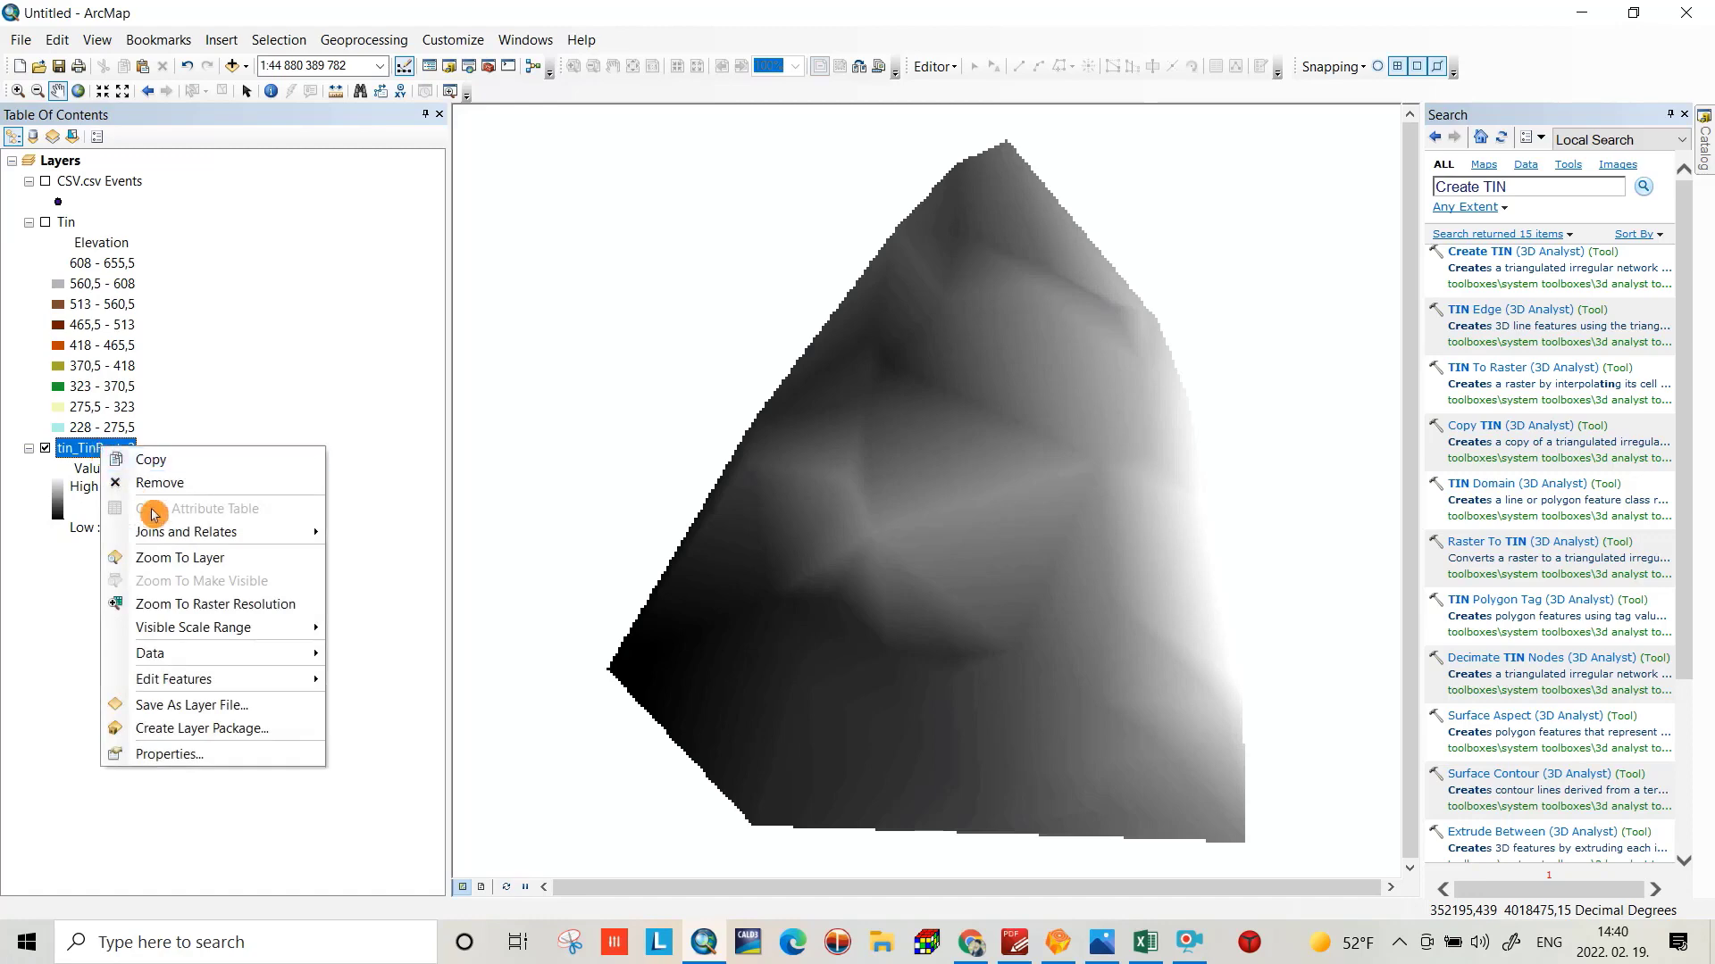
pyautogui.click(155, 755)
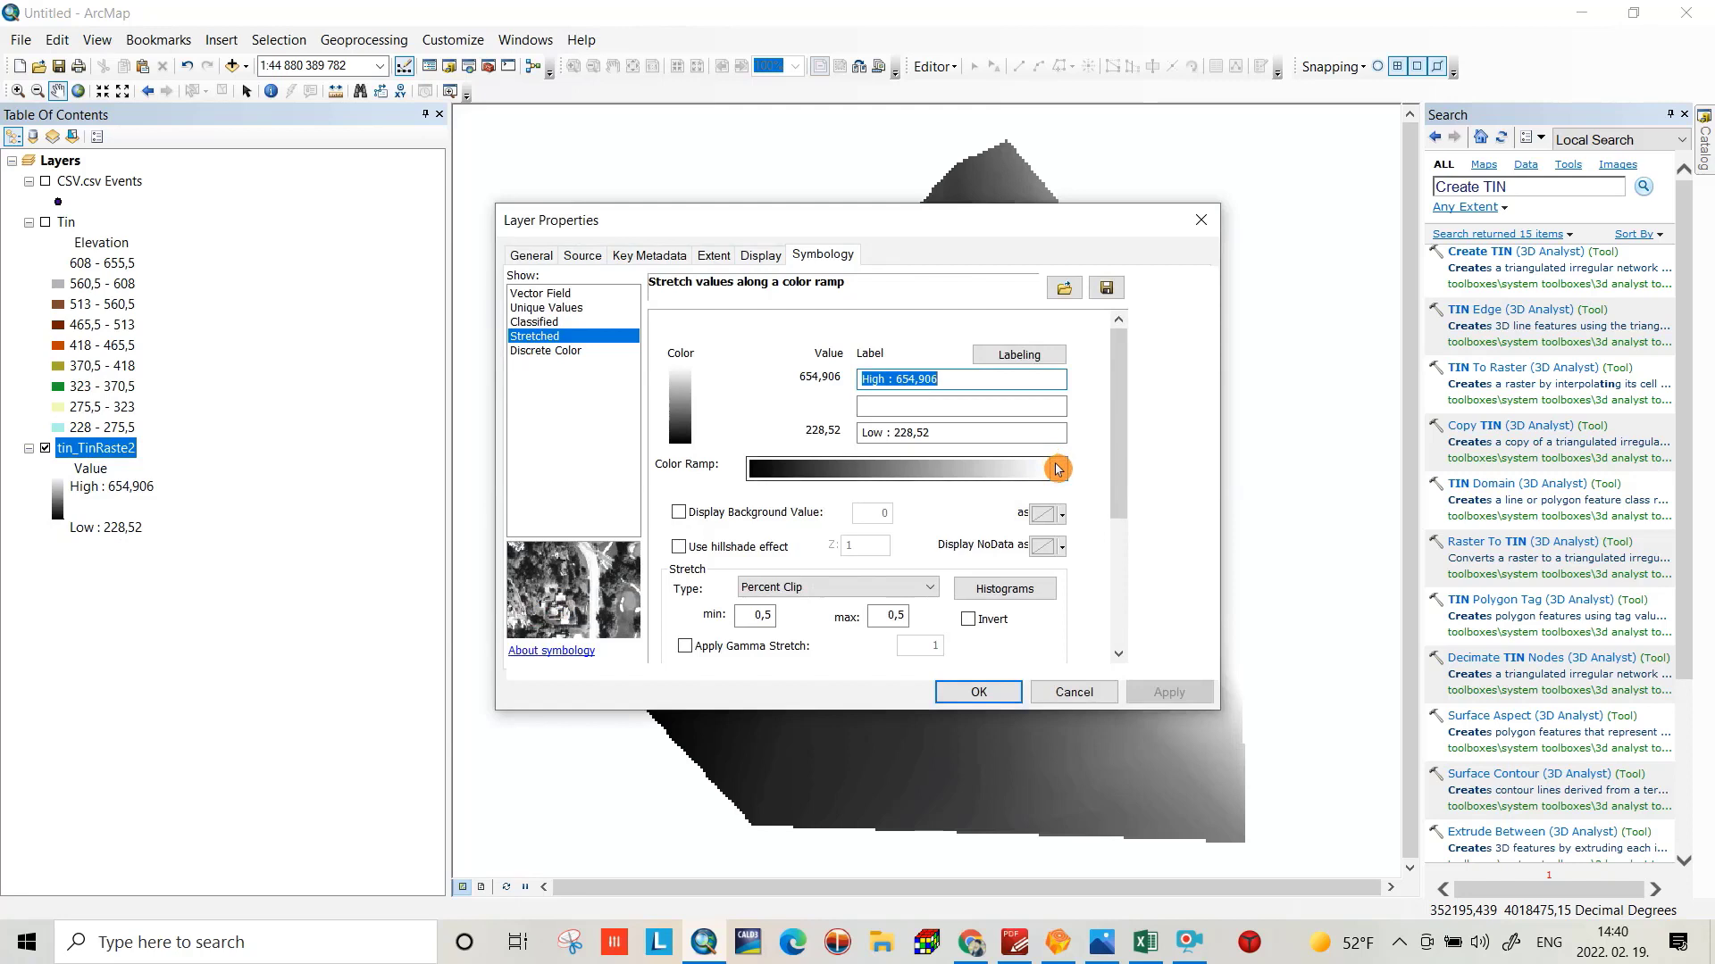
pyautogui.click(686, 646)
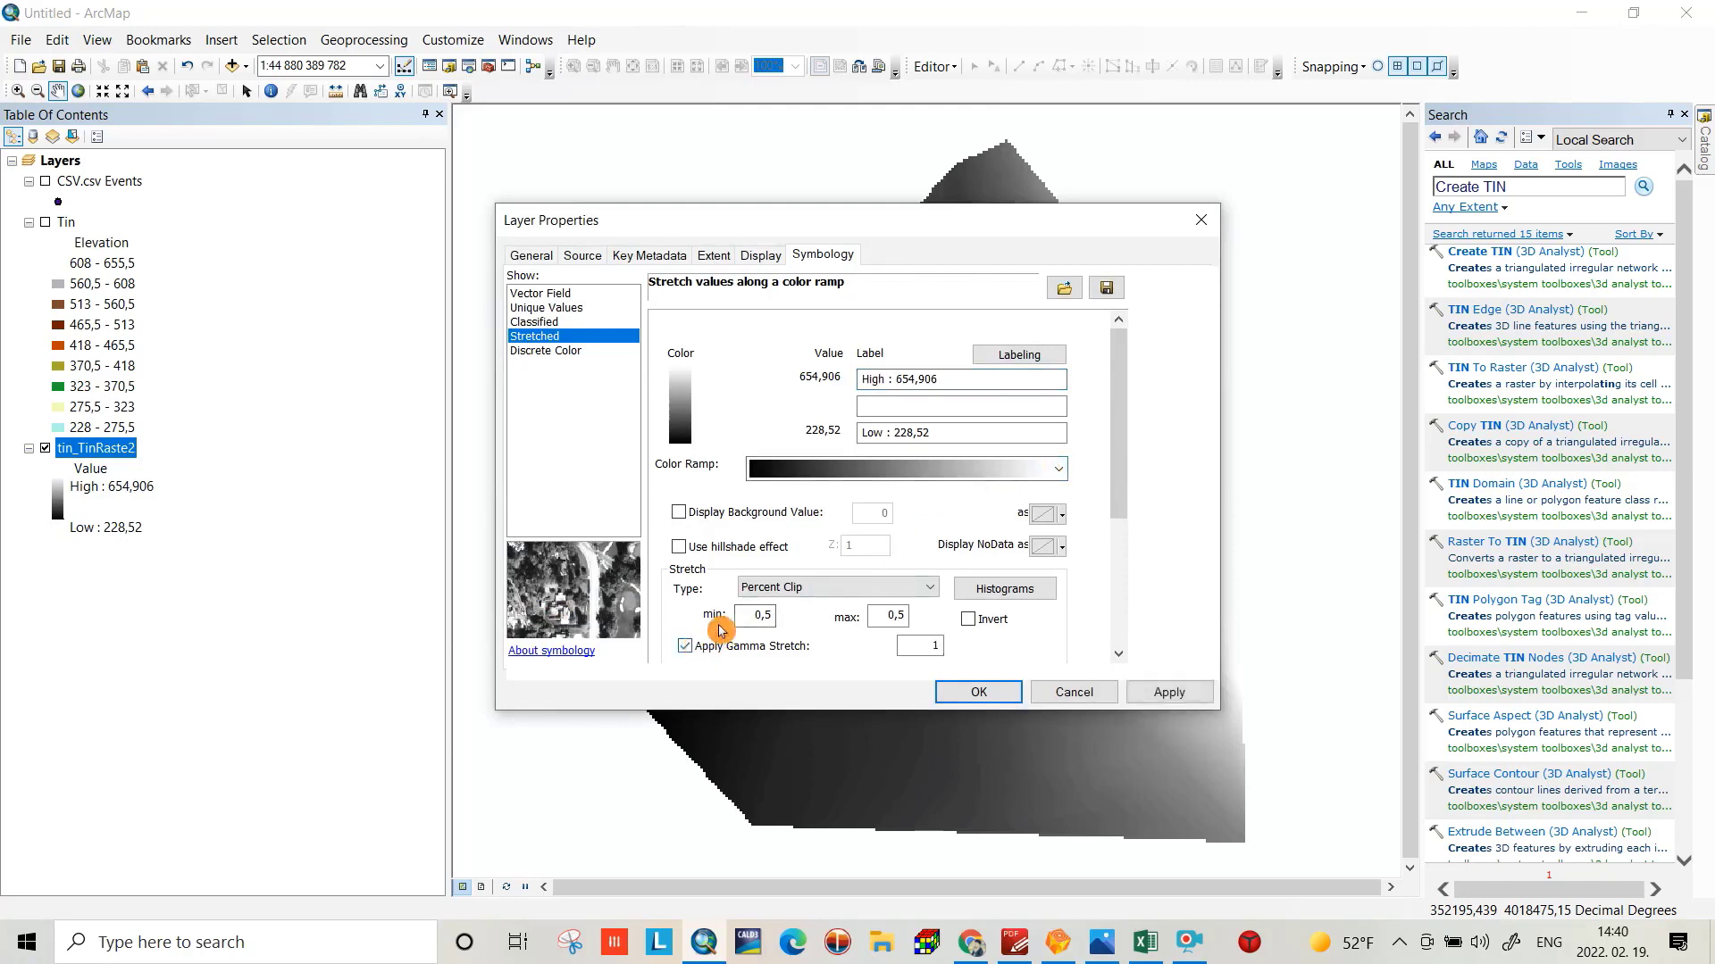
pyautogui.click(1056, 471)
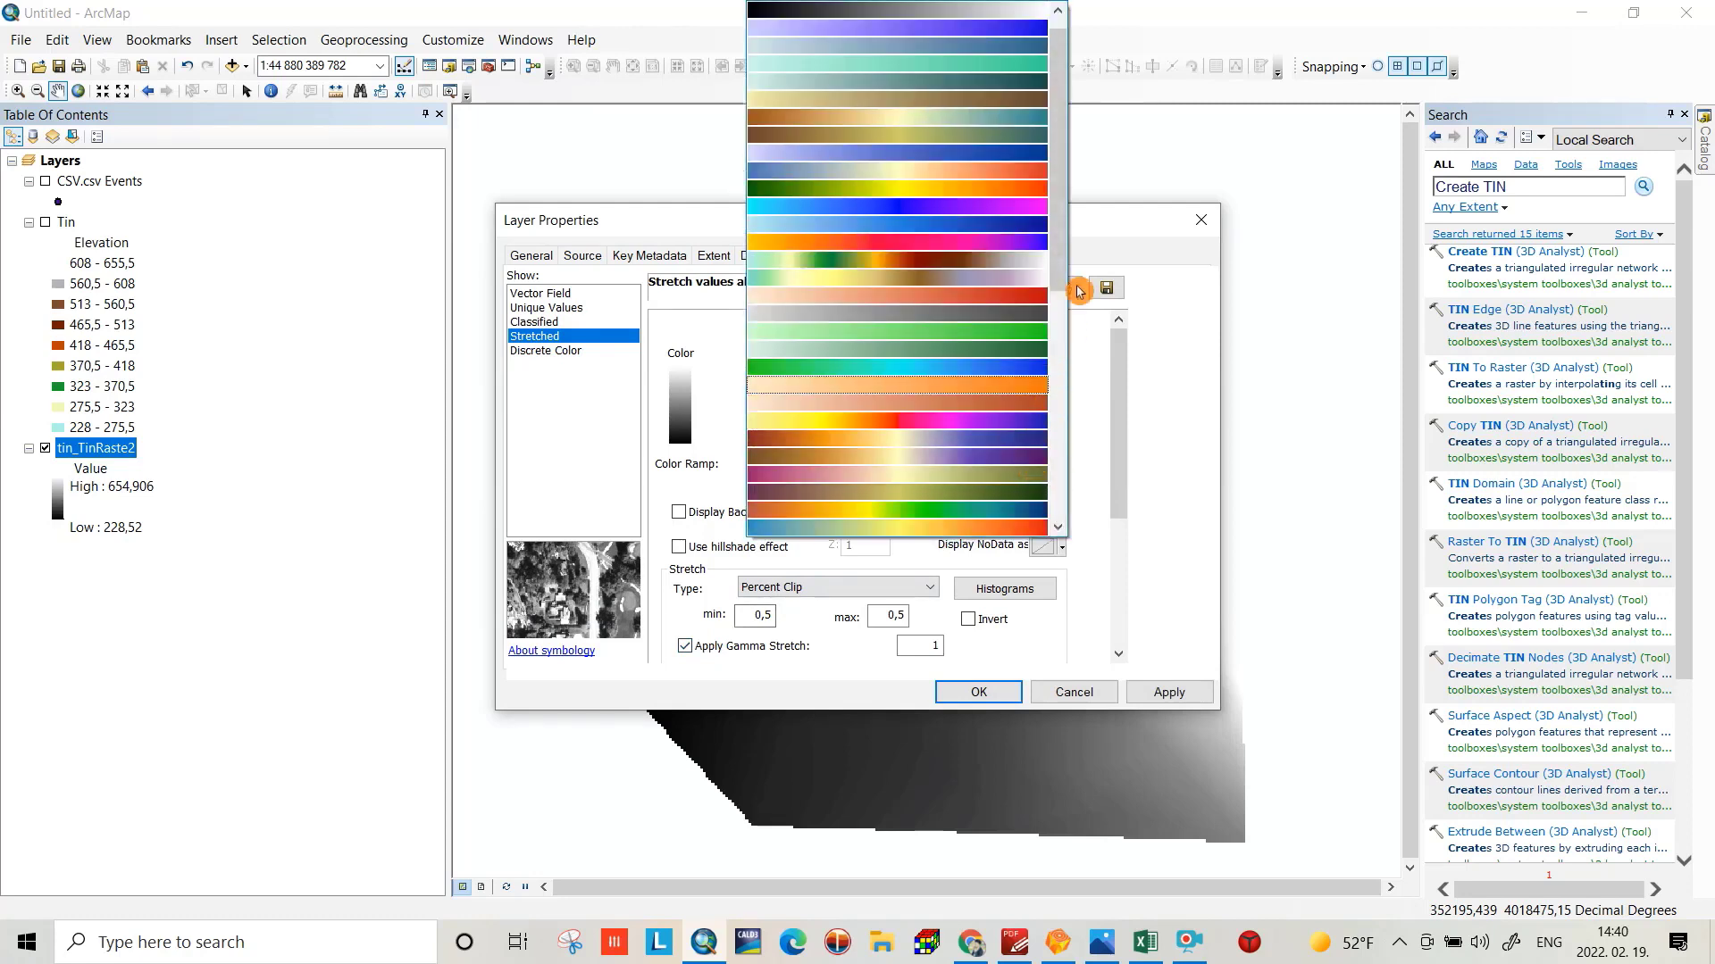
pyautogui.moveTo(1065, 257); pyautogui.dragTo(1074, 438)
pyautogui.click(980, 460)
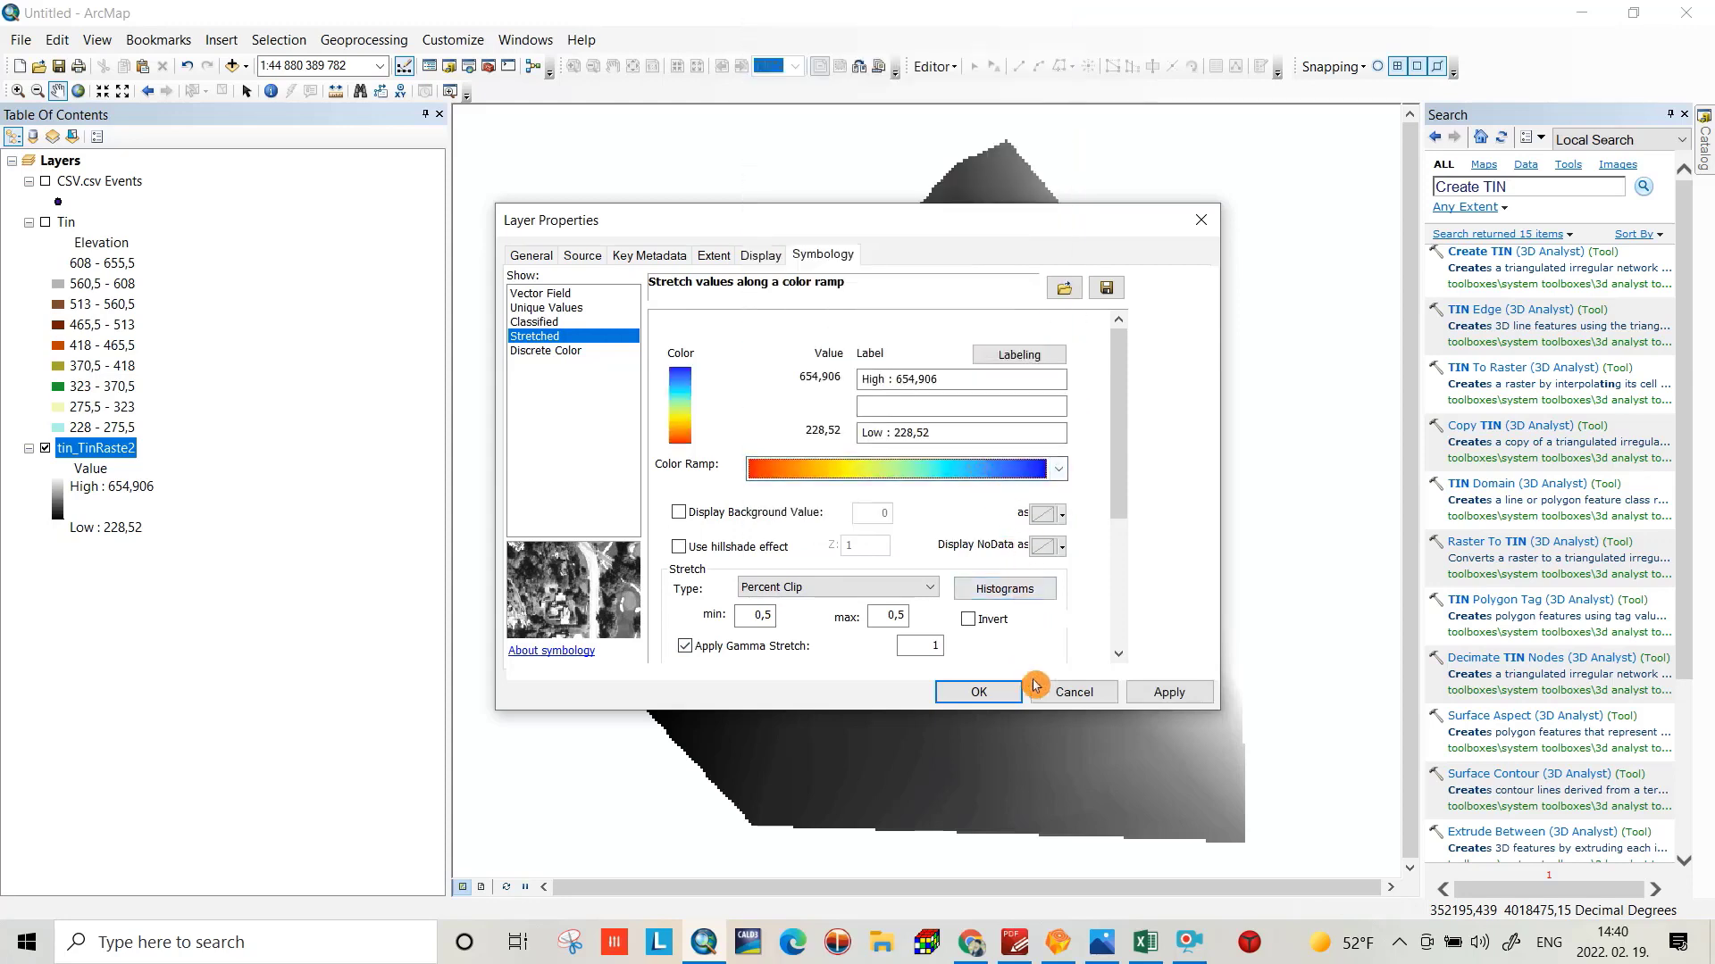
pyautogui.click(1148, 697)
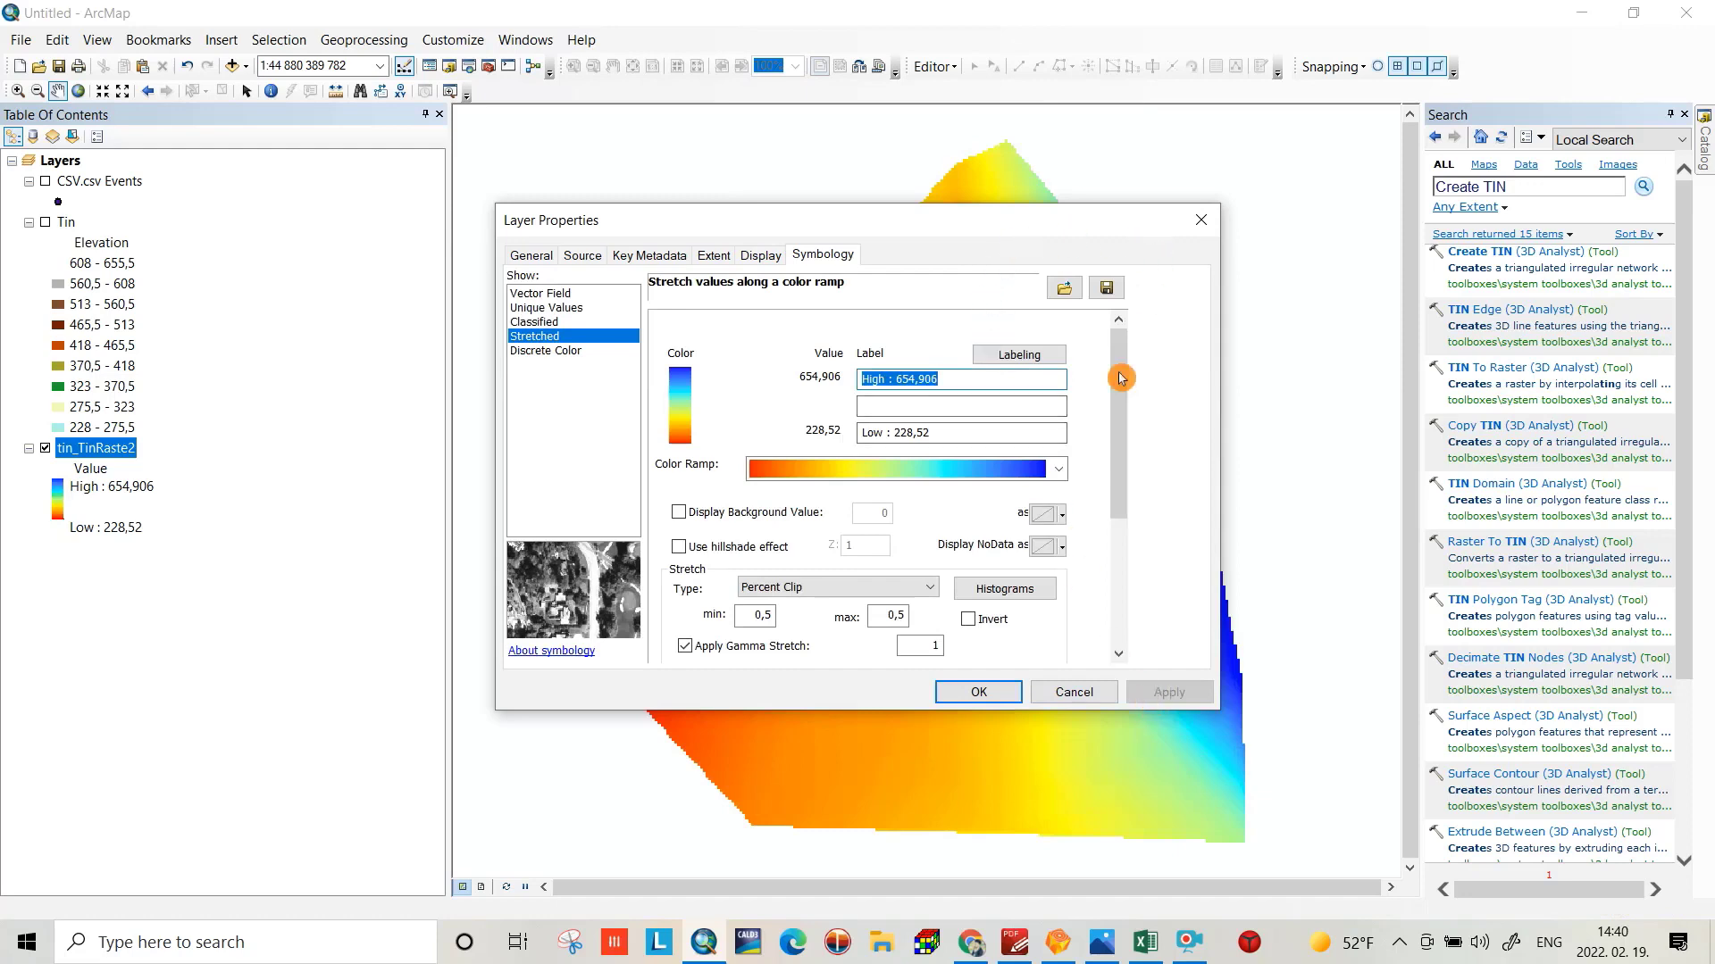
pyautogui.click(989, 692)
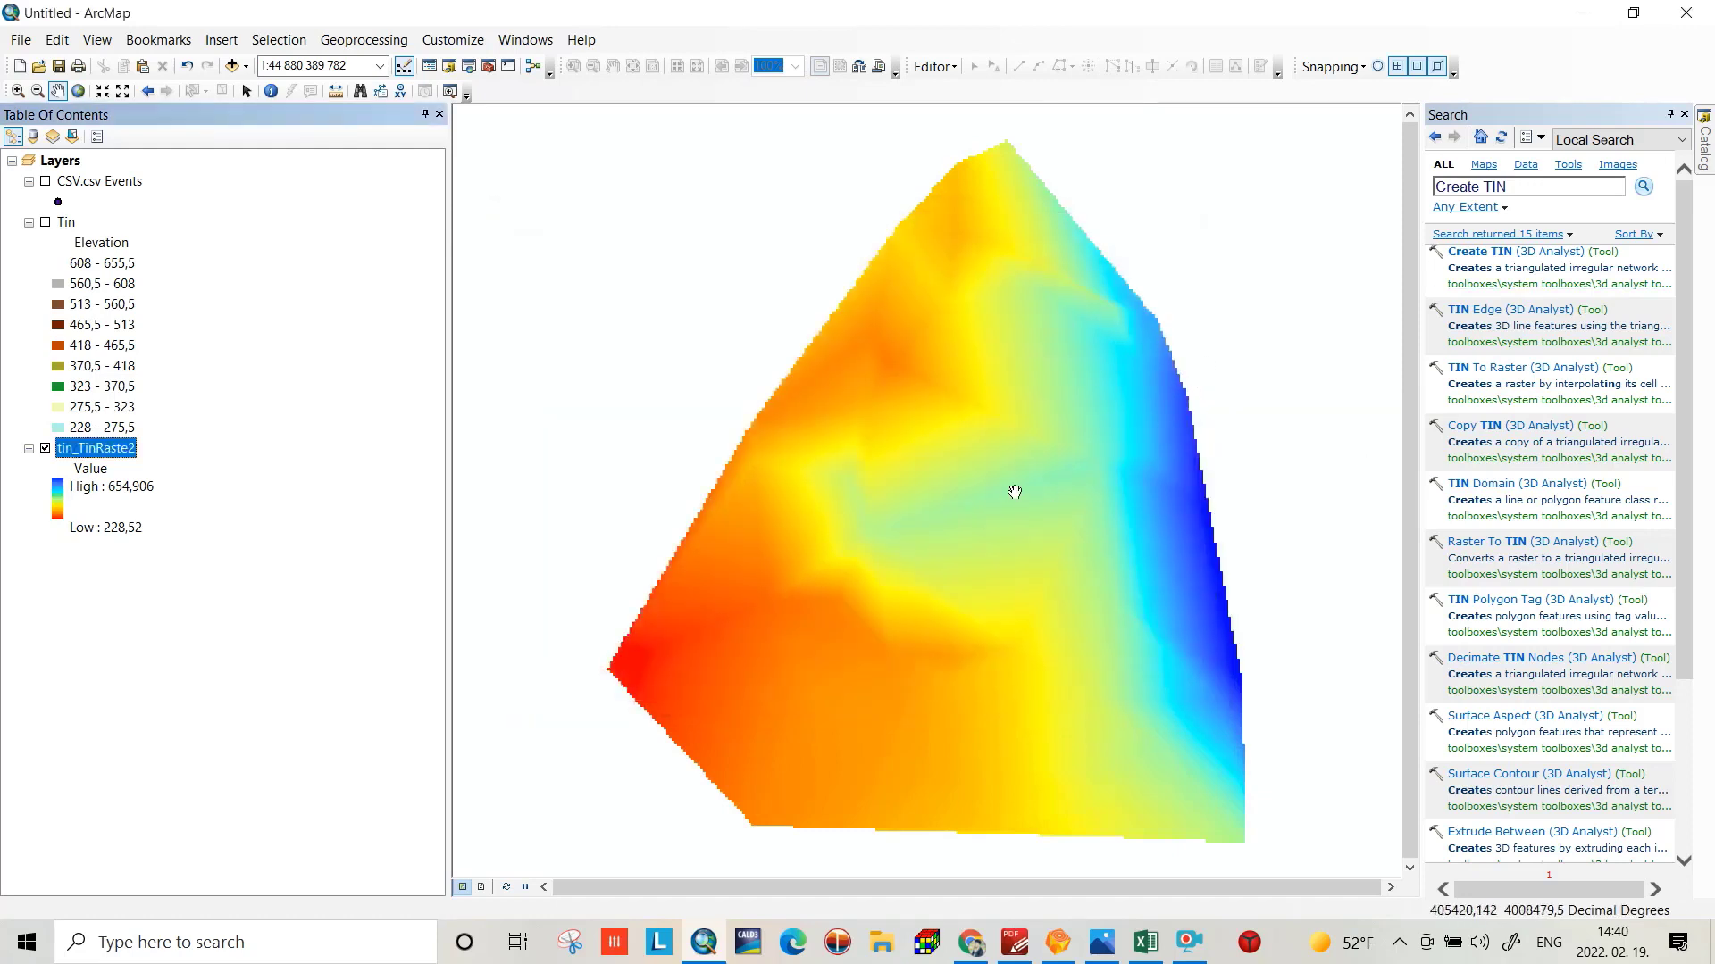